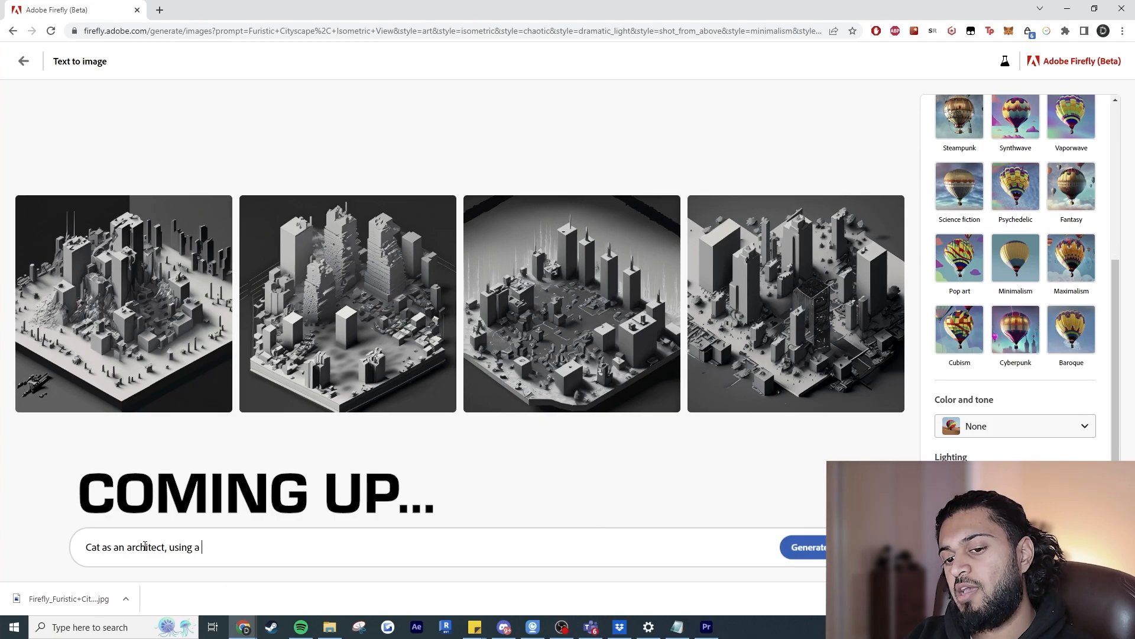
Complete the prompt as "Cat as an architect, using a drawing board" and generate it with the Art content type.
text(rawing board)
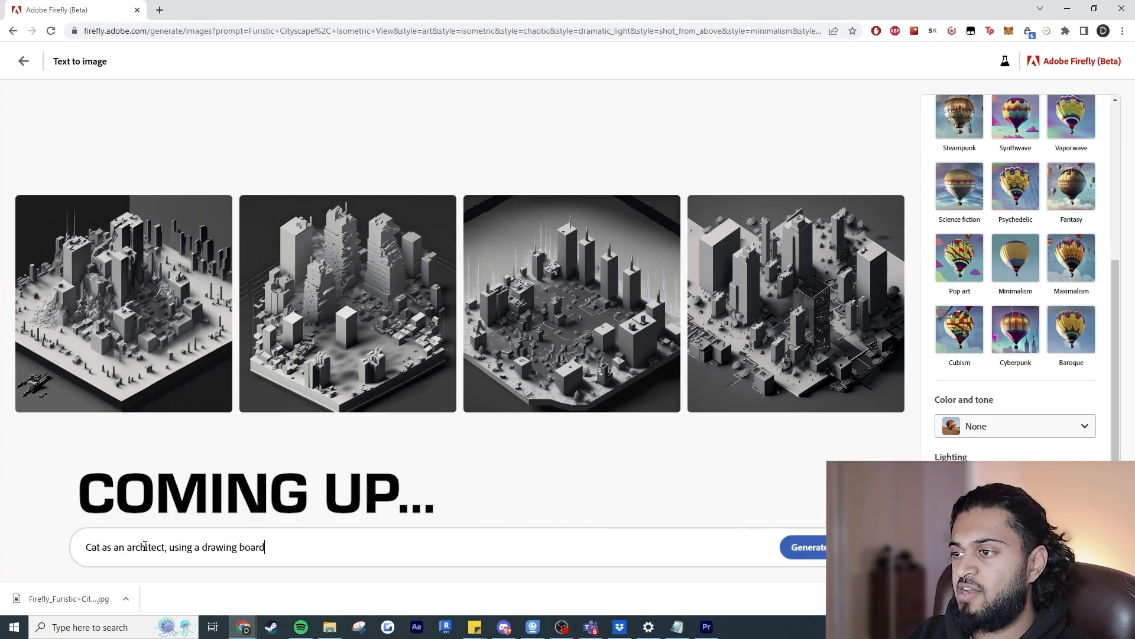
scroll(1048, 201, up, 5)
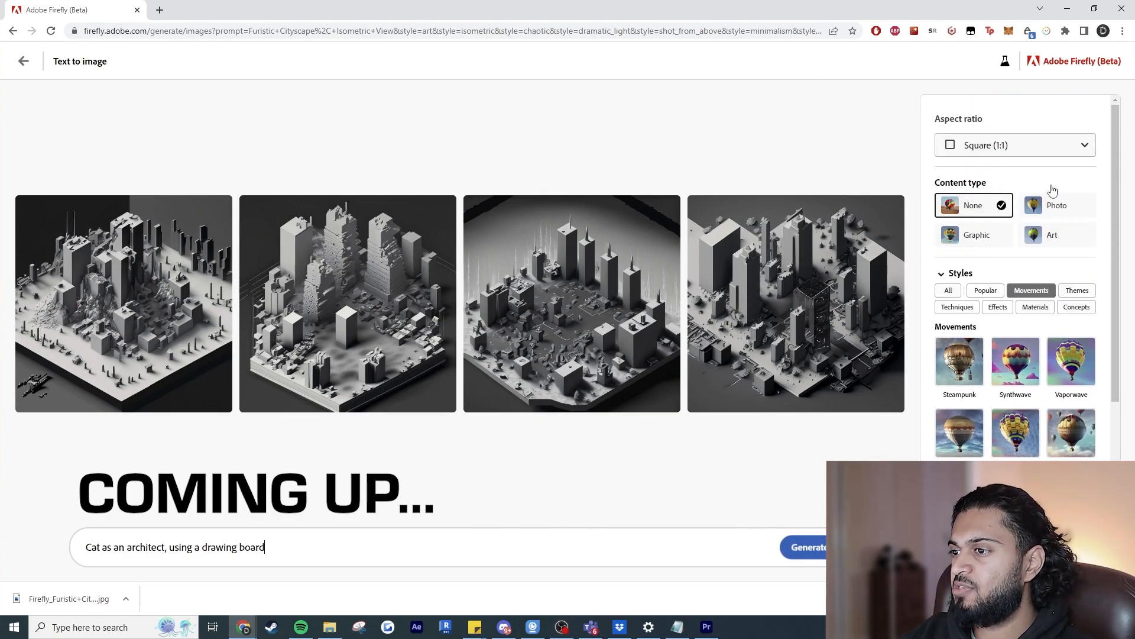
click(1050, 239)
scroll(1032, 362, down, 1)
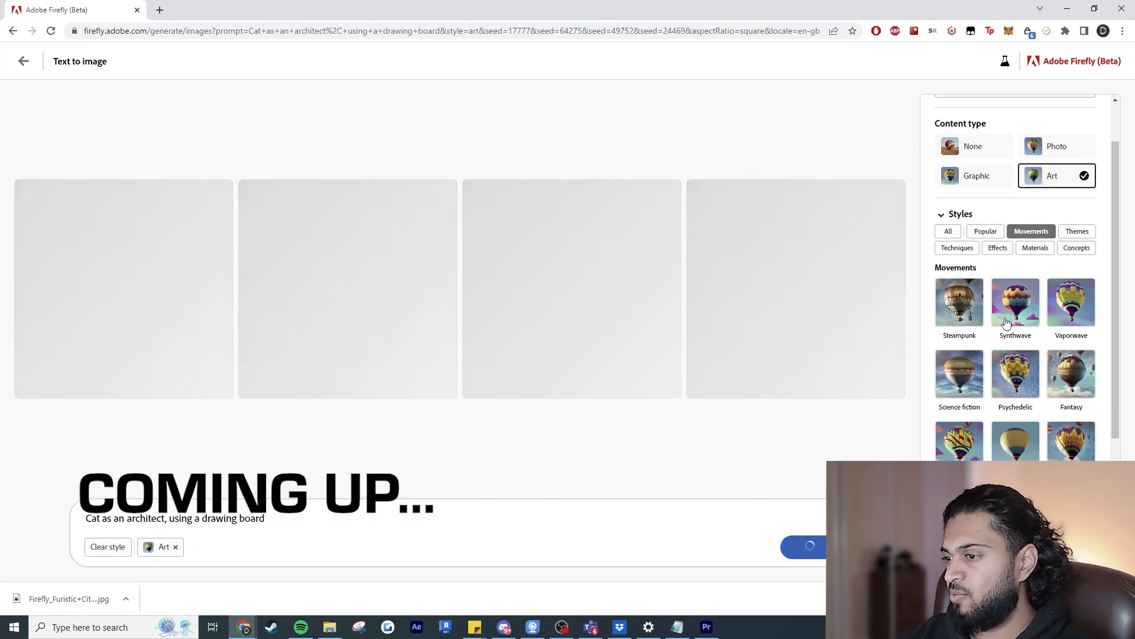
Add the Fantasy and Science fiction movement styles to the cat architect prompt.
scroll(1053, 331, down, 1)
click(1072, 314)
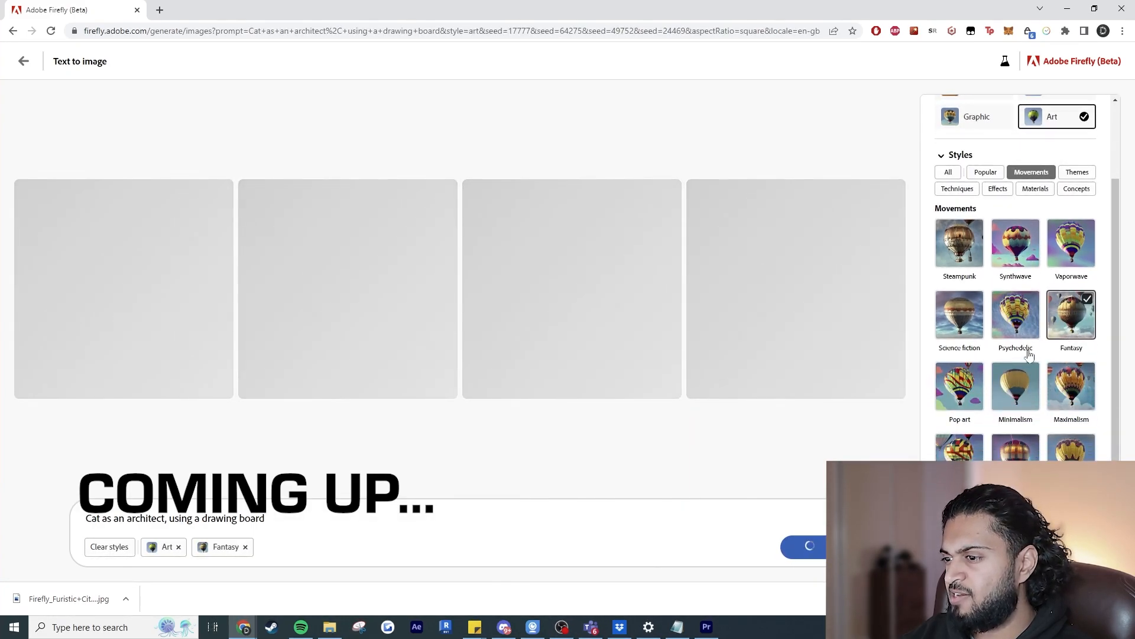
click(959, 317)
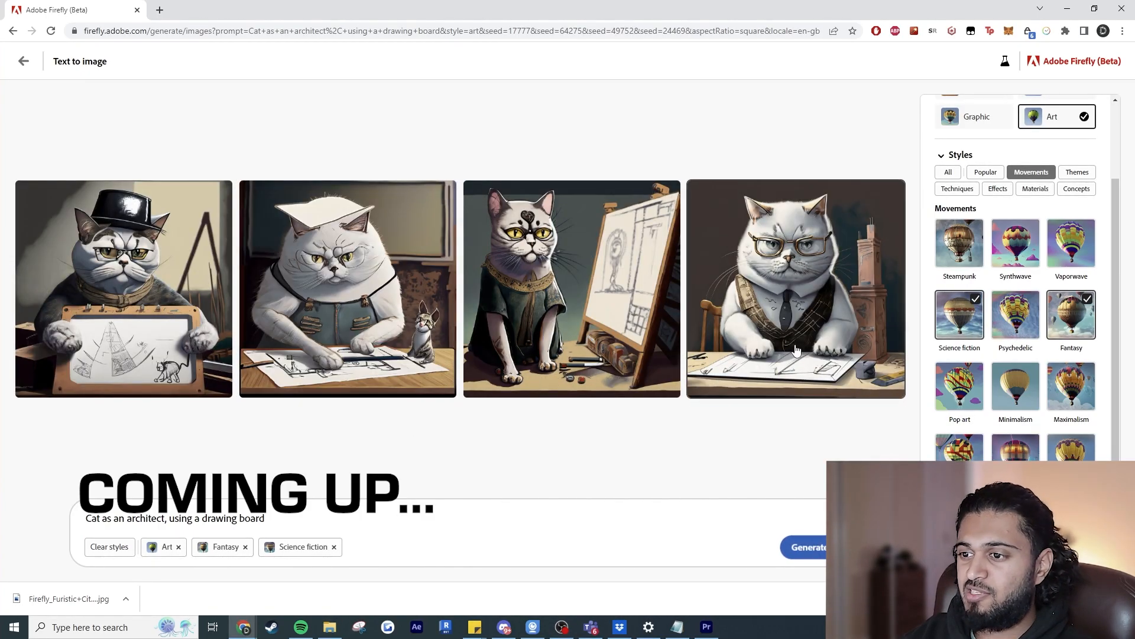
Open the Text to image generator from the home page and look through its gallery of sample images and prompts.
scroll(1013, 267, down, 2)
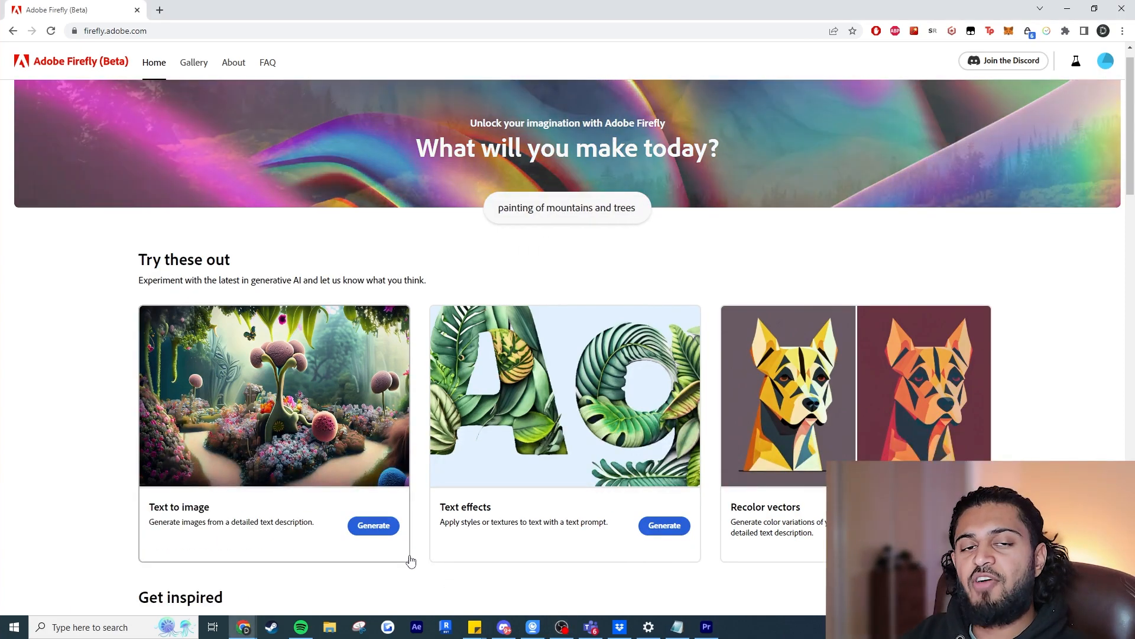
click(385, 529)
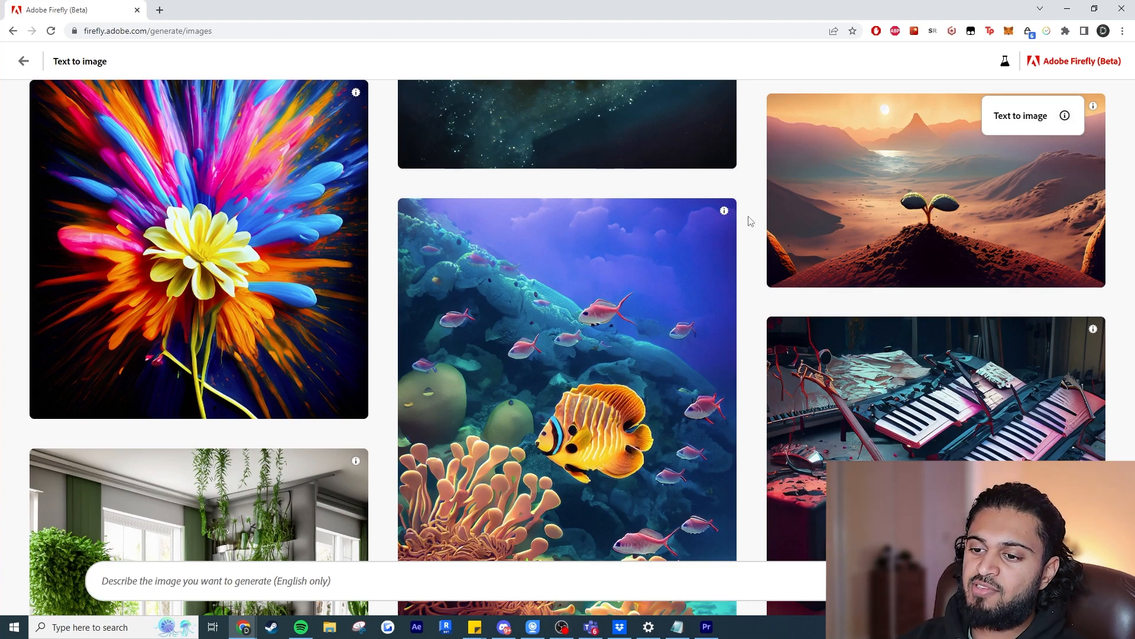
scroll(750, 221, up, 2)
scroll(749, 221, up, 5)
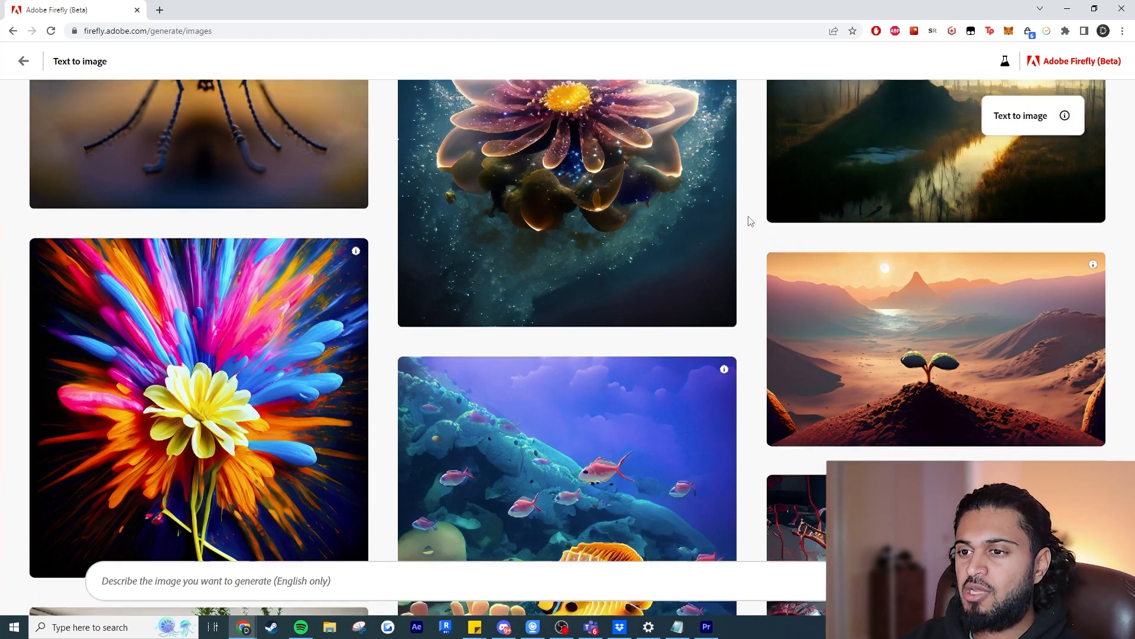
scroll(755, 249, down, 1)
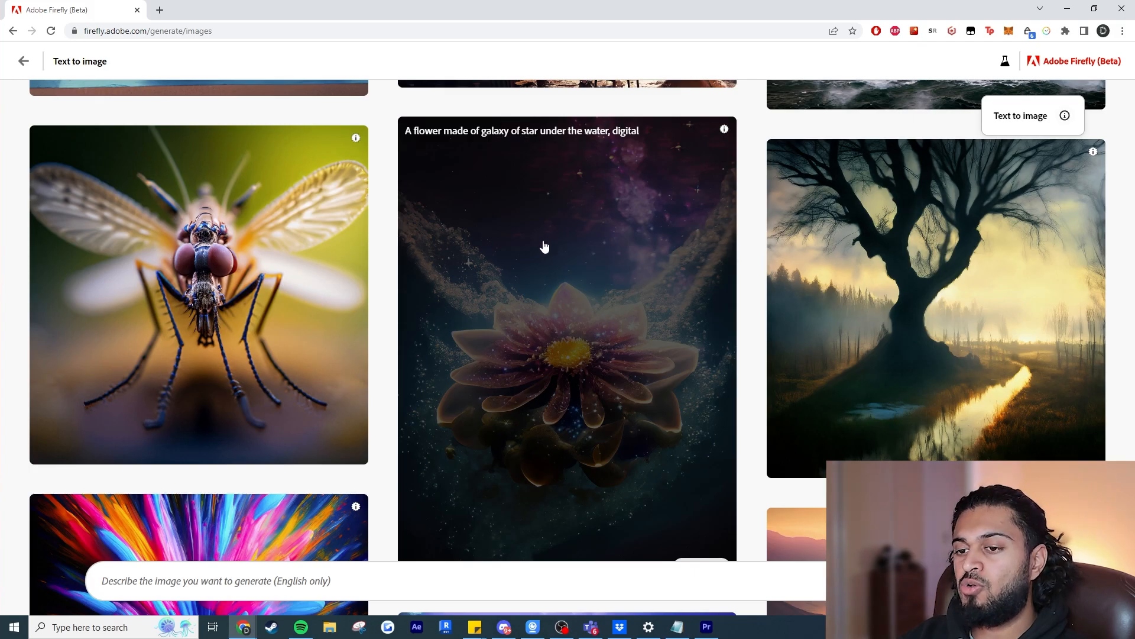
scroll(242, 261, down, 9)
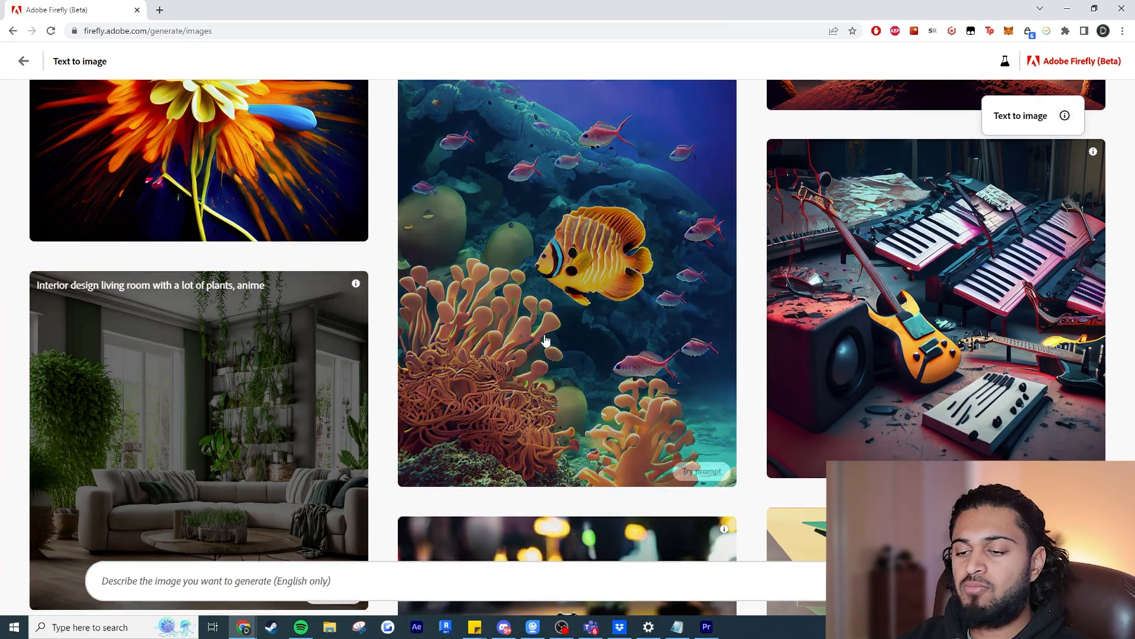
scroll(547, 341, down, 2)
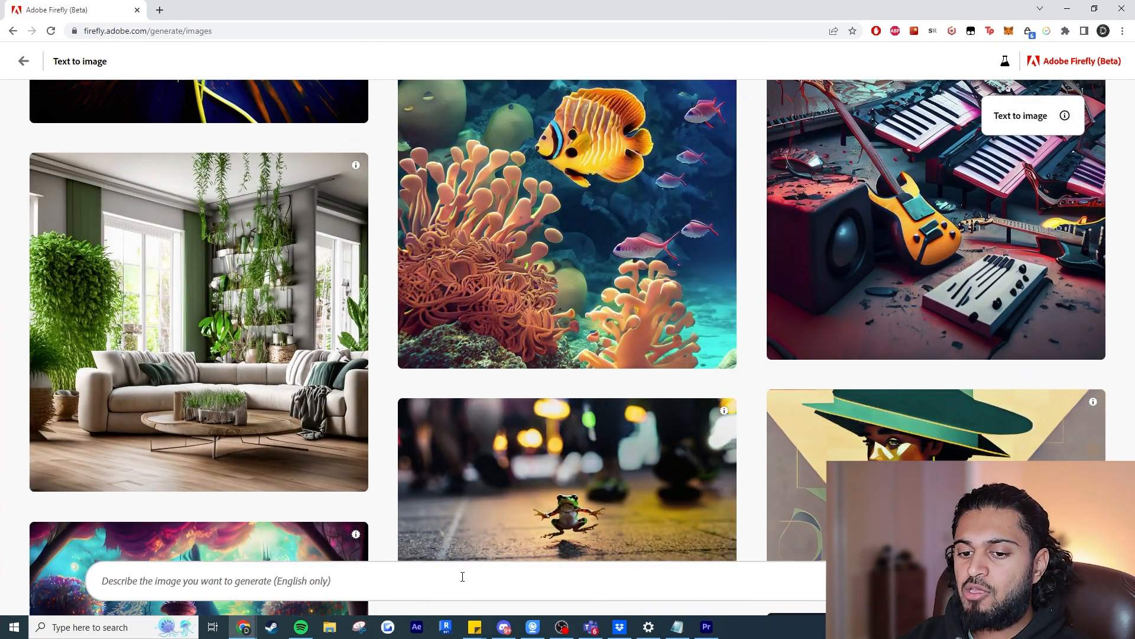
Generate images from the prompt "Furistic Cityscape, Isometric View".
click(272, 581)
text(Fur)
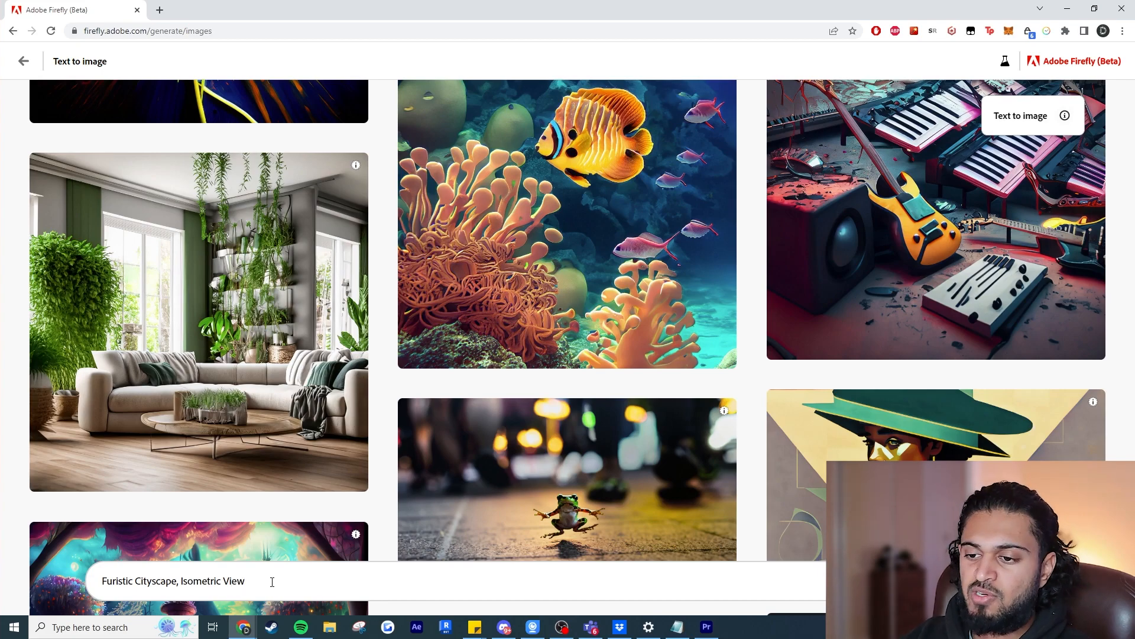
key(Return)
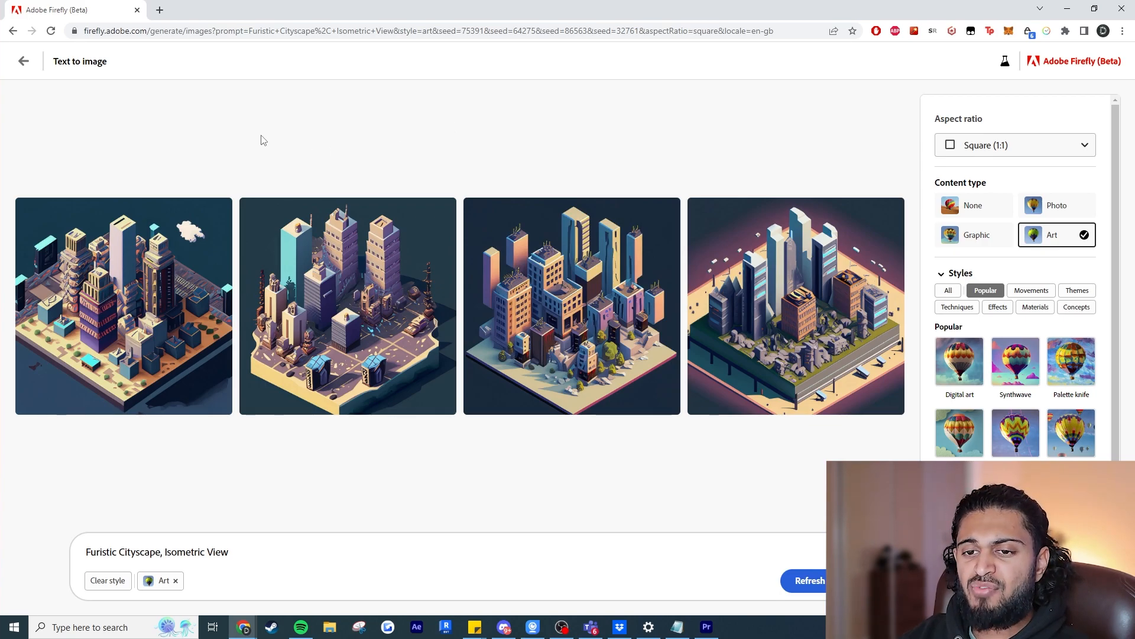
Download the first generated cityscape and inspect the saved file enlarged in the image viewer.
mouse_move(219, 213)
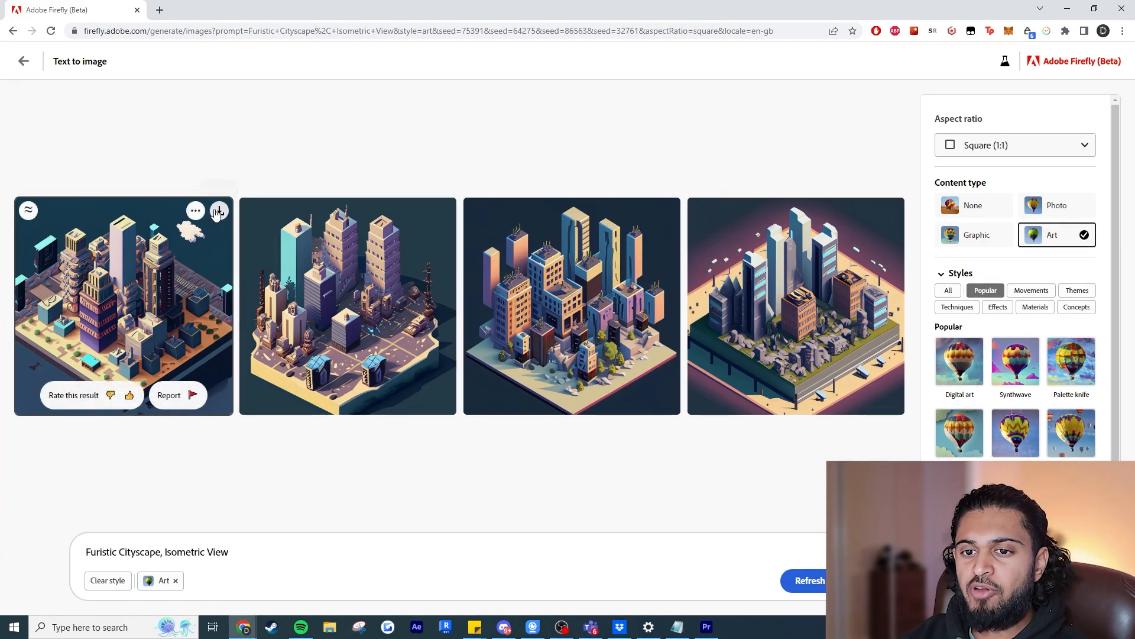
click(219, 212)
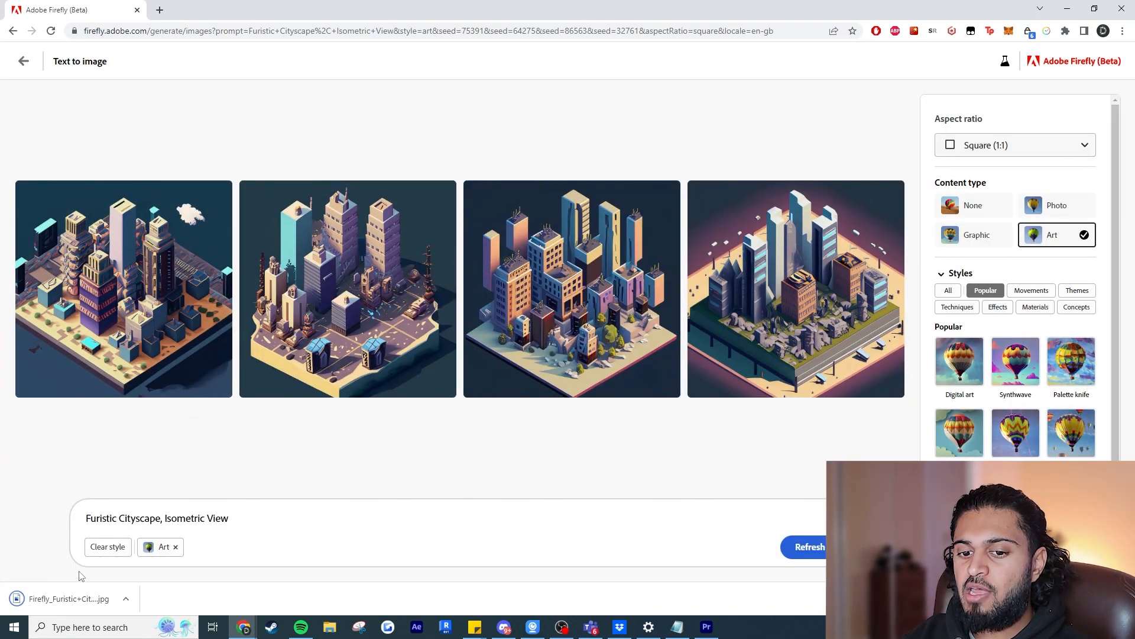
right_click(73, 595)
click(113, 563)
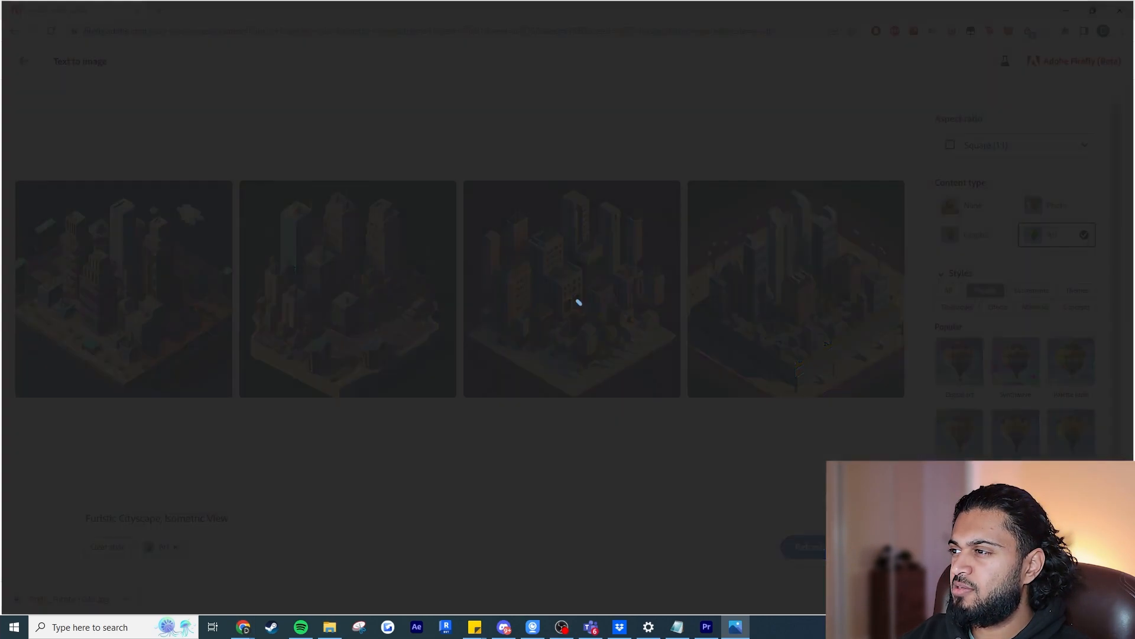
key(ctrl+plus)
key(ctrl+plus)
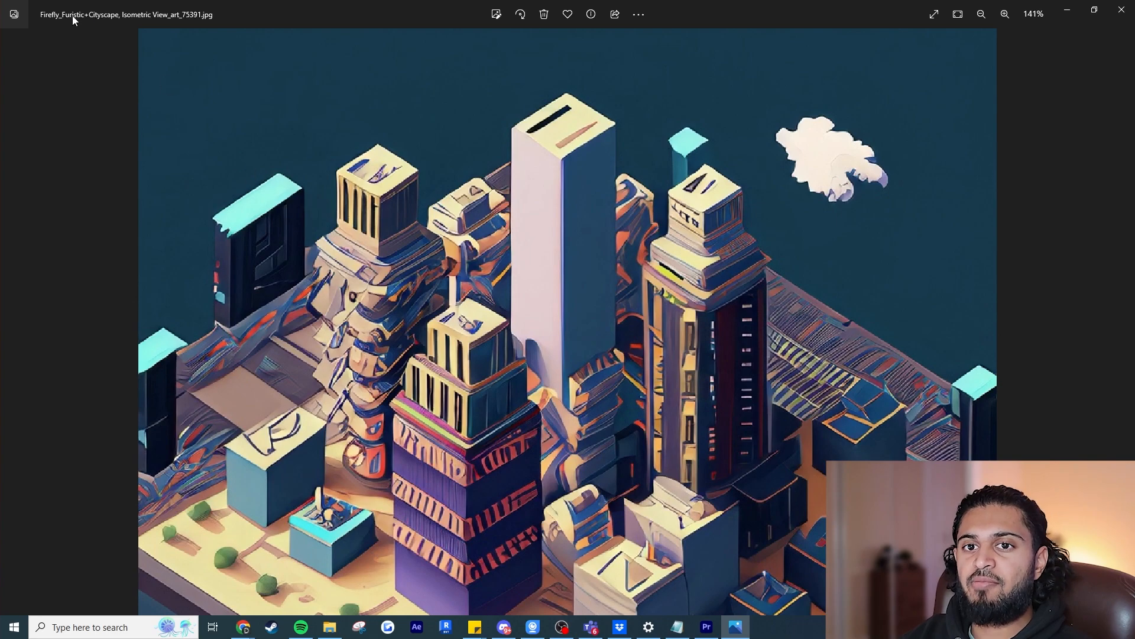
click(1122, 9)
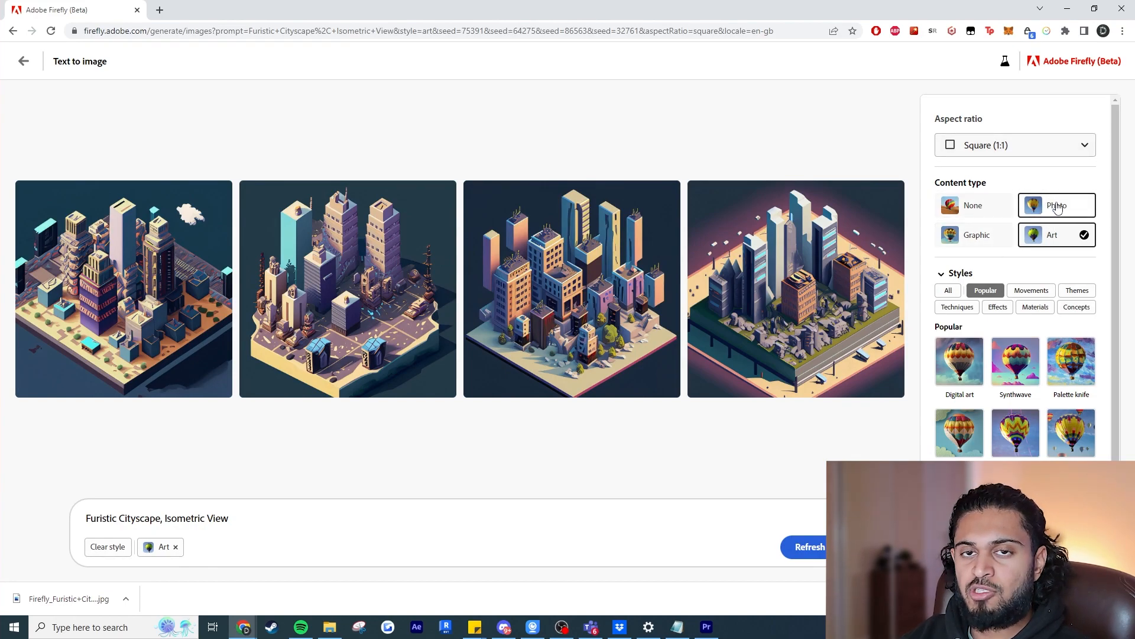
Show all styles and add the Synthwave, Science fiction, Psychedelic and Cyberpunk movements to the cityscape prompt.
click(948, 290)
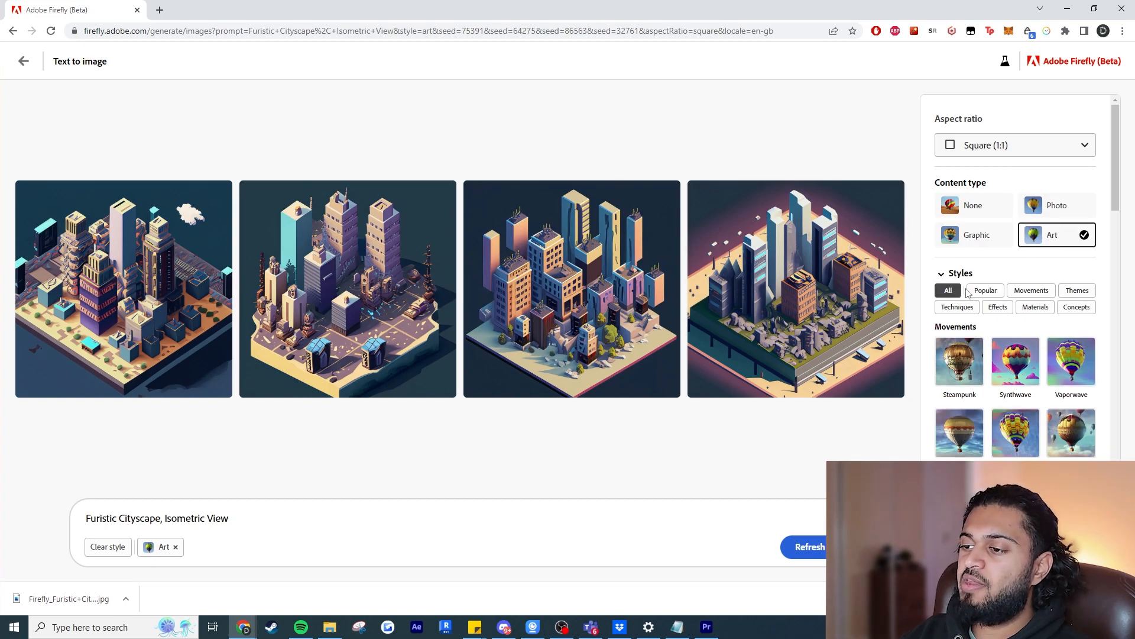
scroll(1020, 329, down, 1)
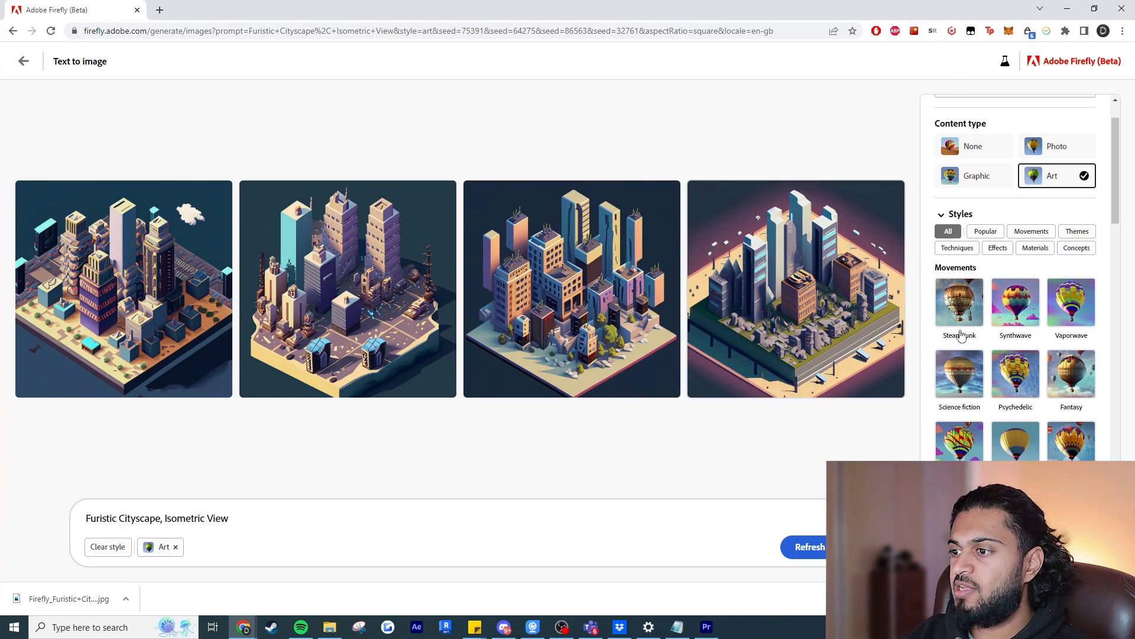
click(1011, 306)
scroll(1012, 308, down, 1)
click(982, 303)
scroll(982, 303, down, 1)
click(1012, 265)
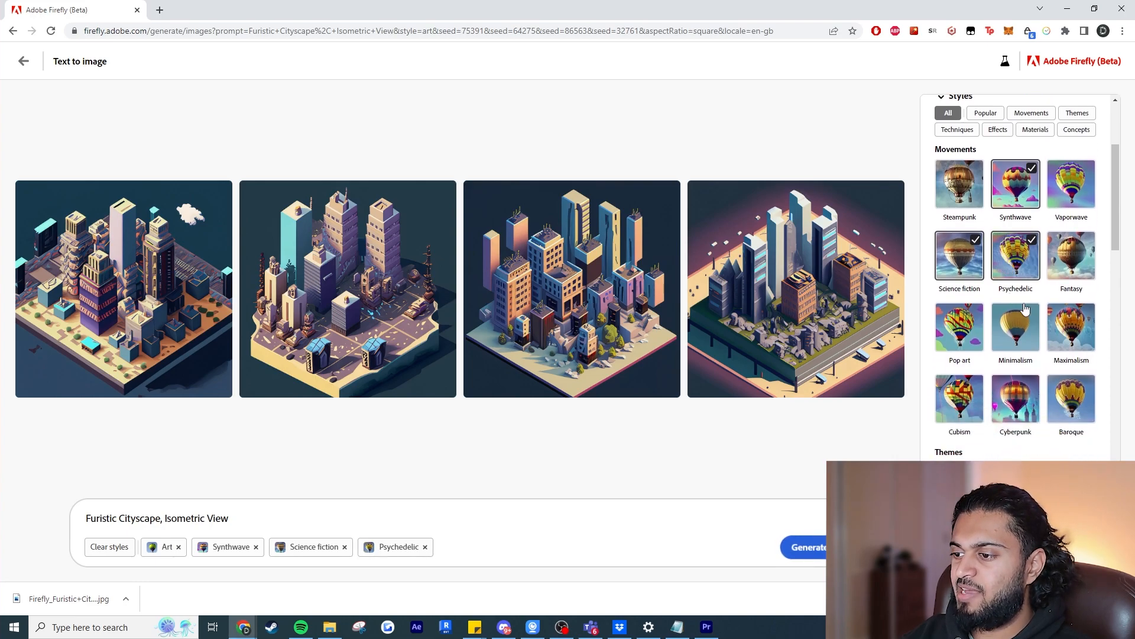
click(1028, 410)
Add the Concept art and Hyper realistic themes to the cityscape prompt.
scroll(1014, 364, down, 3)
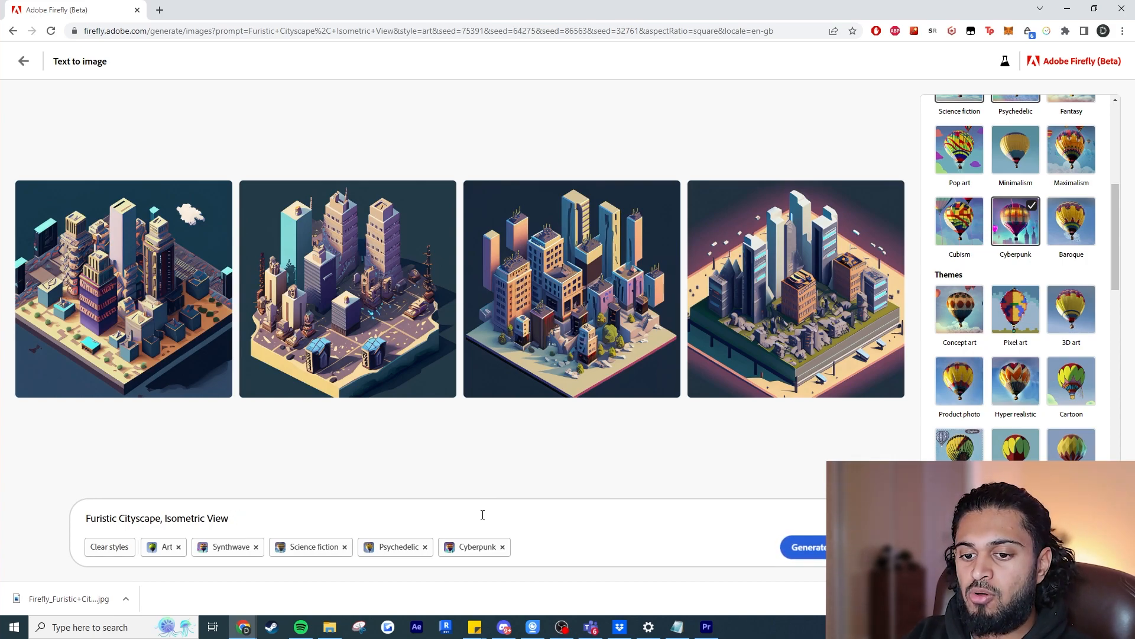
scroll(986, 266, down, 1)
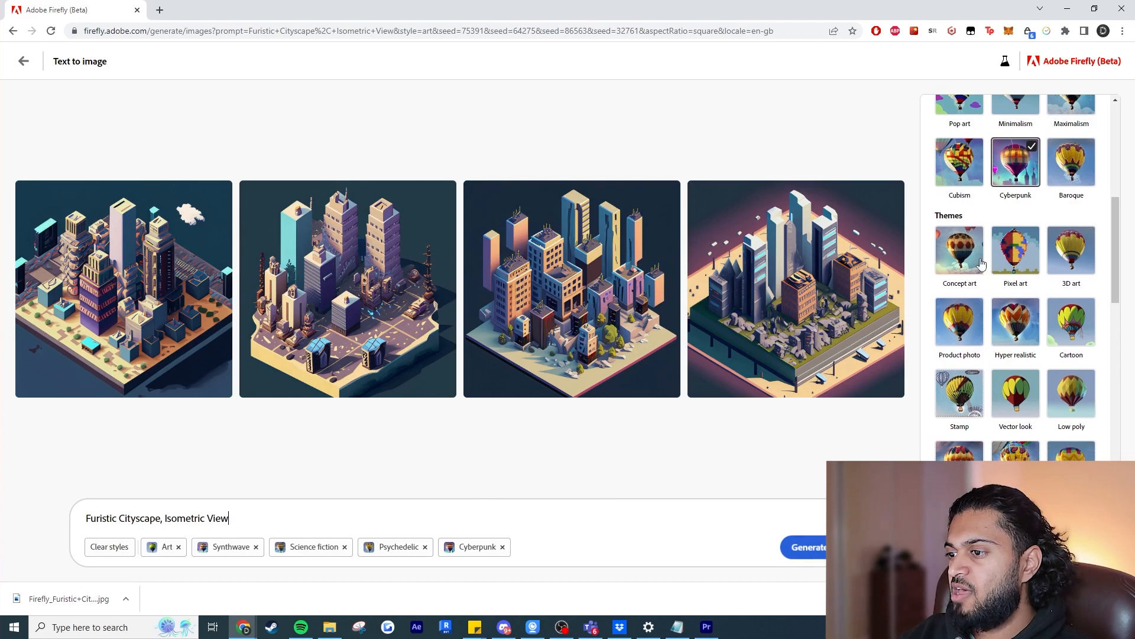
click(965, 259)
click(1017, 324)
Add the Isometric effect and the Chaotic concept to the cityscape prompt.
scroll(1018, 326, down, 2)
scroll(1017, 324, down, 5)
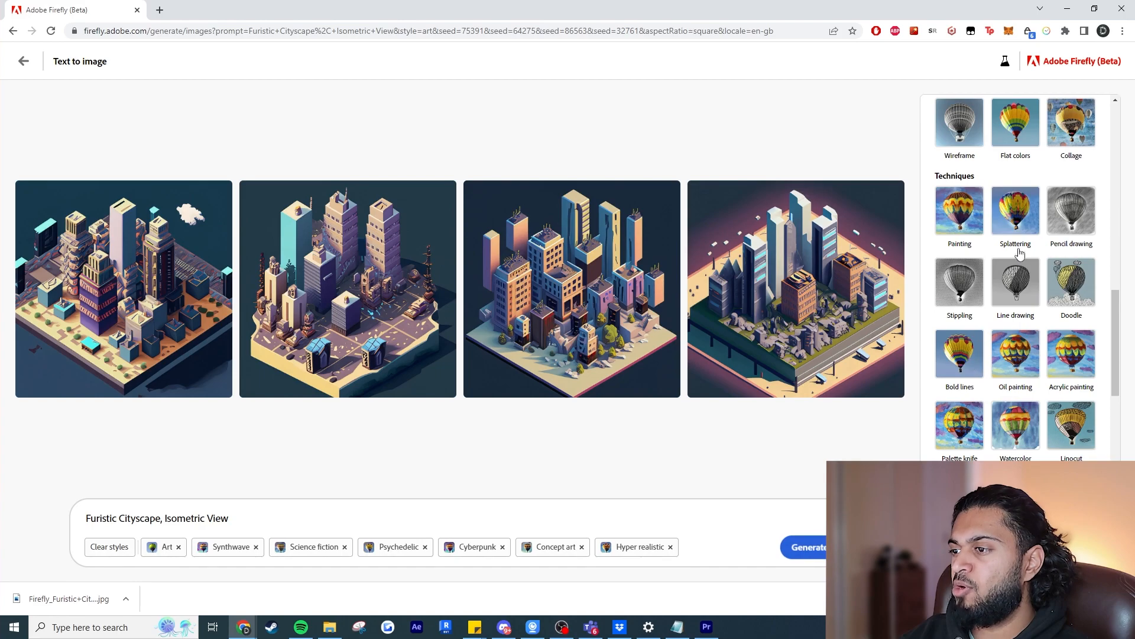
scroll(1071, 310, down, 5)
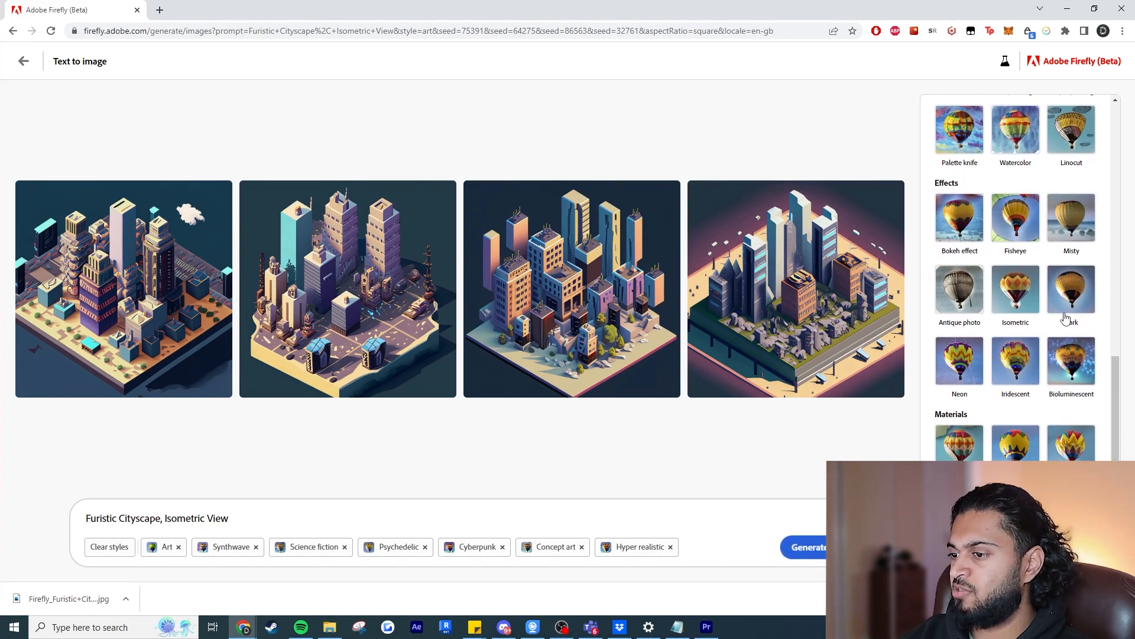
click(1034, 297)
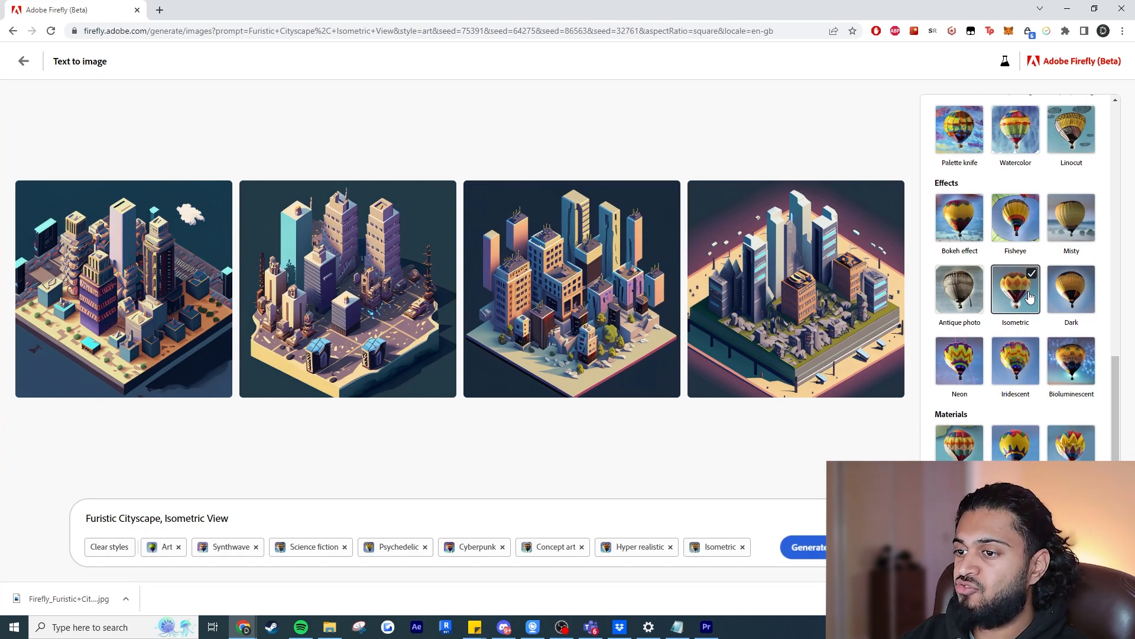
scroll(1059, 351, down, 1)
scroll(1058, 350, down, 8)
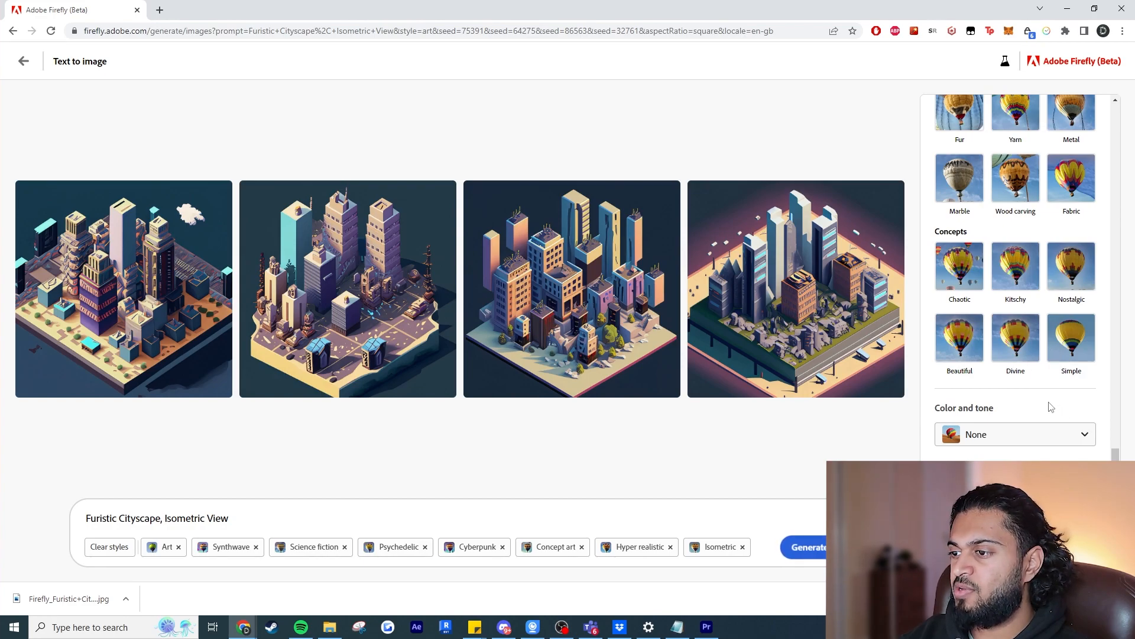
click(964, 278)
Set the tone to Vibrant color, the lighting to Dramatic lighting and the composition to Shot from above, and generate the images.
scroll(1012, 329, down, 1)
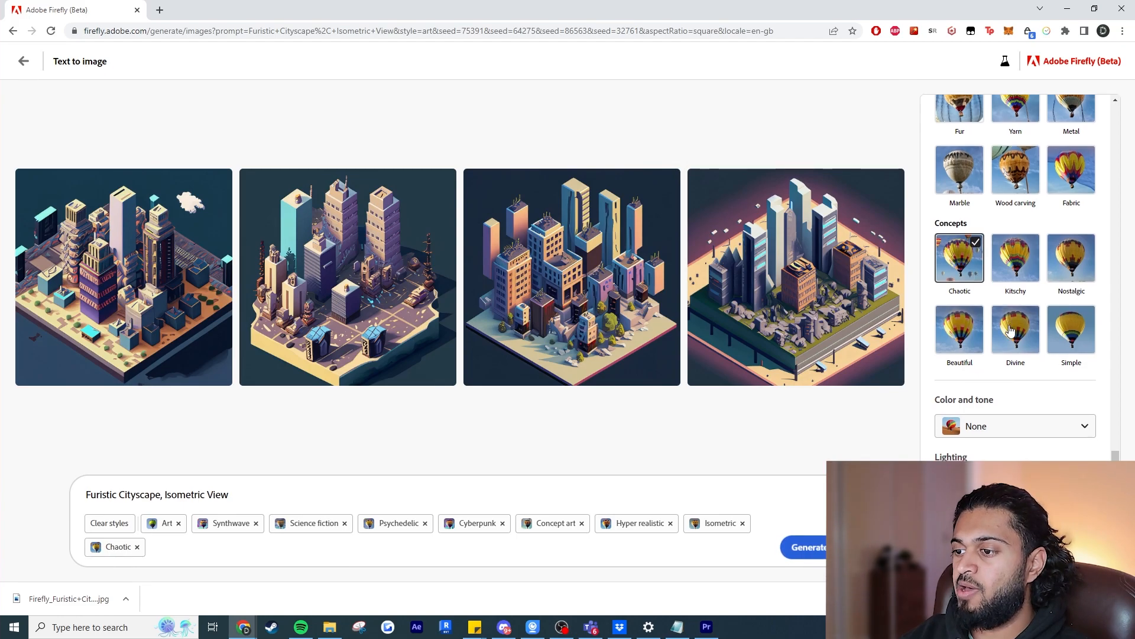
click(1041, 430)
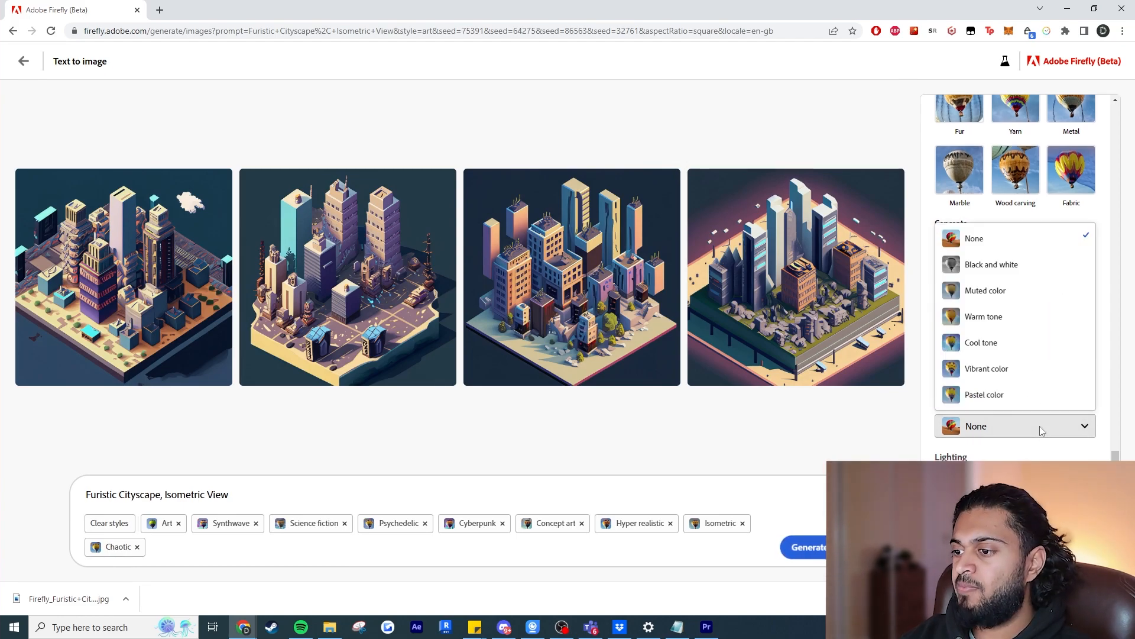
click(1025, 371)
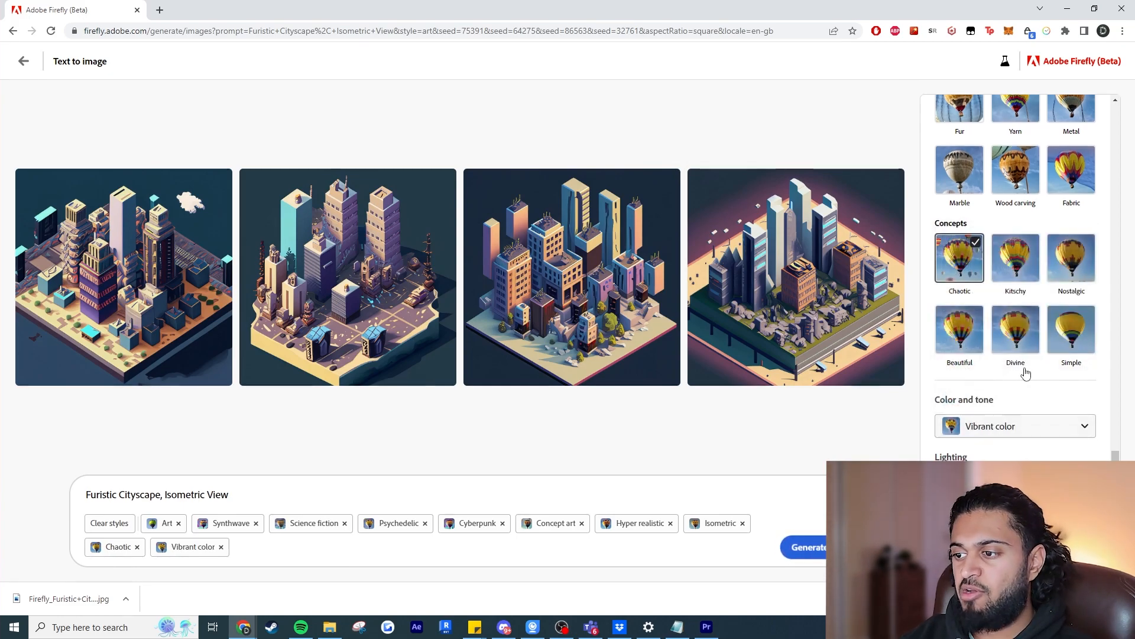
click(1023, 484)
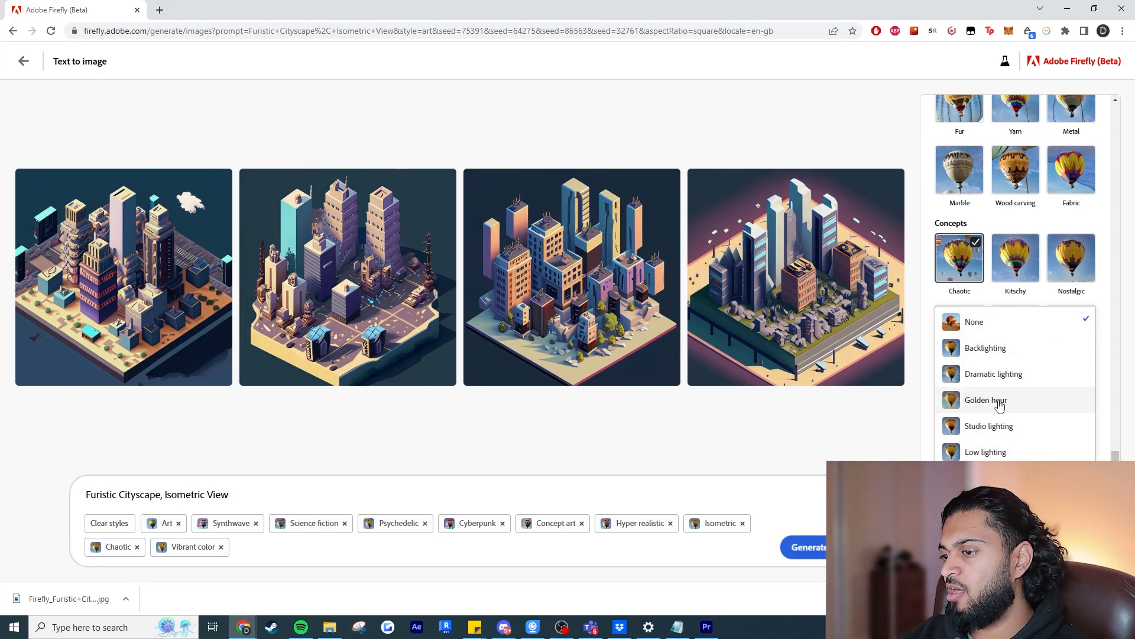
click(995, 374)
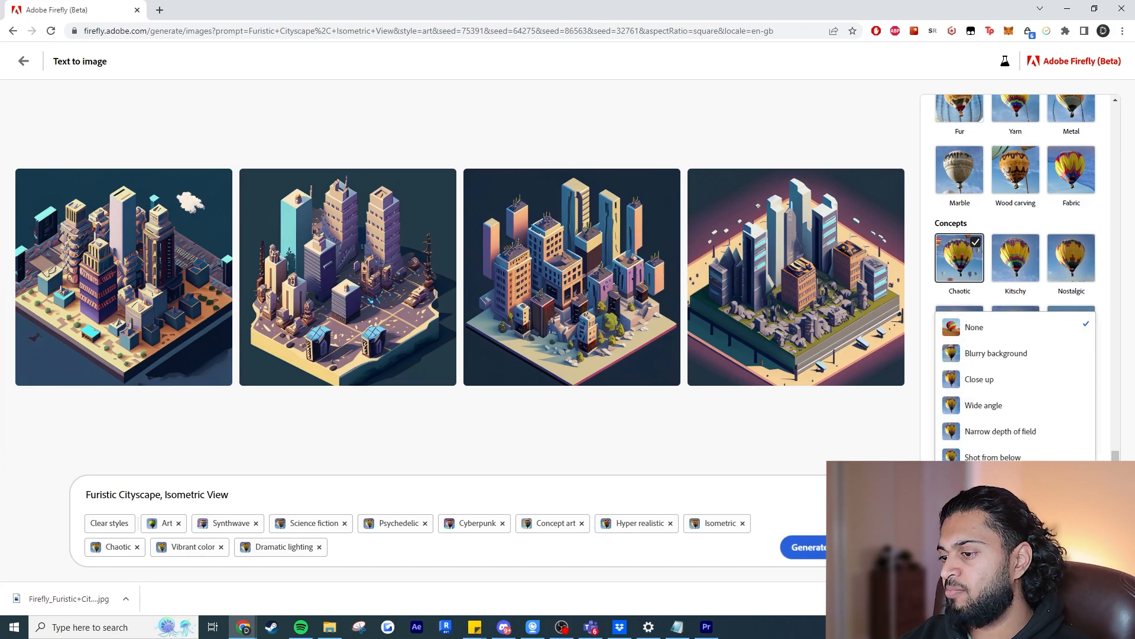
click(1000, 483)
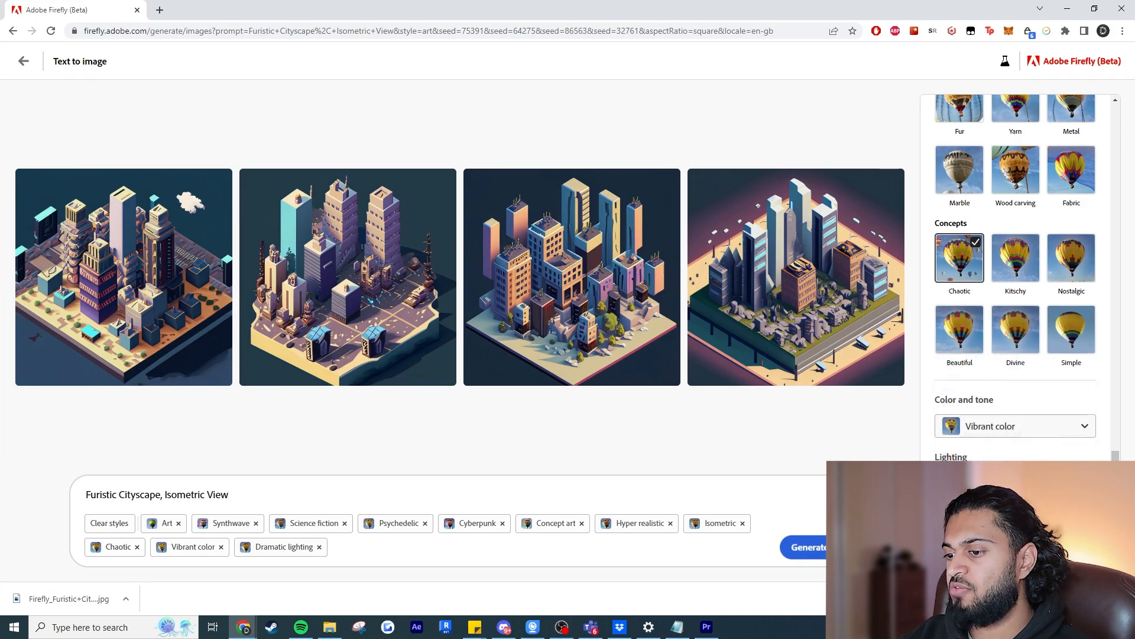
click(809, 546)
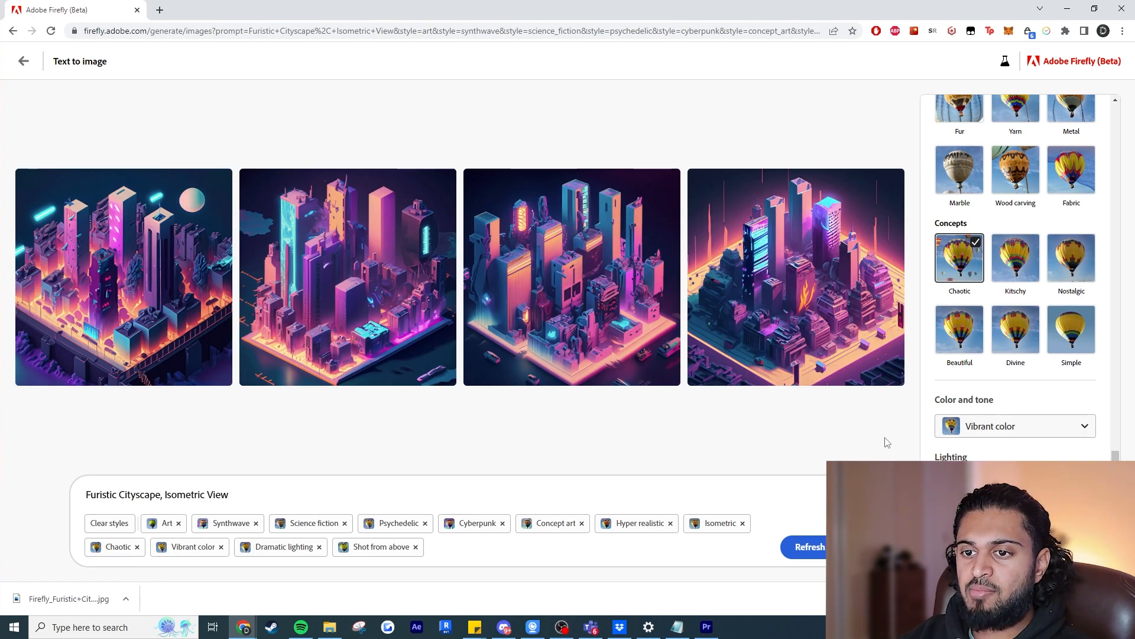
Generate variations similar to the second cityscape and use the fourth variation as the reference image.
mouse_move(420, 184)
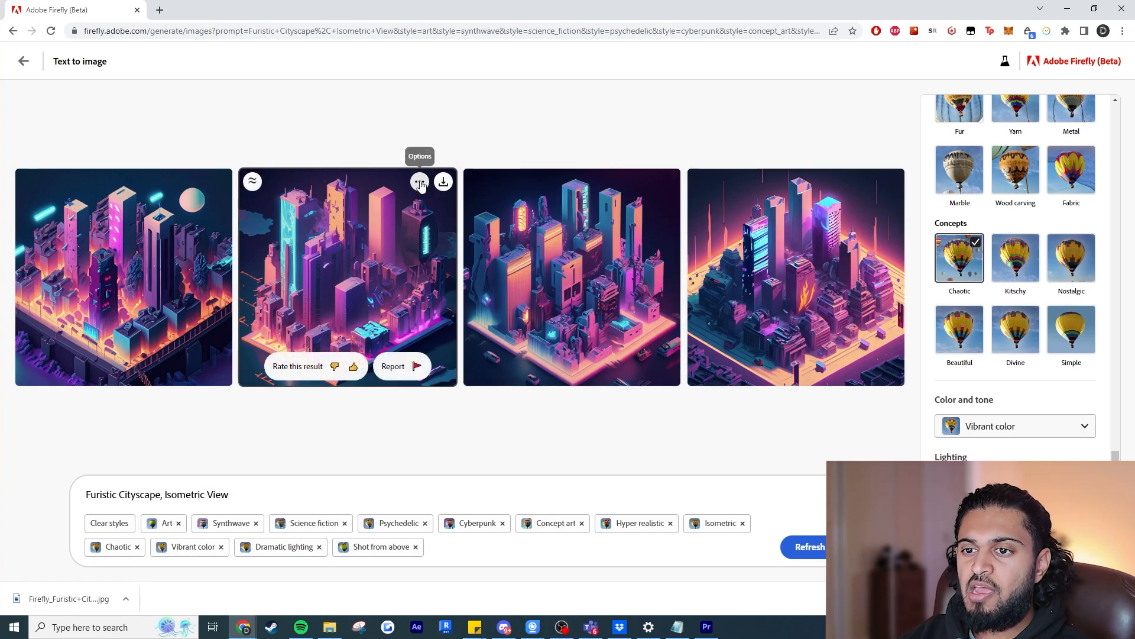
click(420, 183)
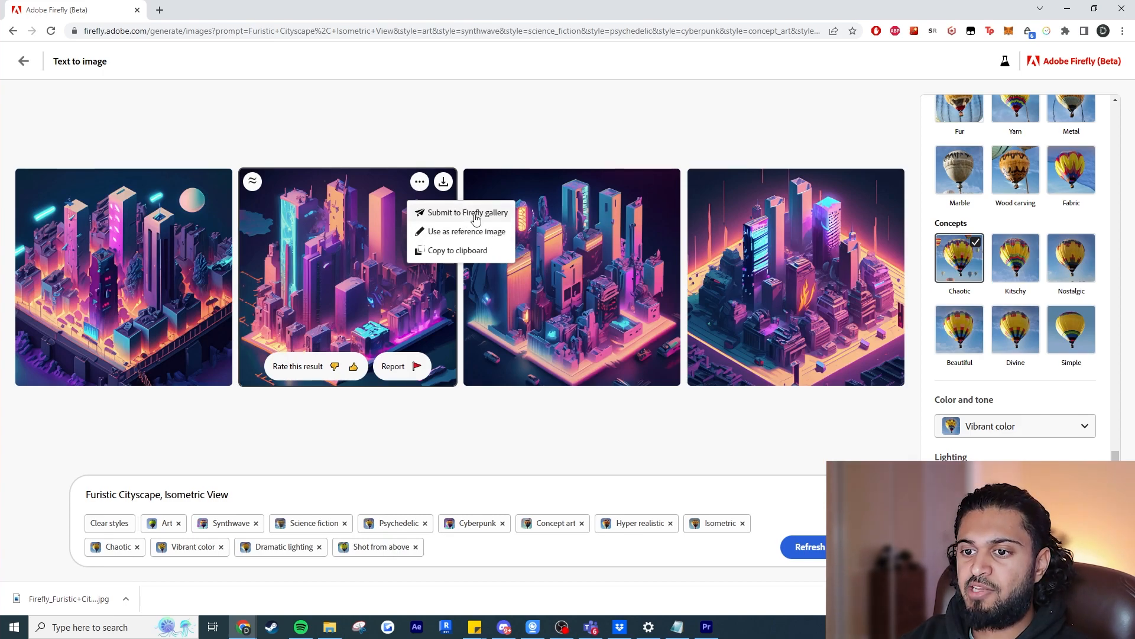
click(253, 183)
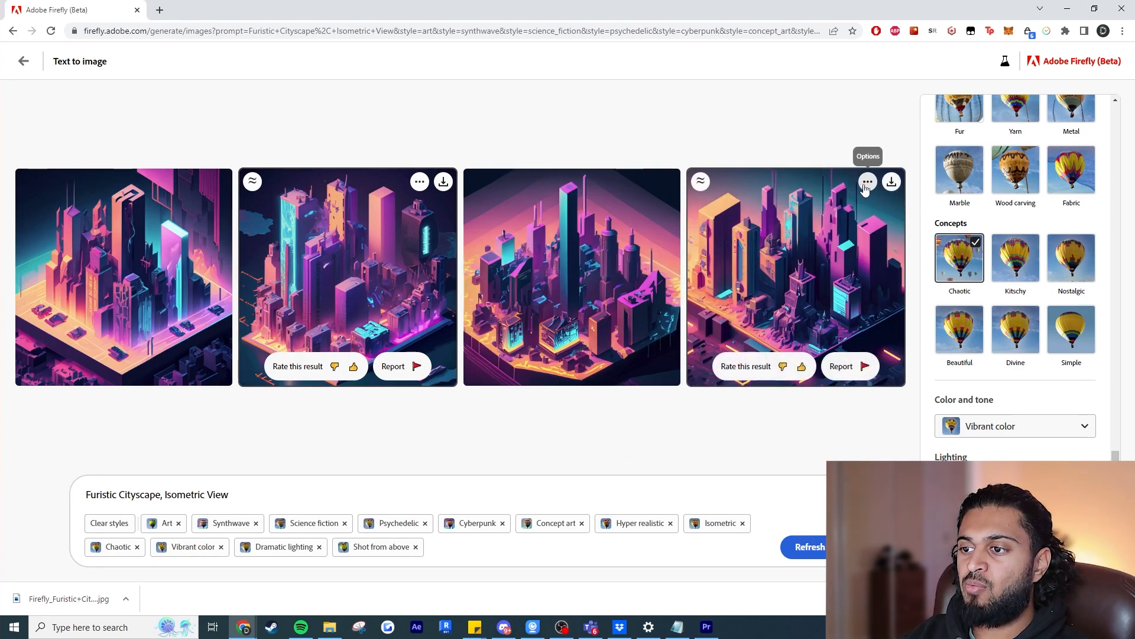
click(867, 182)
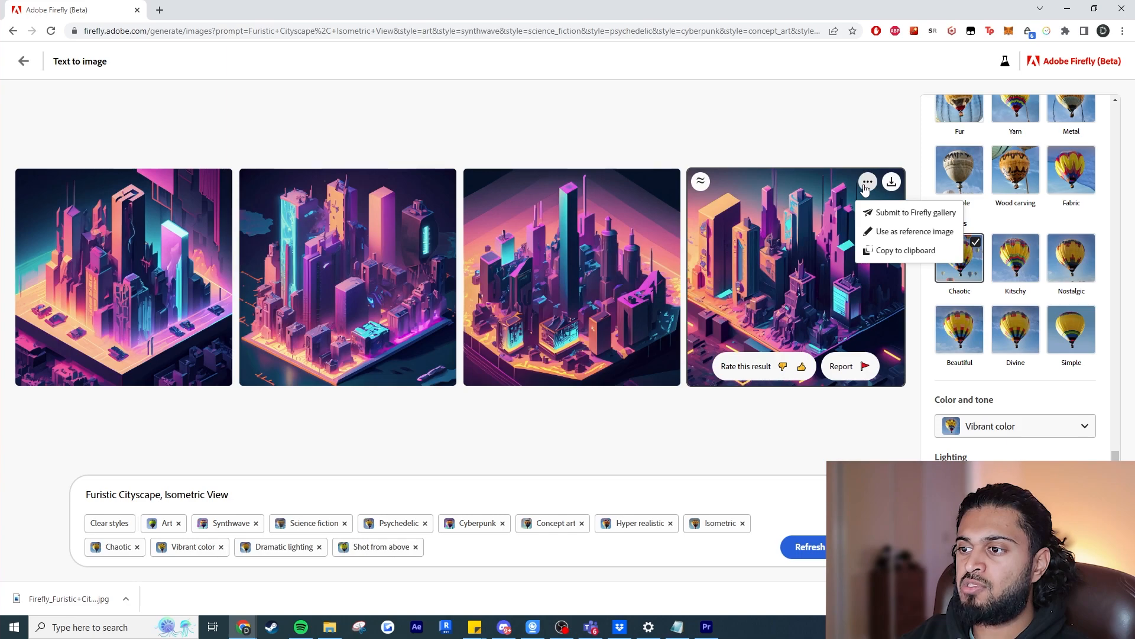
click(915, 232)
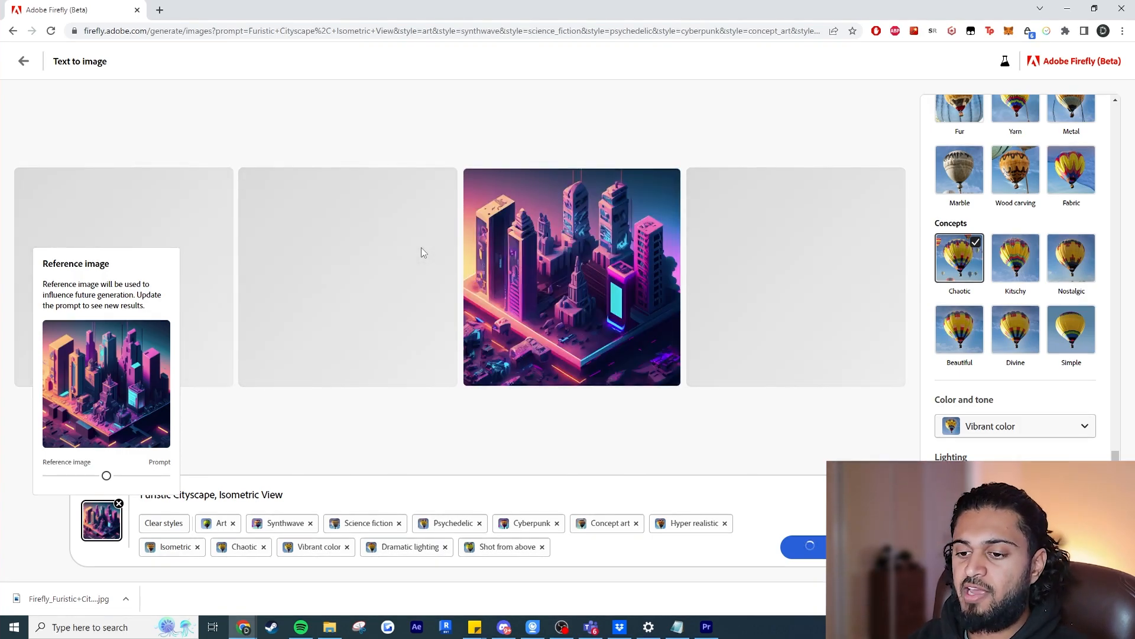
Remove the Hyper realistic, Concept art, Cyberpunk, Psychedelic, Science fiction and Synthwave styles from the cityscape prompt.
click(725, 523)
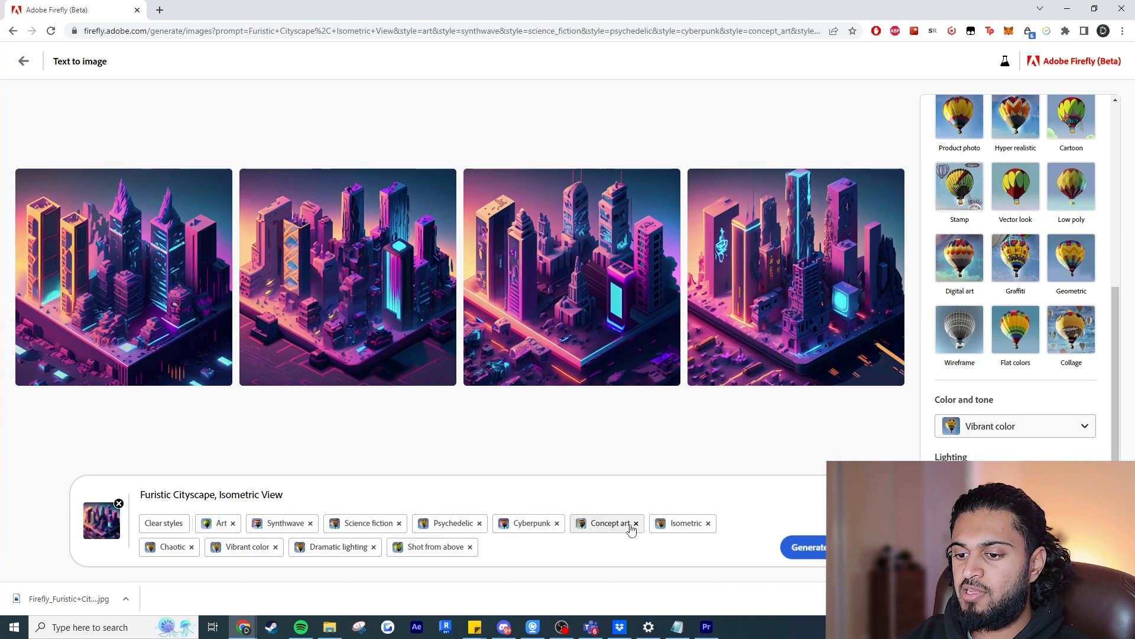
click(558, 525)
click(559, 525)
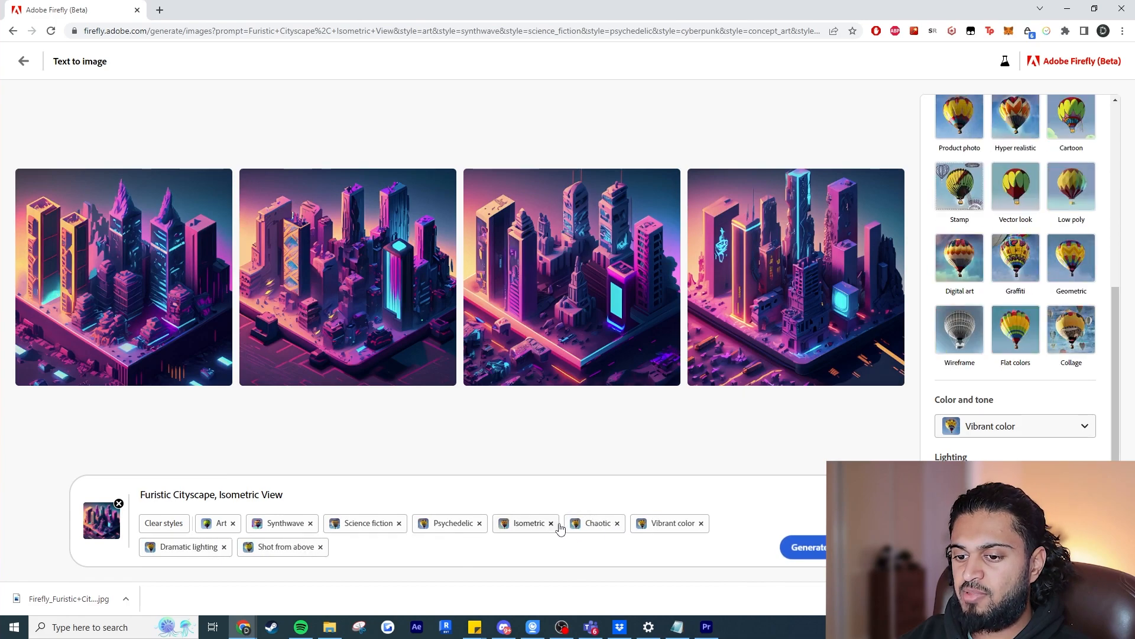
click(479, 524)
Add the Minimalism and Steampunk movements to the cityscape prompt and set the color and tone to Black and white.
click(1016, 258)
click(958, 210)
click(1016, 117)
click(960, 117)
scroll(1036, 213, up, 4)
scroll(1035, 237, down, 4)
scroll(1029, 355, up, 4)
scroll(1027, 447, down, 4)
click(1026, 427)
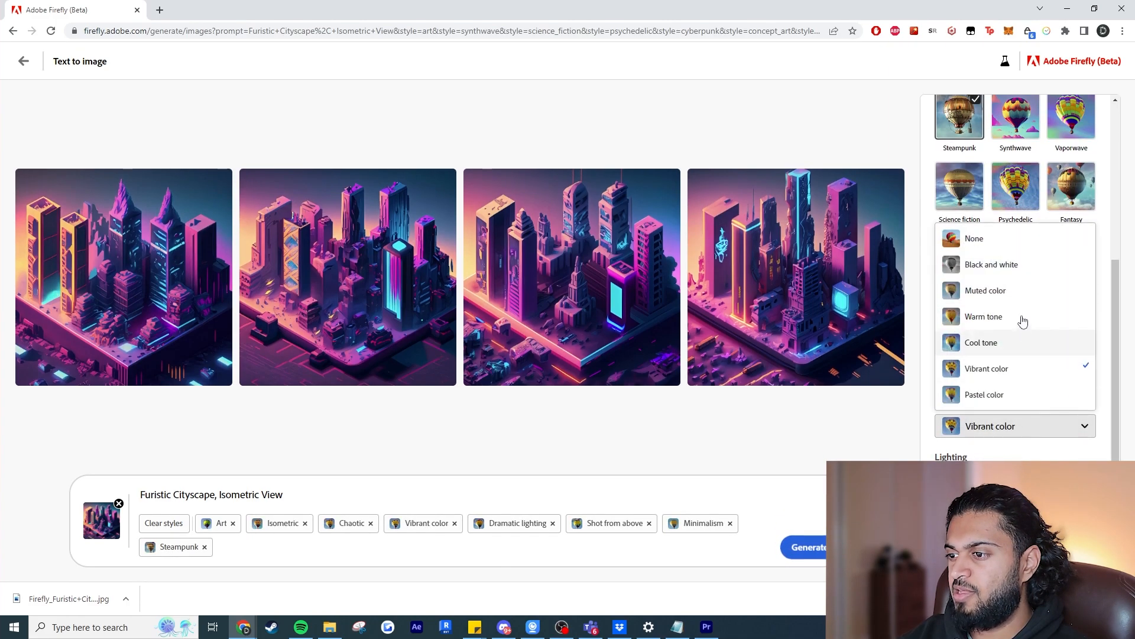
click(1023, 265)
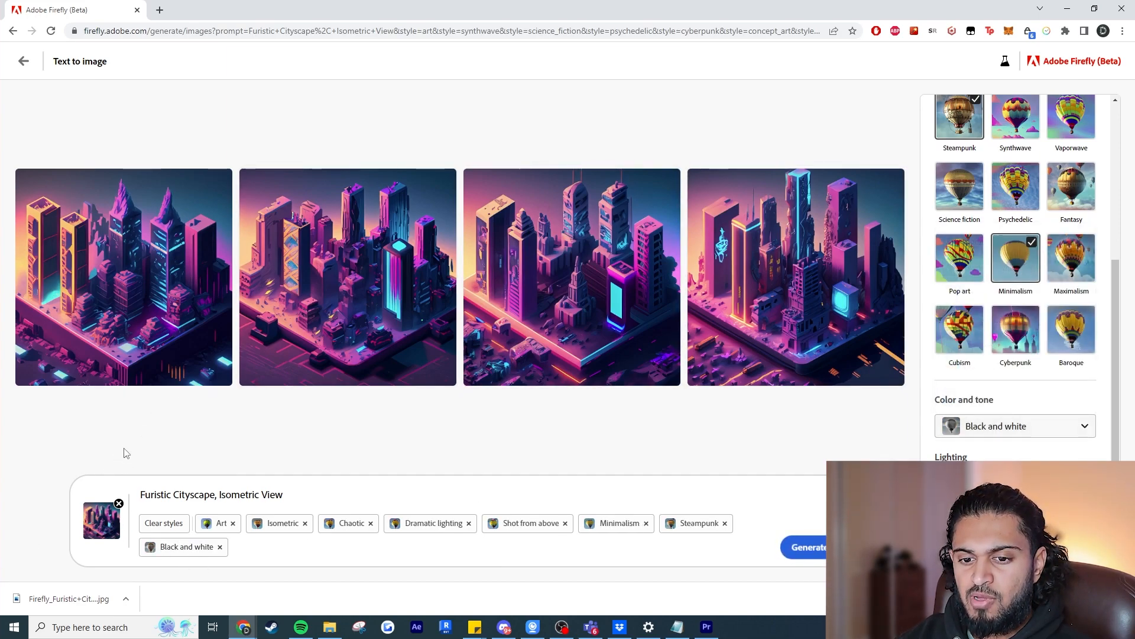
Shift the reference image balance well towards the prompt and generate the cityscape images.
click(107, 536)
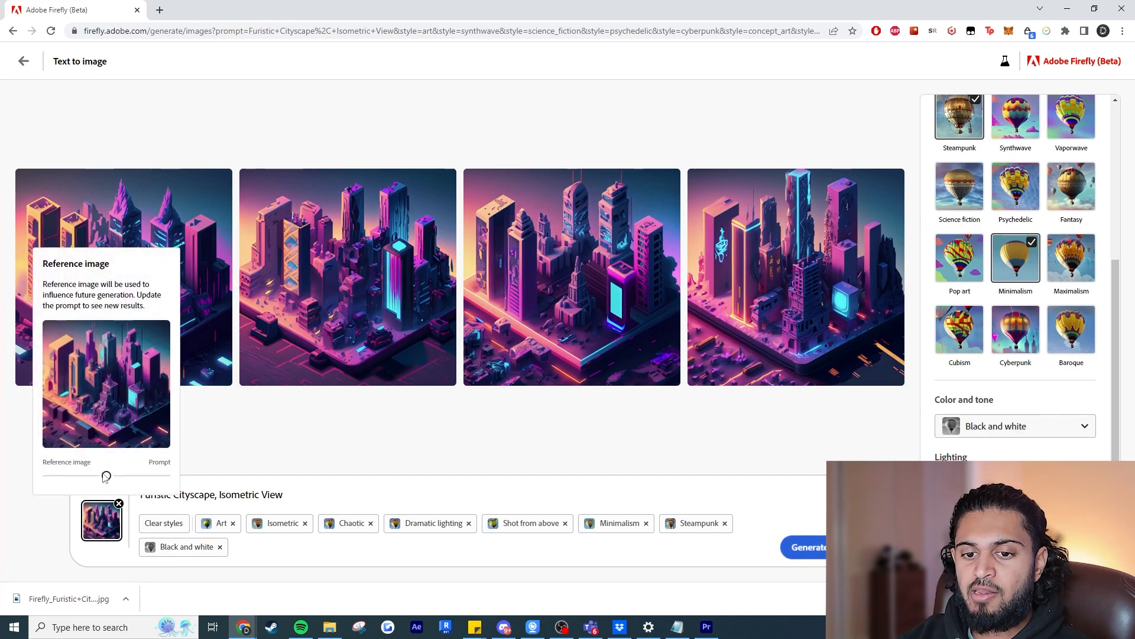
drag(106, 476, 145, 476)
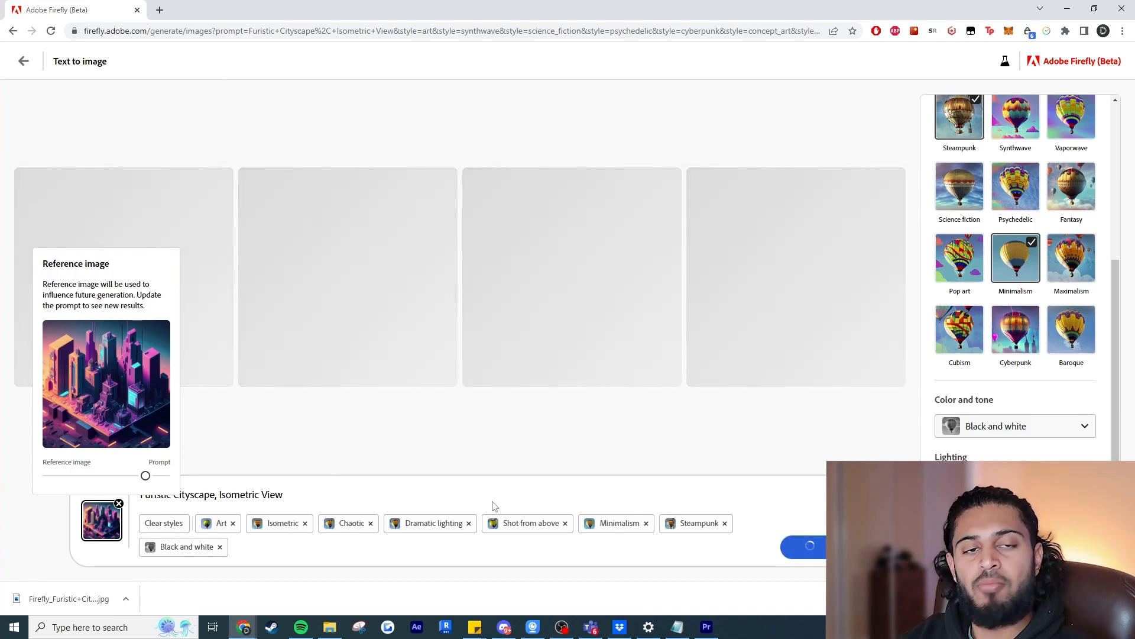
mouse_move(146, 476)
mouse_down()
mouse_move(83, 476)
mouse_move(145, 476)
mouse_up()
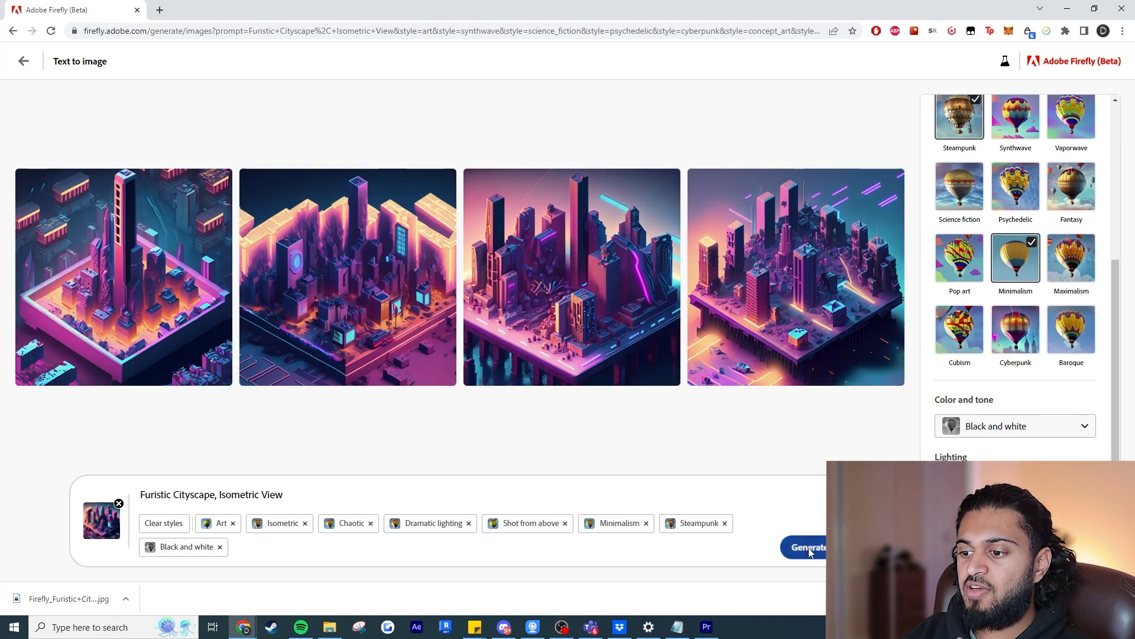
click(809, 548)
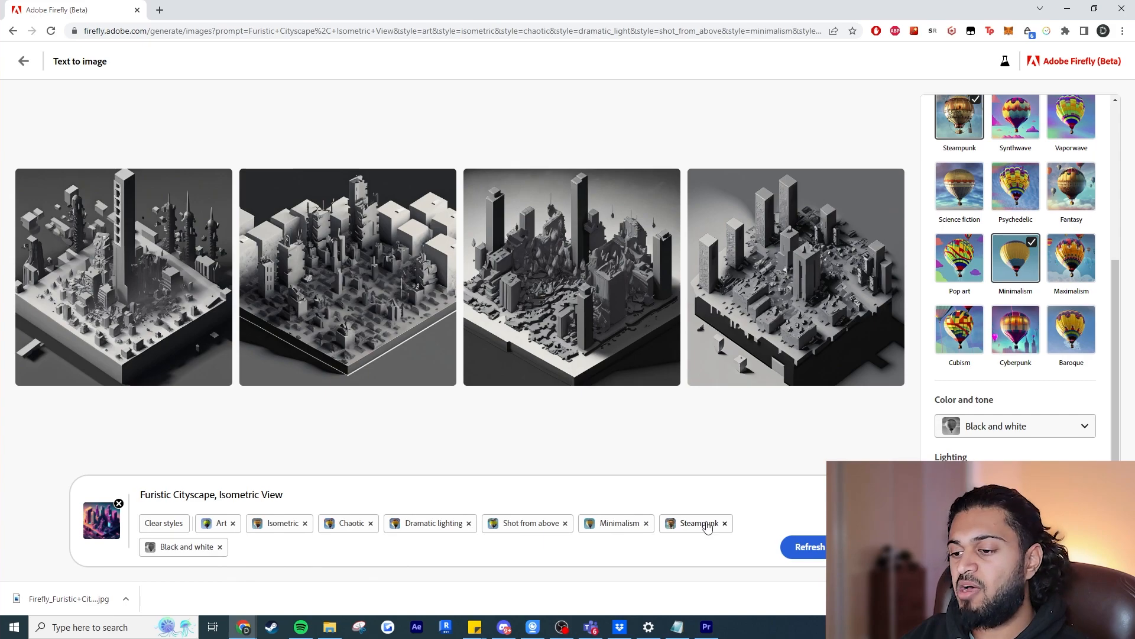
Remove the reference image and clear the cityscape prompt together with all its styles.
click(670, 629)
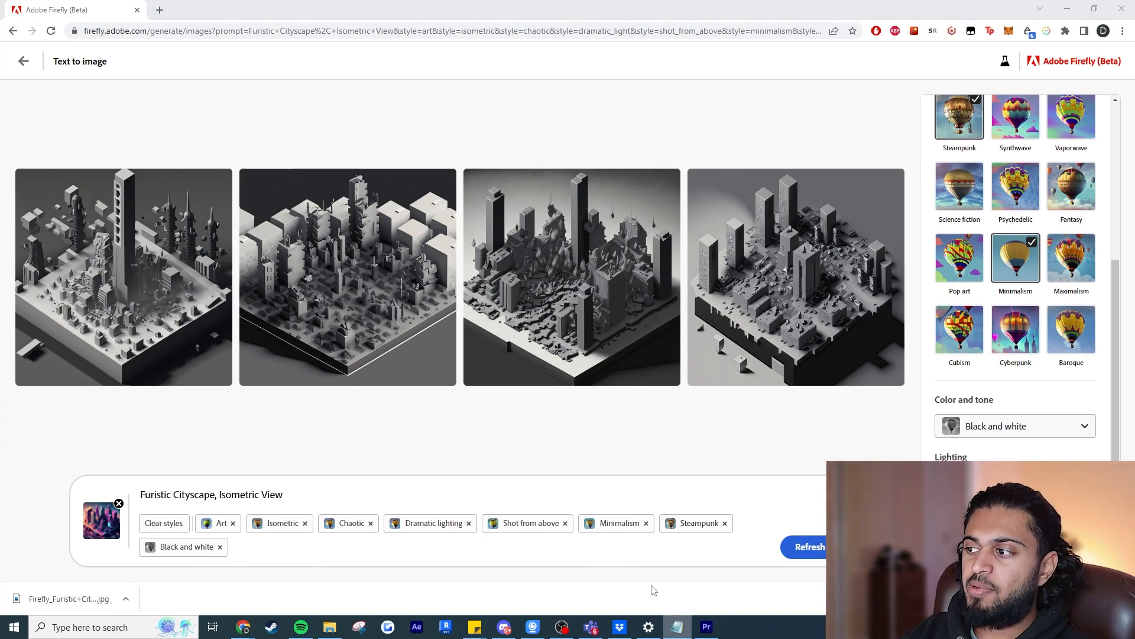
click(119, 503)
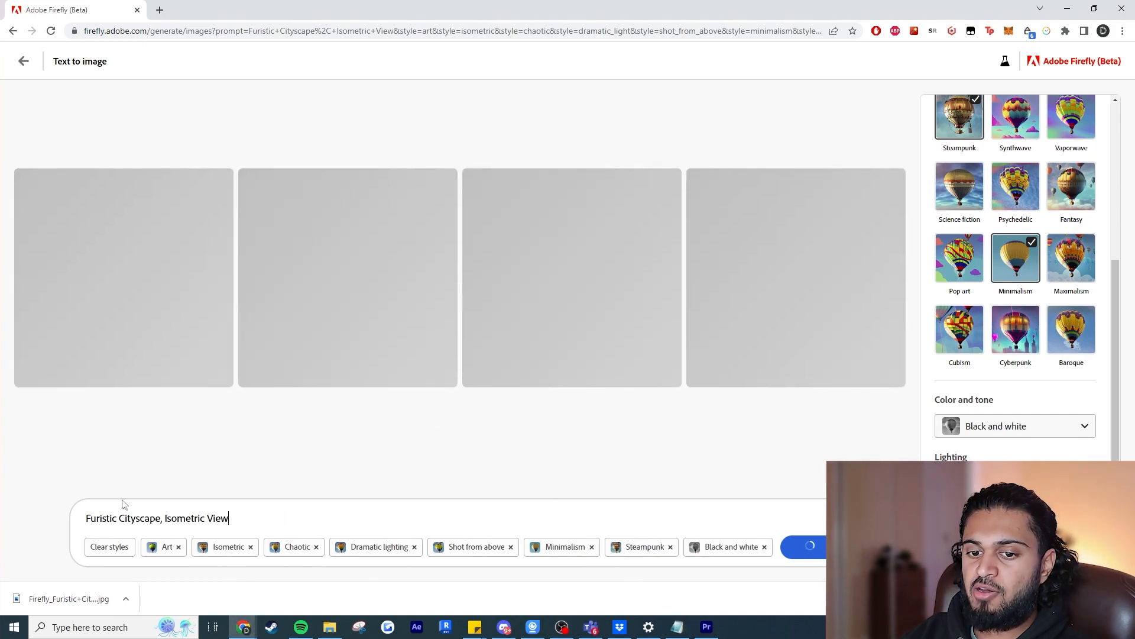
triple_click(211, 516)
key(BackSpace)
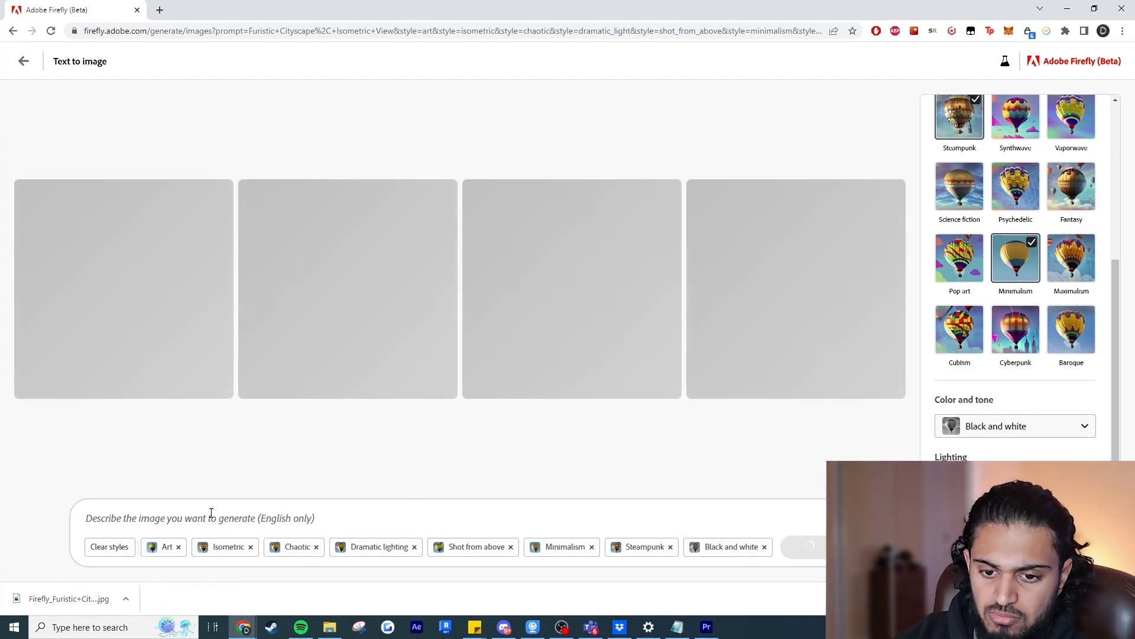
click(127, 551)
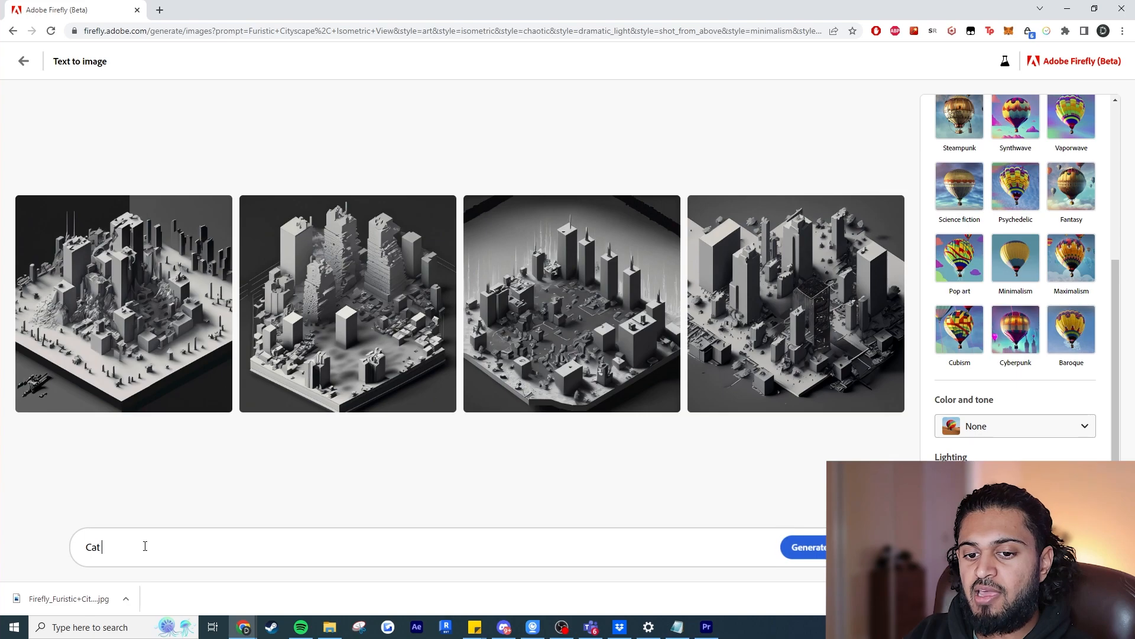
Generate images of the Art content type from the prompt "Cat as an architect, using a drawing board".
text(as an architec)
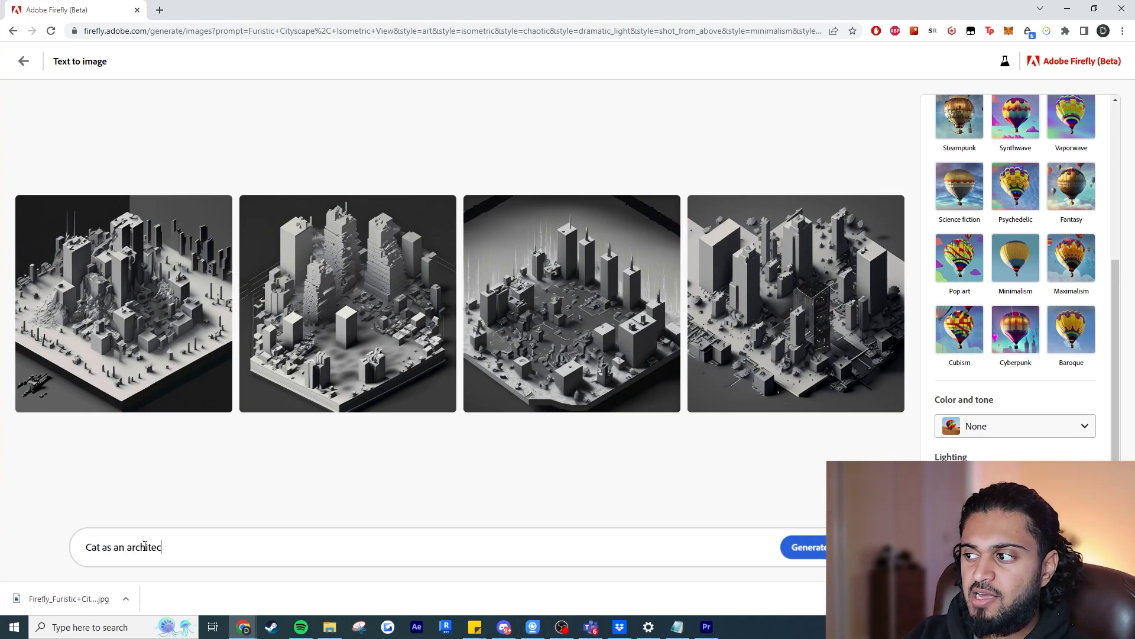
text(t, using a drawing board)
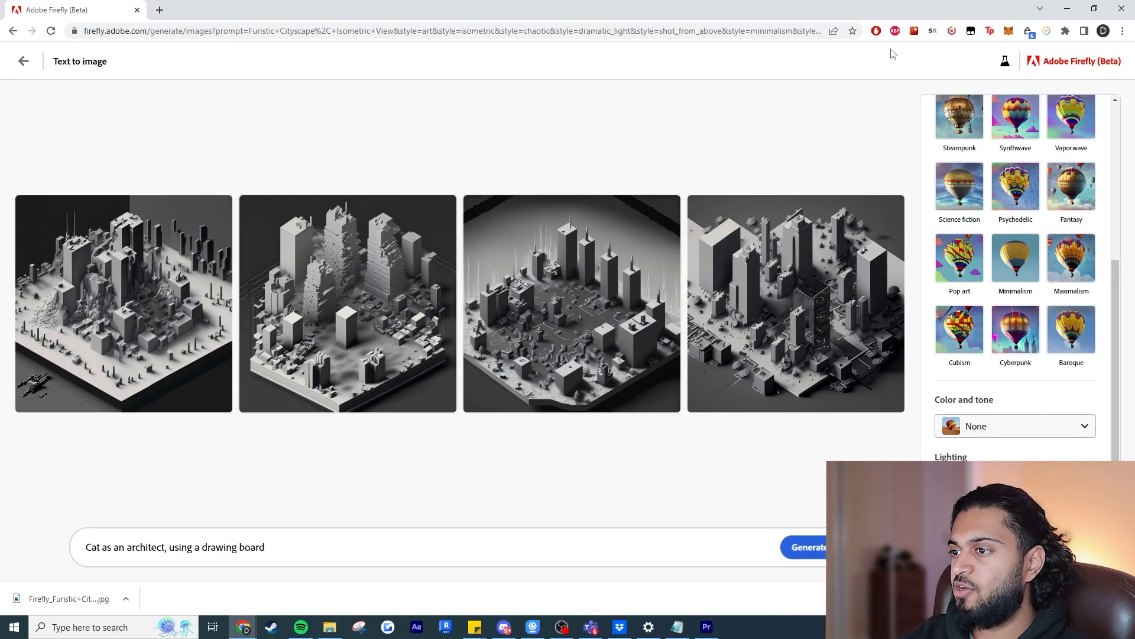
scroll(1015, 237, up, 5)
click(1060, 236)
Add the Fantasy and Science fiction movements to the cat architect prompt.
scroll(994, 317, down, 1)
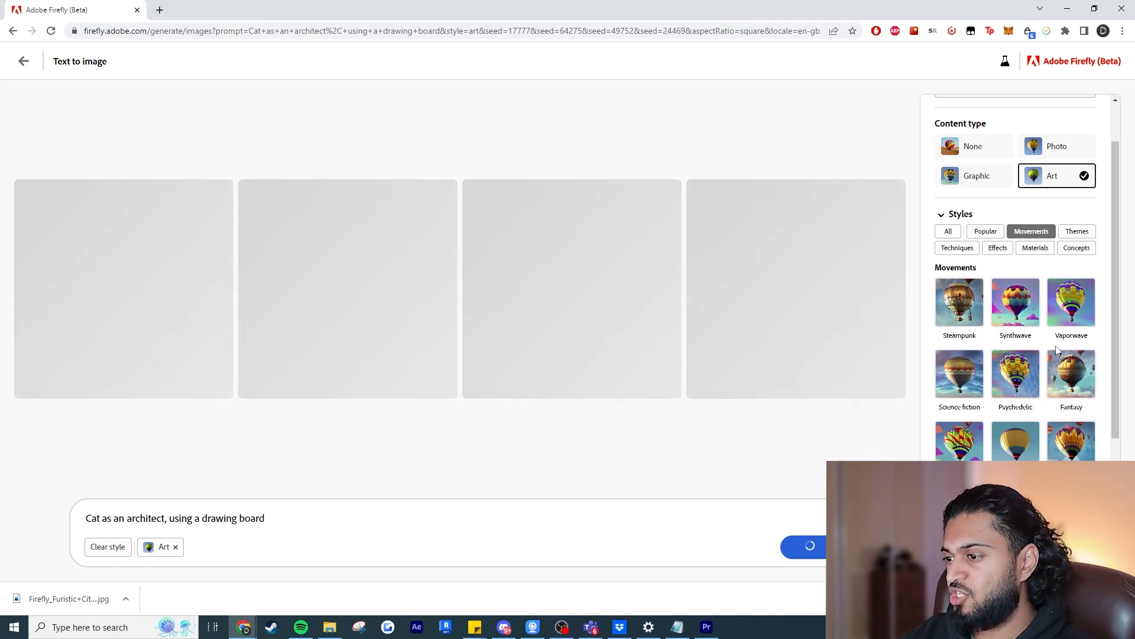
scroll(1058, 350, down, 1)
click(1058, 332)
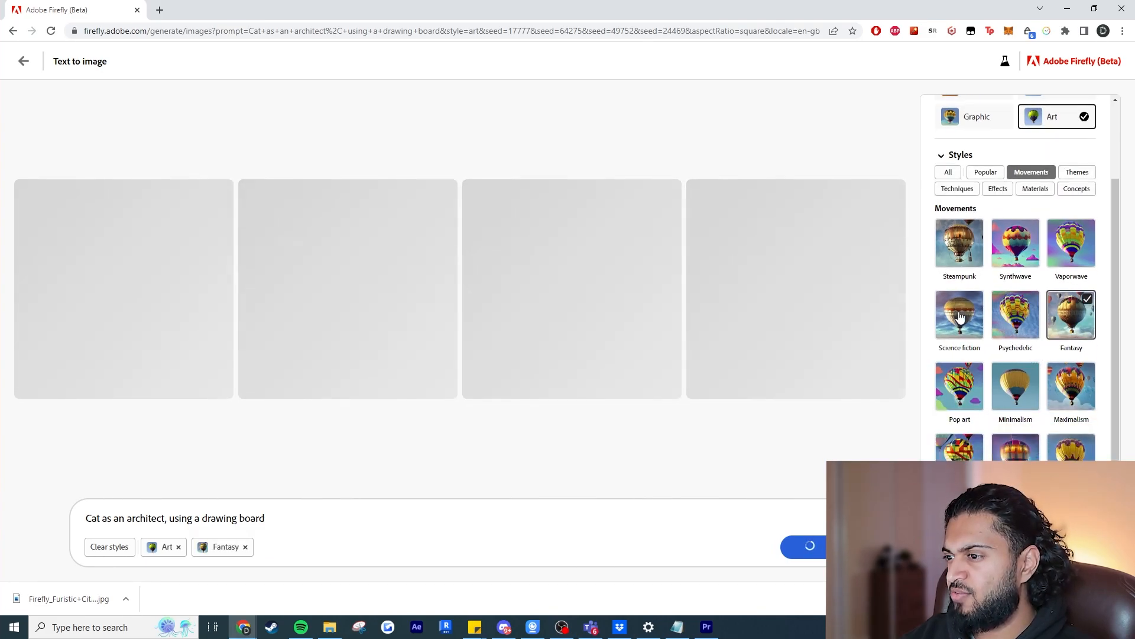
click(960, 317)
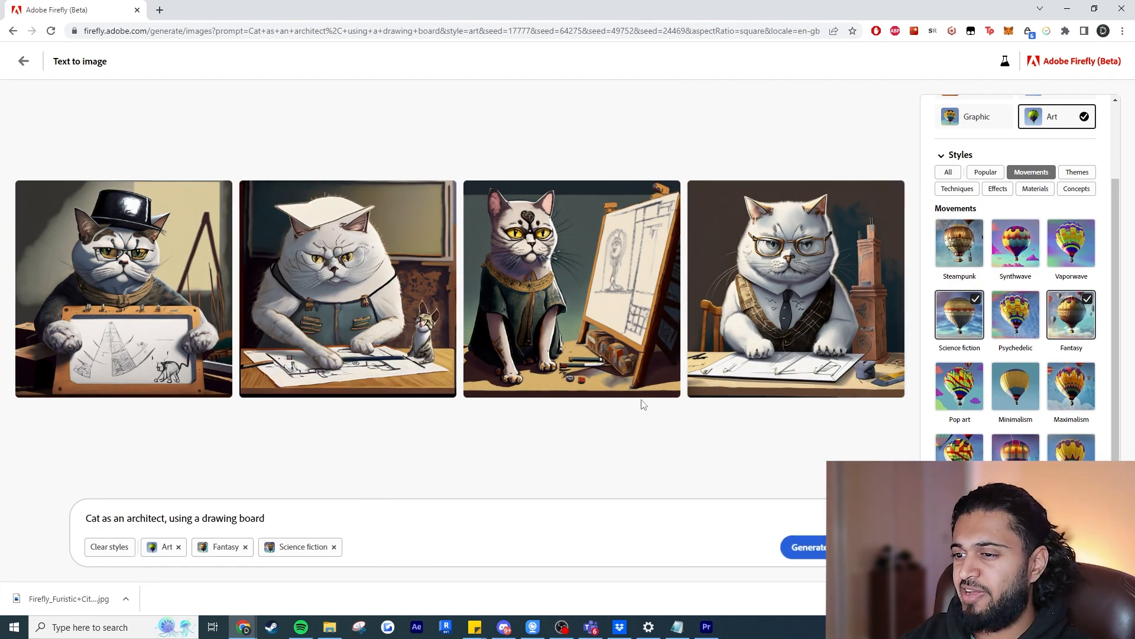
Set the color and tone to Warm tone, the lighting to Studio lighting and the composition to Close up.
scroll(999, 418, down, 2)
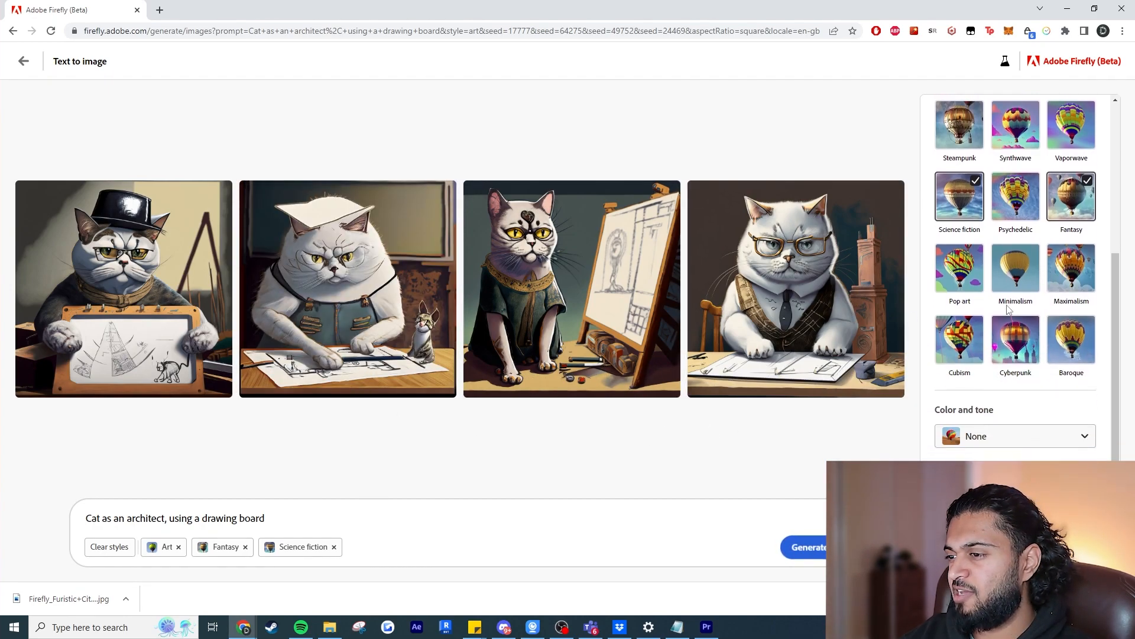
click(999, 425)
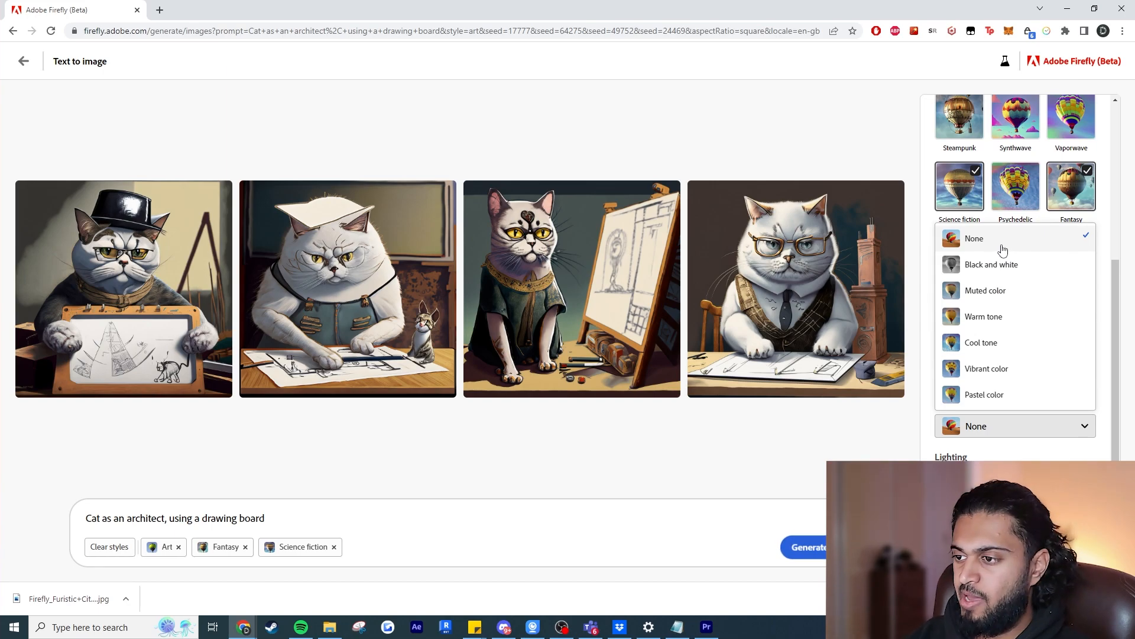
click(1026, 317)
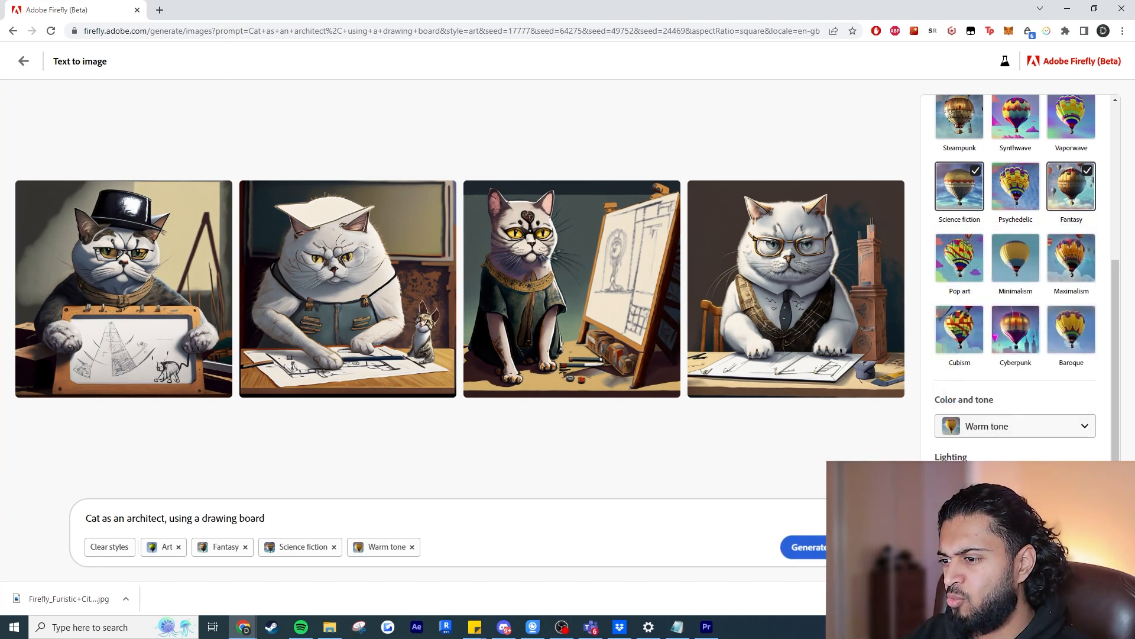
click(1015, 482)
click(1005, 425)
click(1015, 533)
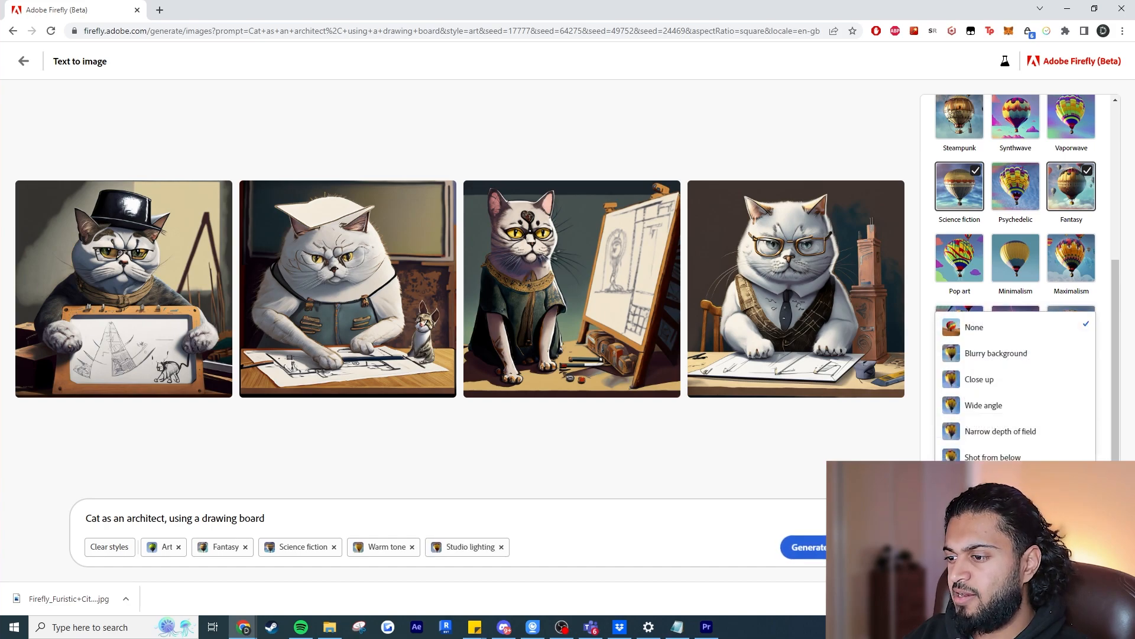
click(1016, 382)
Show all styles, add the Concept art and Hyper realistic themes to the cat prompt, and generate the images.
scroll(1017, 332, up, 5)
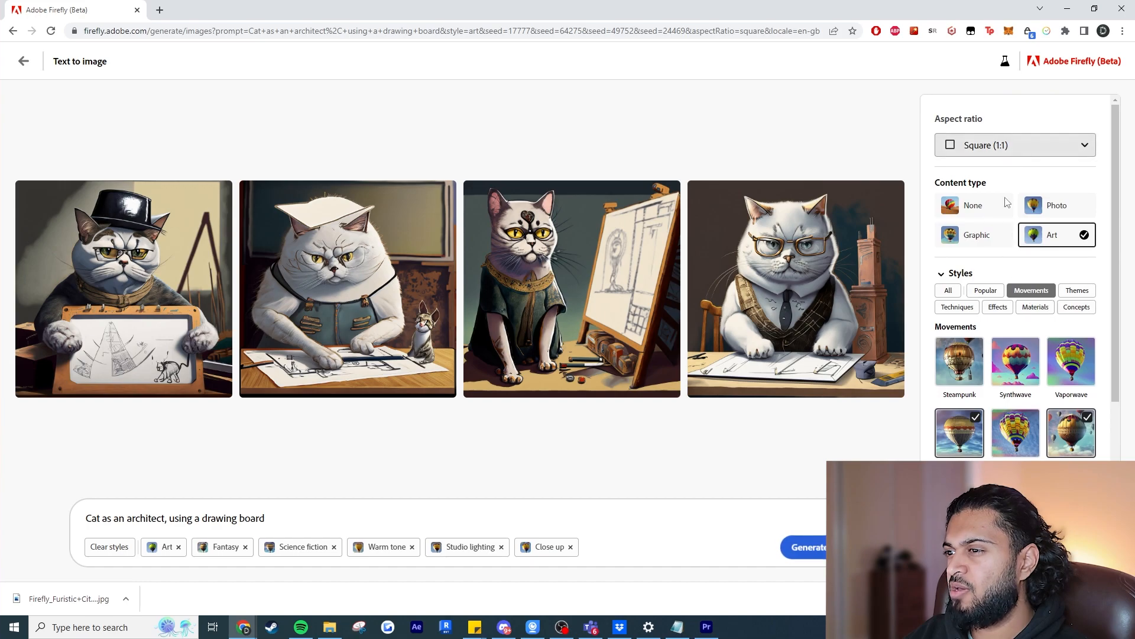
scroll(1011, 189, down, 2)
click(953, 175)
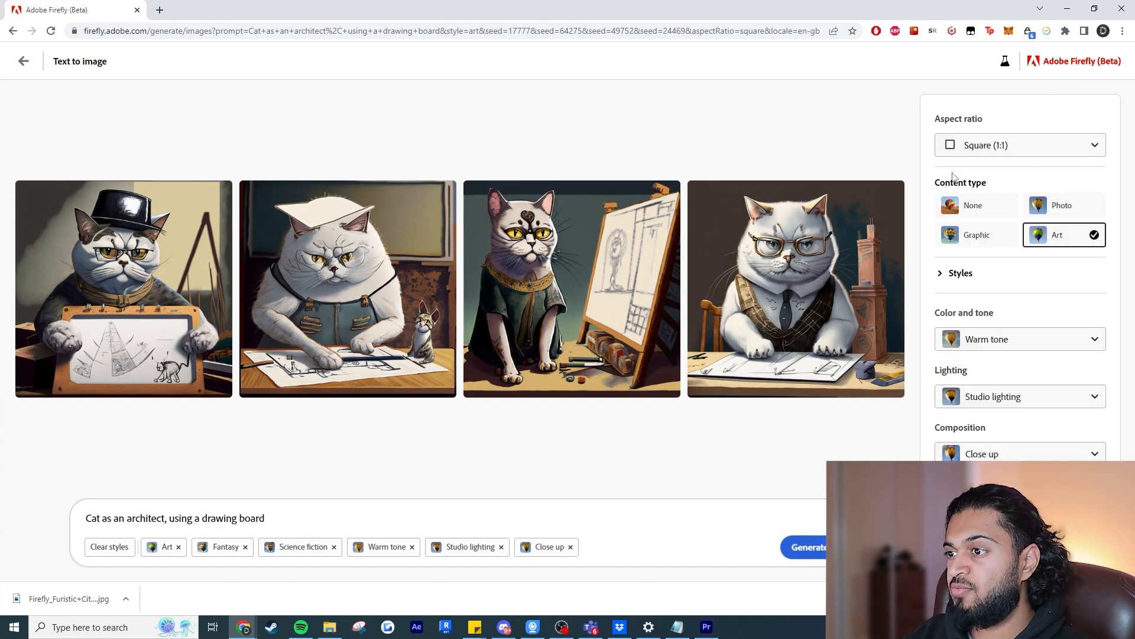
click(945, 275)
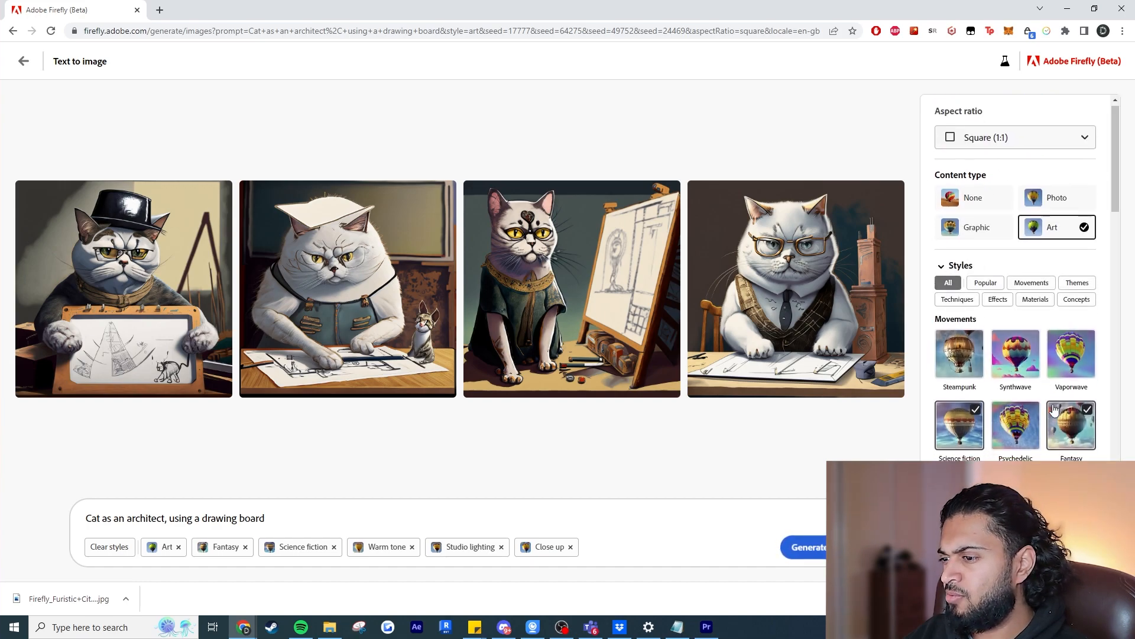
scroll(1054, 407, down, 8)
click(961, 201)
click(1016, 263)
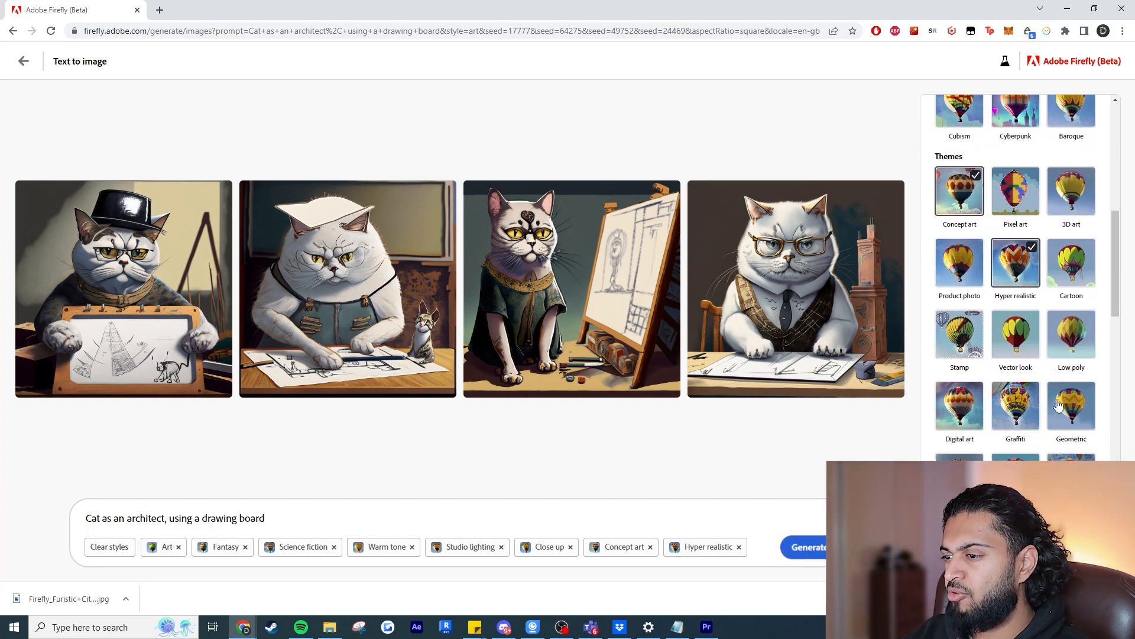
click(805, 547)
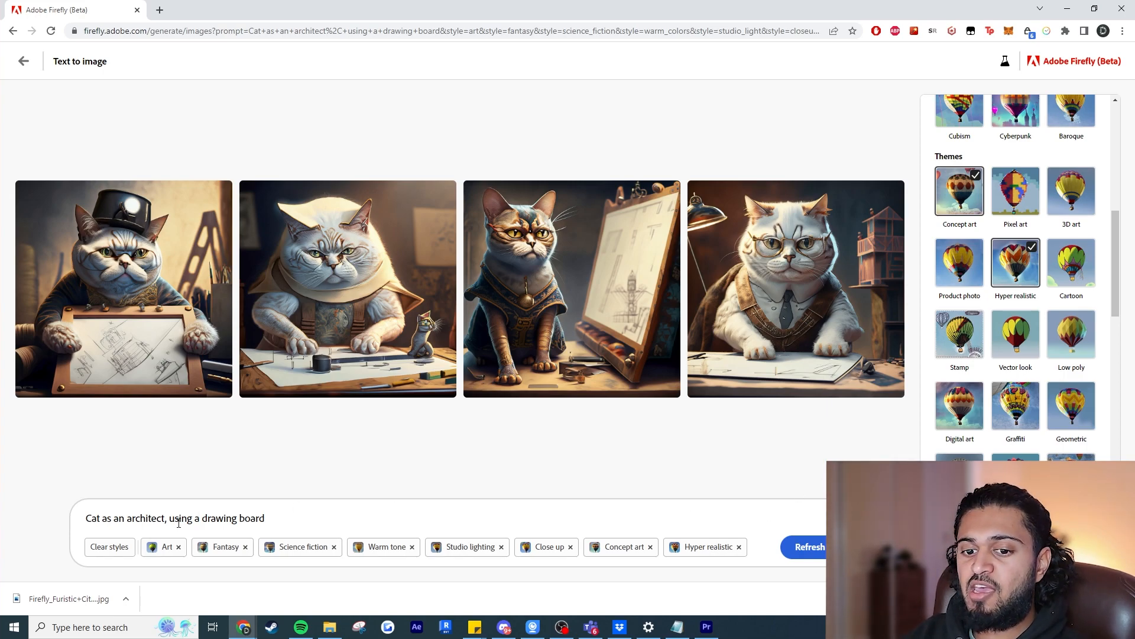
Clear all styles and replace the prompt with "Series of Traditional Houses on 1 street, Facade study, sunny weather".
click(110, 547)
triple_click(118, 546)
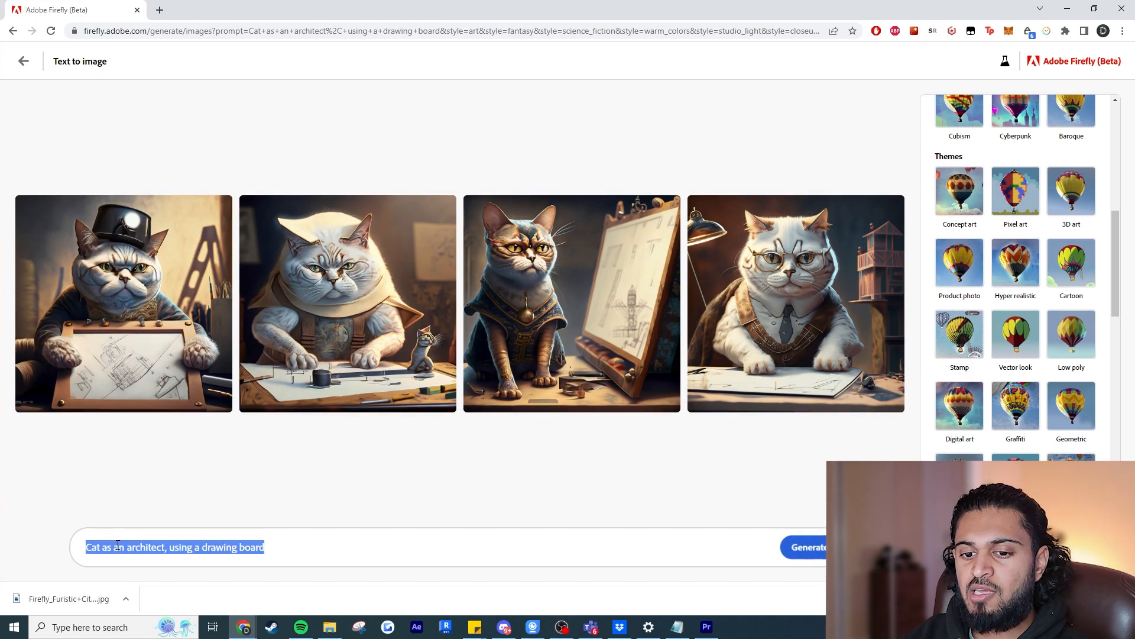
text(Tra)
key(BackSpace)
key(BackSpace)
key(BackSpace)
text(Series o)
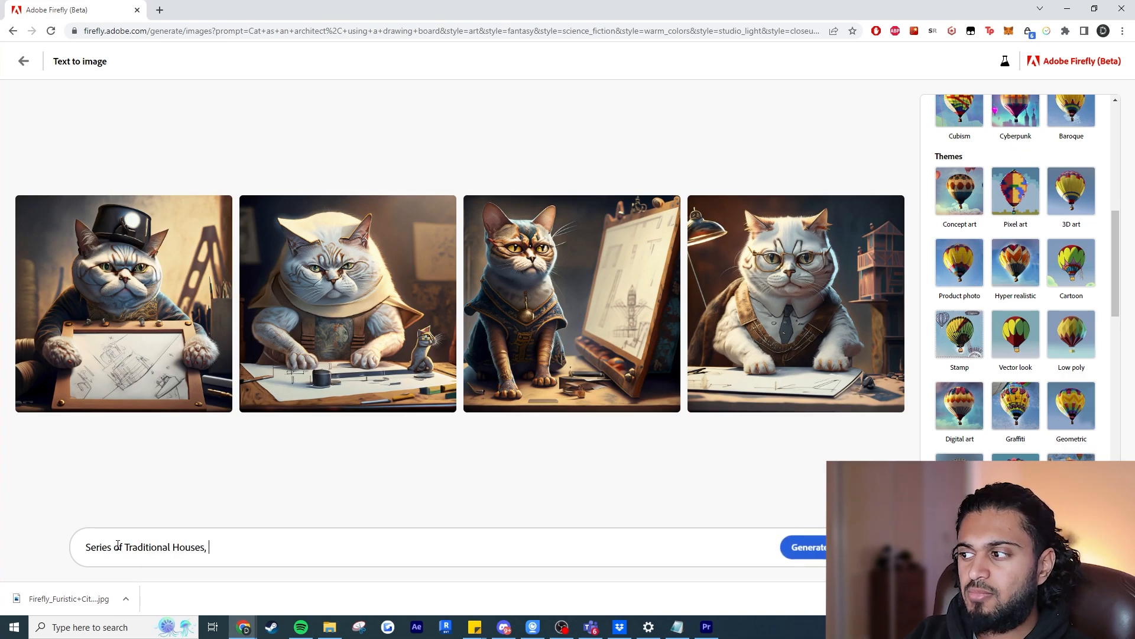
text(f Traditional Houses on 1 street)
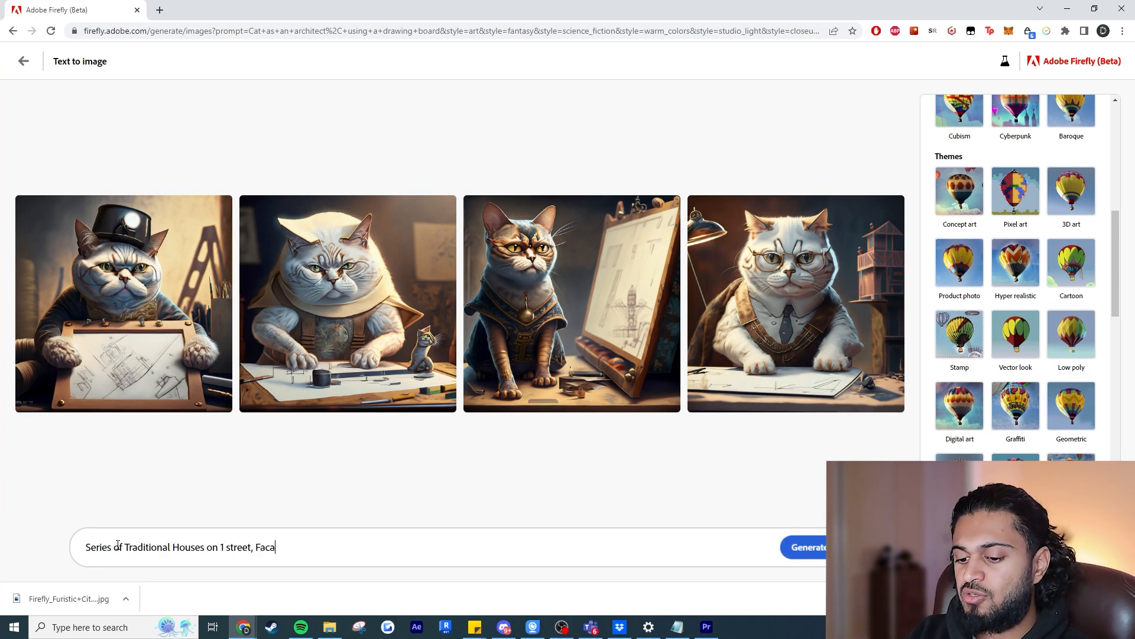
text(y weather)
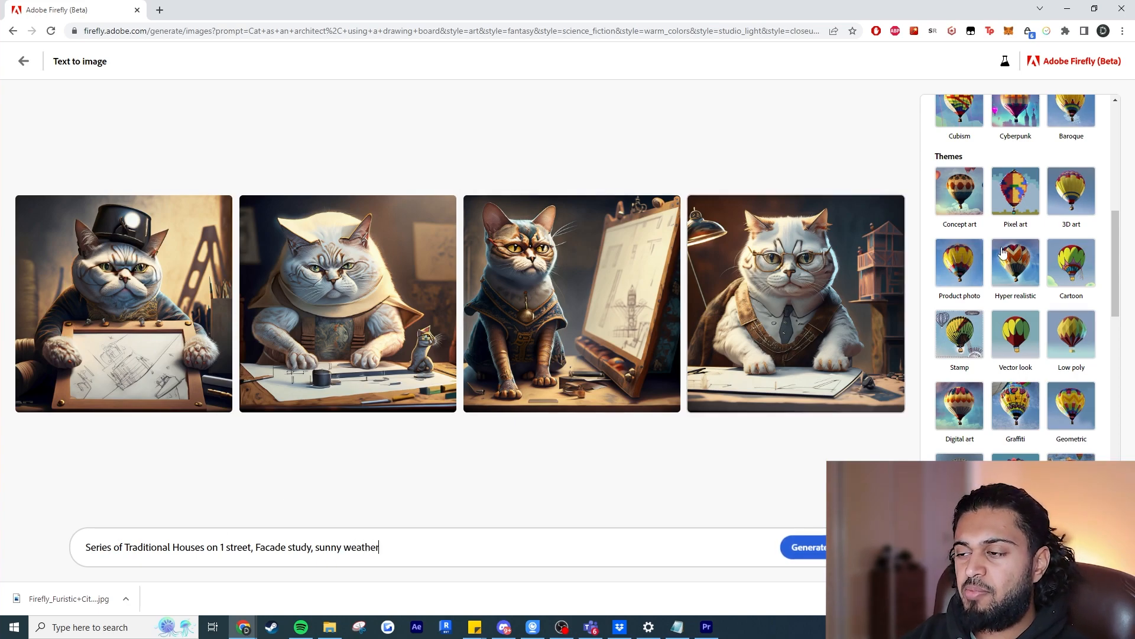
Add the Minimalism movement and the Vector look, Cartoon, Low poly and Digital art themes to the traditional houses prompt.
scroll(1001, 305, up, 5)
scroll(1017, 278, up, 3)
scroll(1052, 246, down, 2)
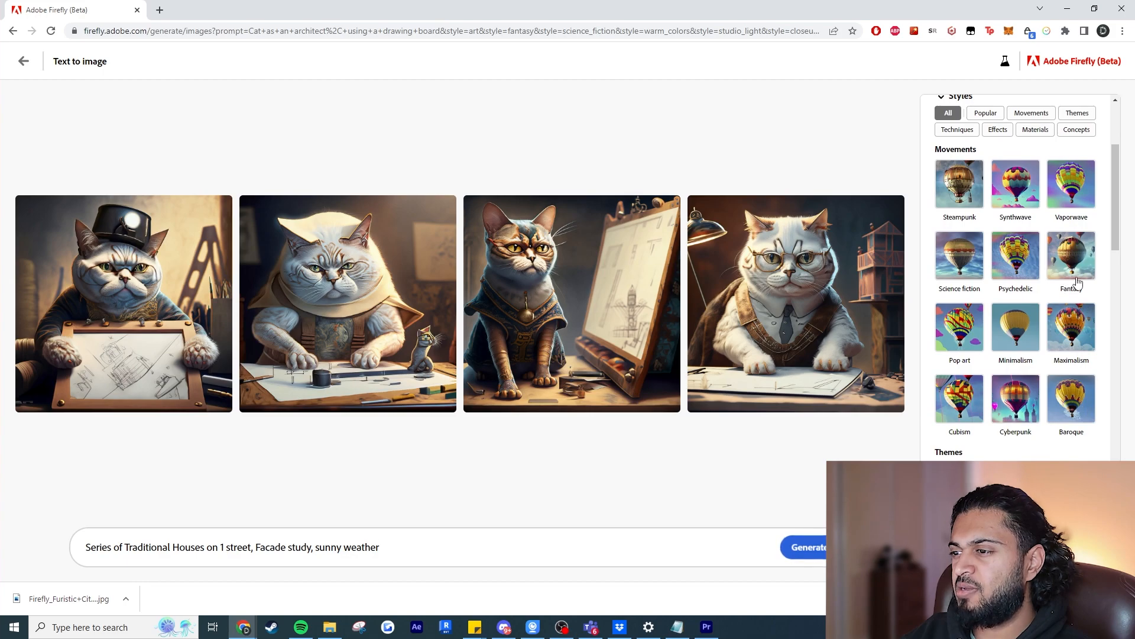
click(1027, 337)
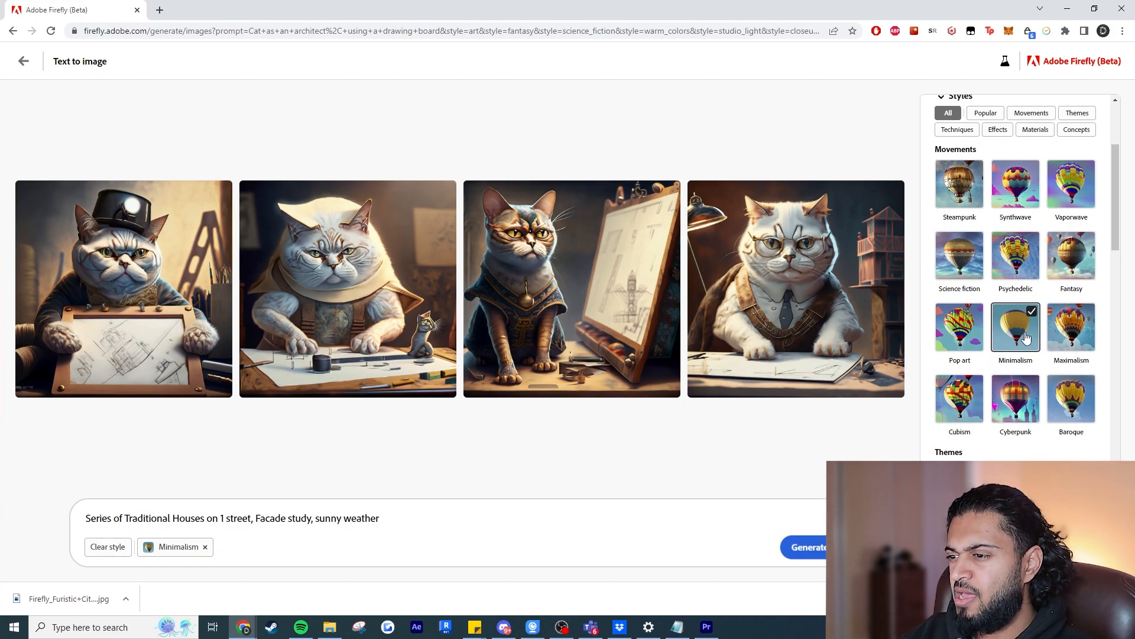
scroll(1075, 411, down, 5)
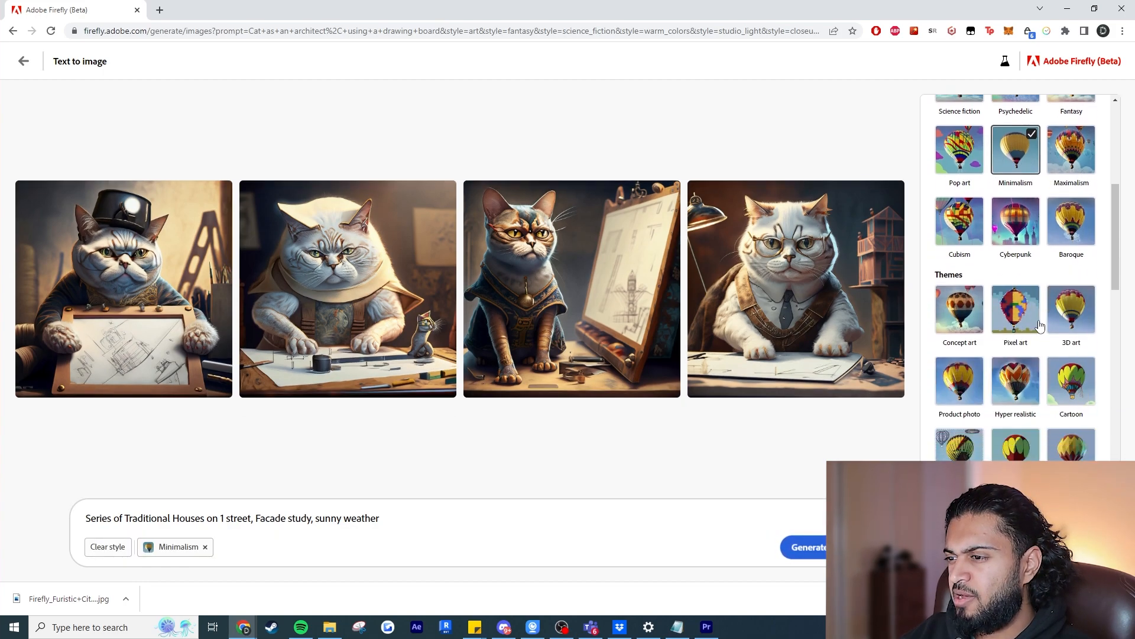
click(1028, 338)
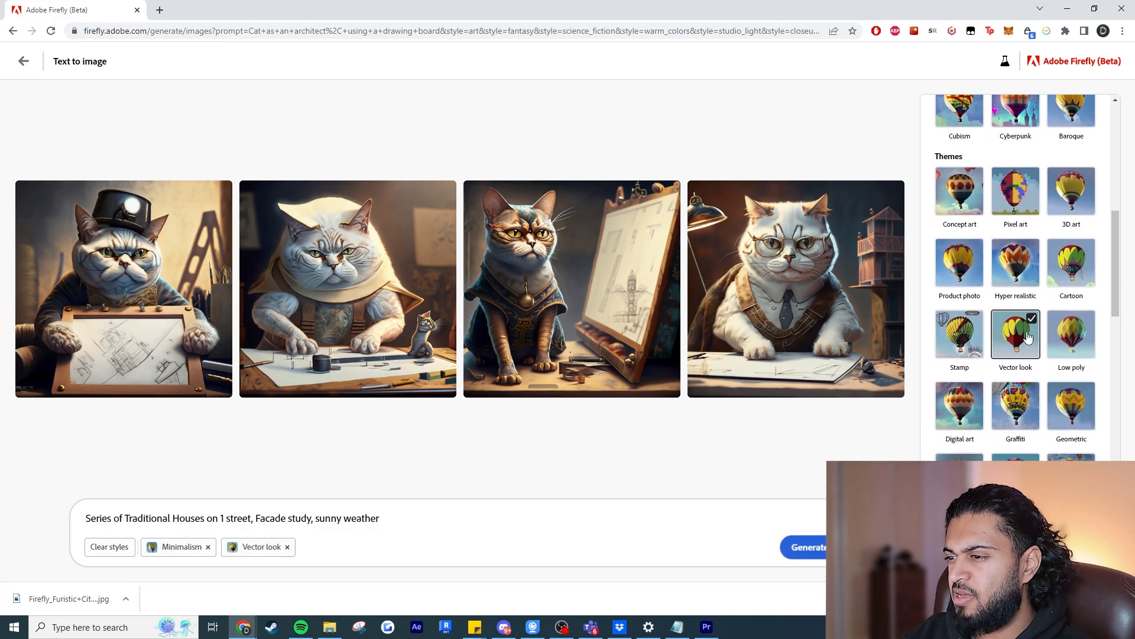
click(1069, 279)
click(1078, 352)
scroll(1078, 351, down, 2)
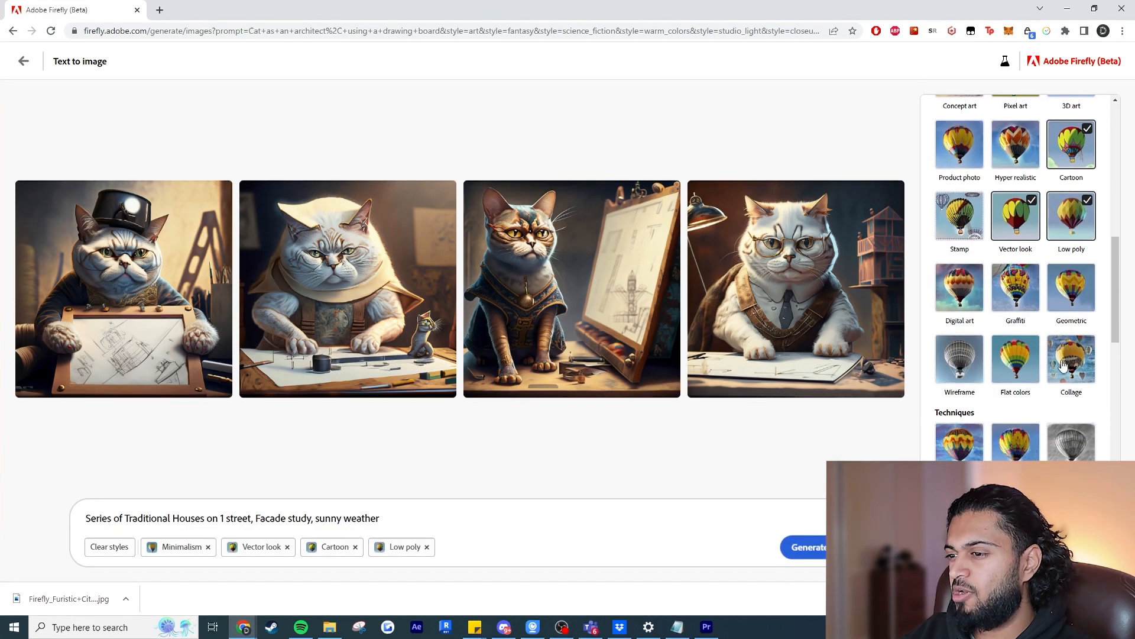
click(964, 290)
Add the Isometric effect to the traditional houses prompt.
scroll(1024, 326, down, 3)
scroll(1023, 326, down, 4)
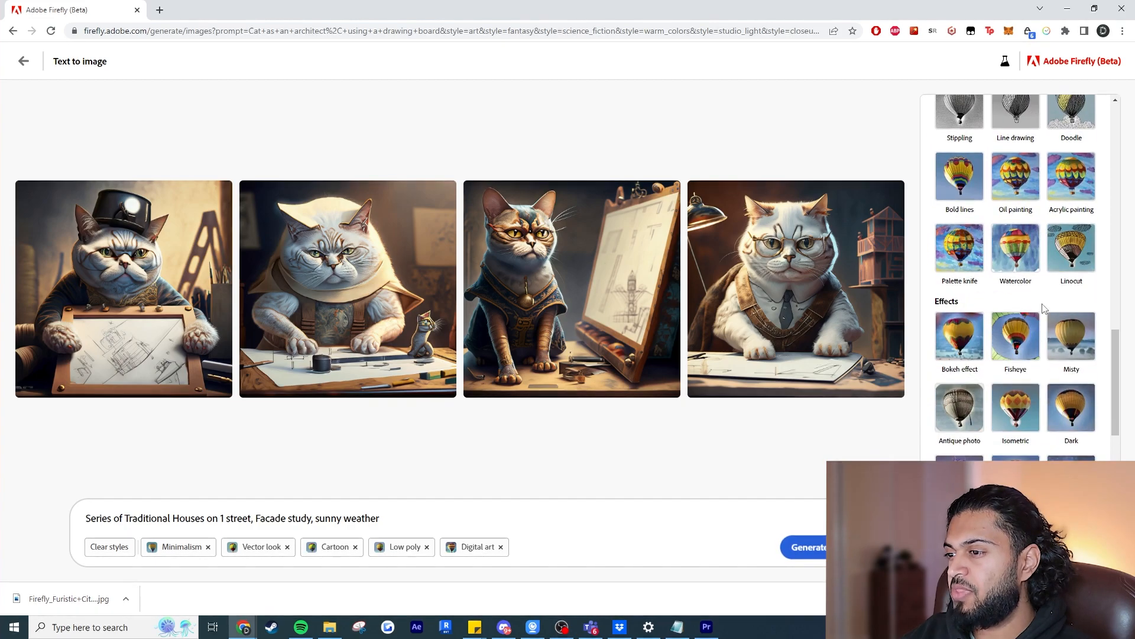
scroll(1012, 340, down, 1)
click(1008, 345)
scroll(1015, 354, down, 6)
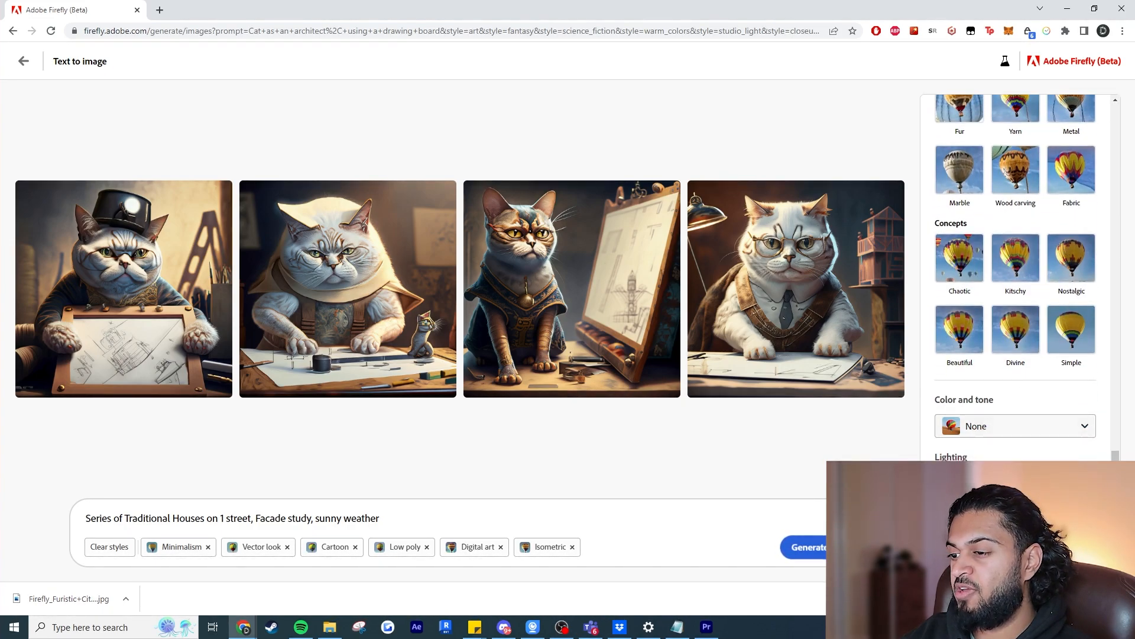
Set the color and tone to Vibrant color and generate the traditional houses images.
click(1026, 480)
click(1000, 297)
click(1015, 431)
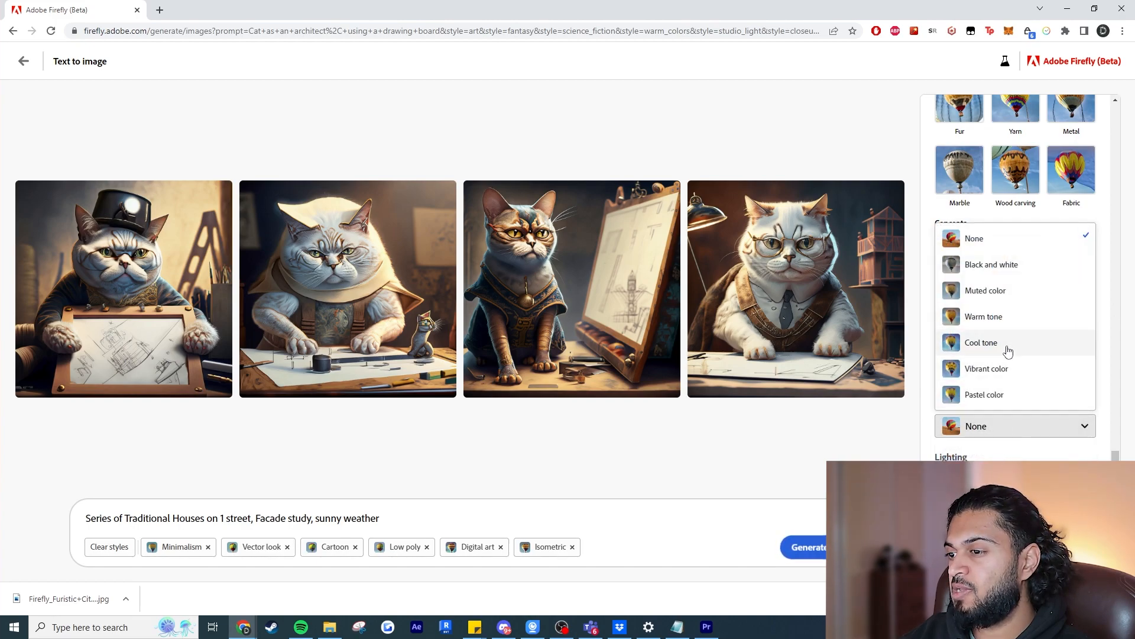
click(1000, 369)
click(805, 546)
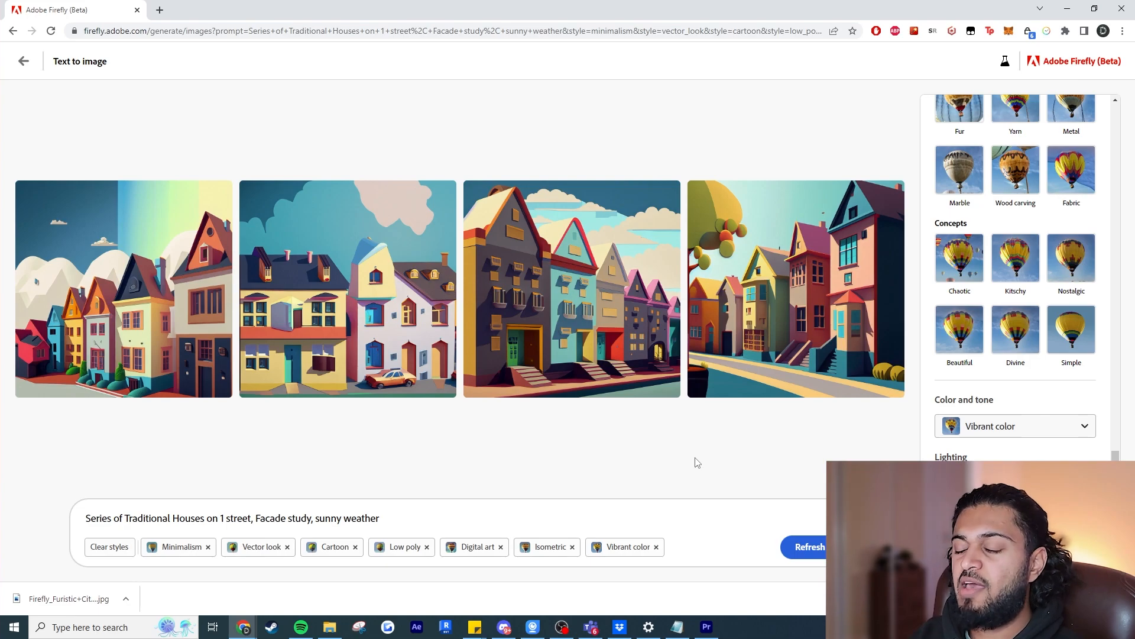
Generate similar variations based on the first traditional houses image.
scroll(991, 225, up, 5)
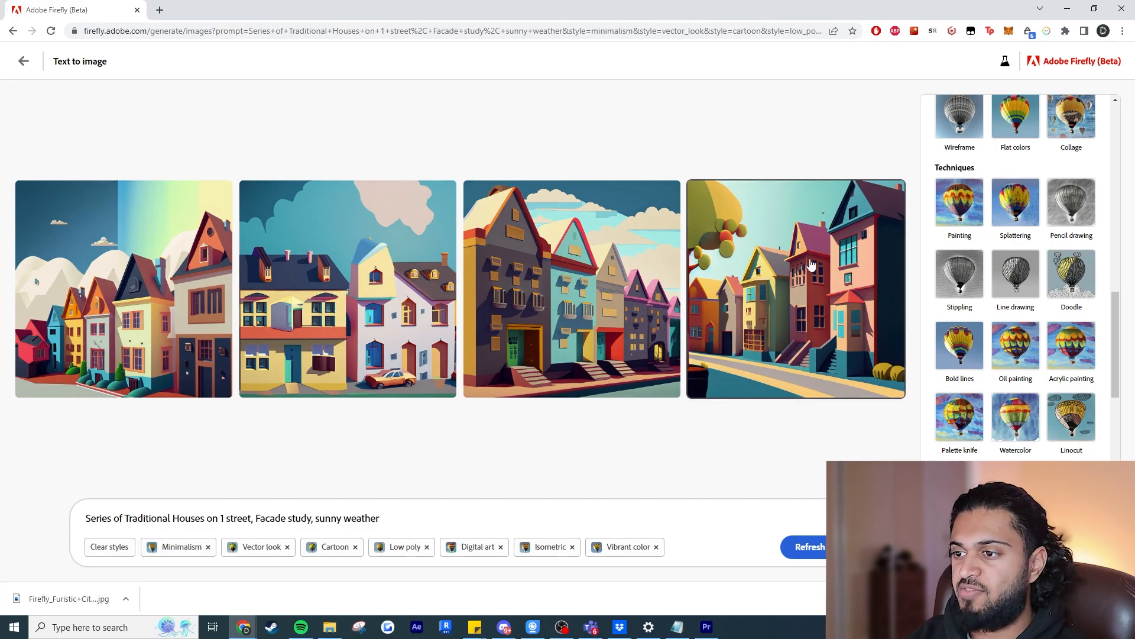
mouse_move(704, 214)
mouse_move(101, 216)
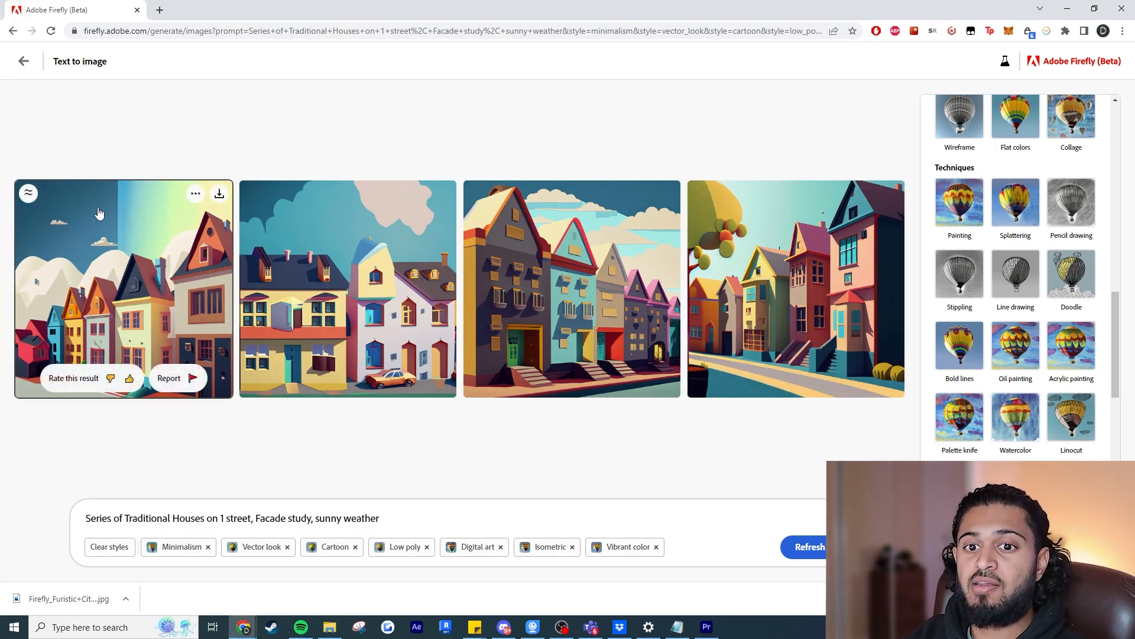
click(27, 195)
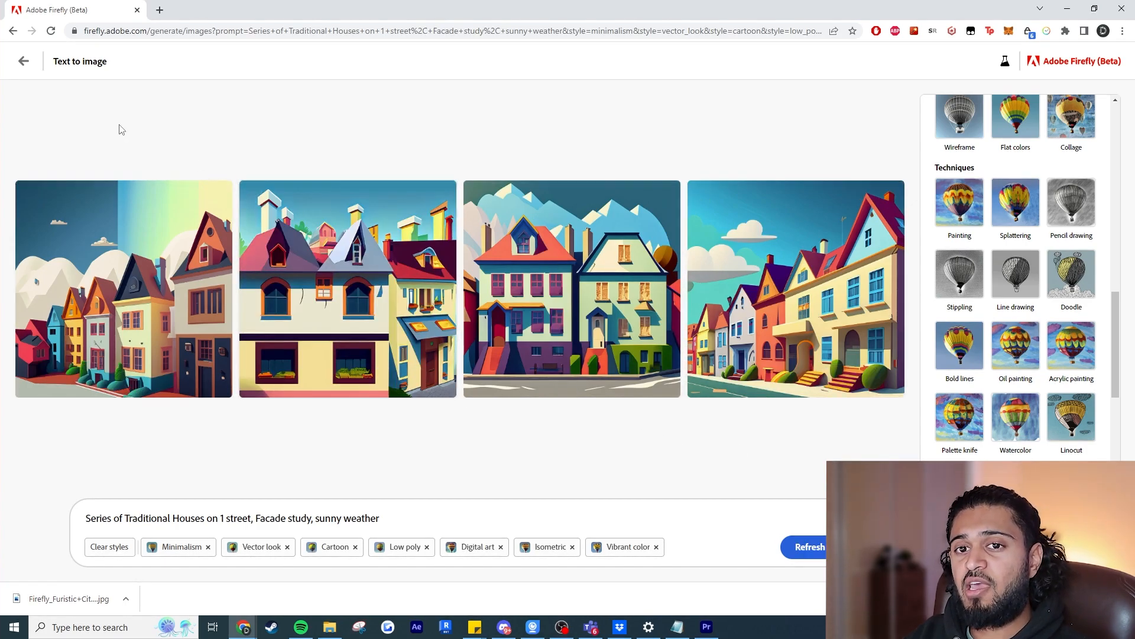
Leave Text to image for the Text effects generator and browse its sample lettering gallery.
click(24, 62)
click(662, 491)
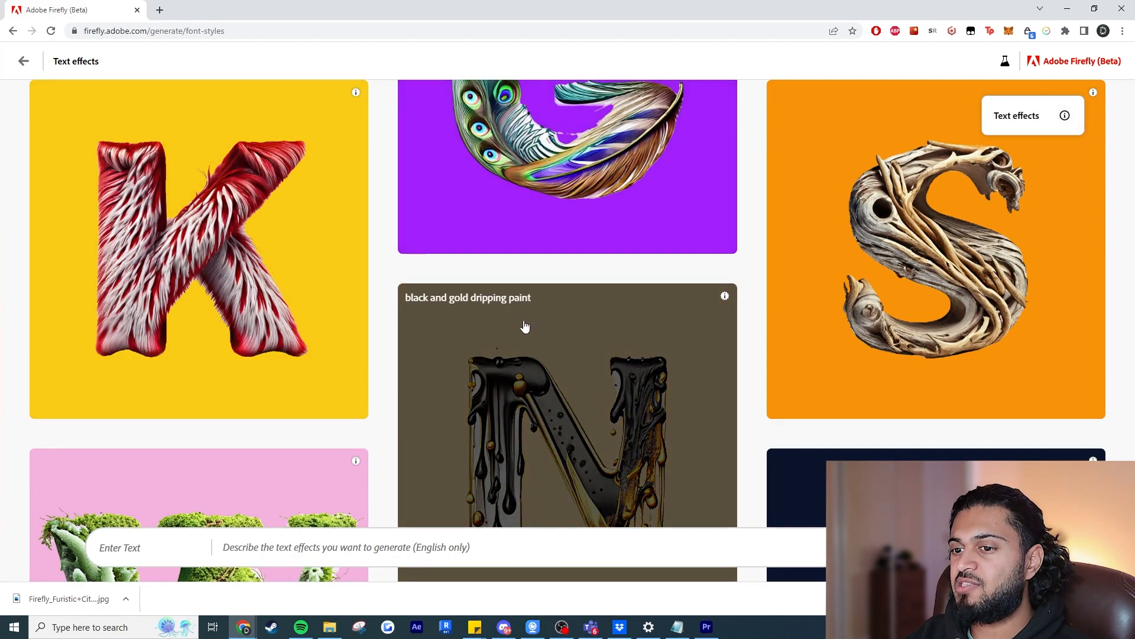
click(155, 556)
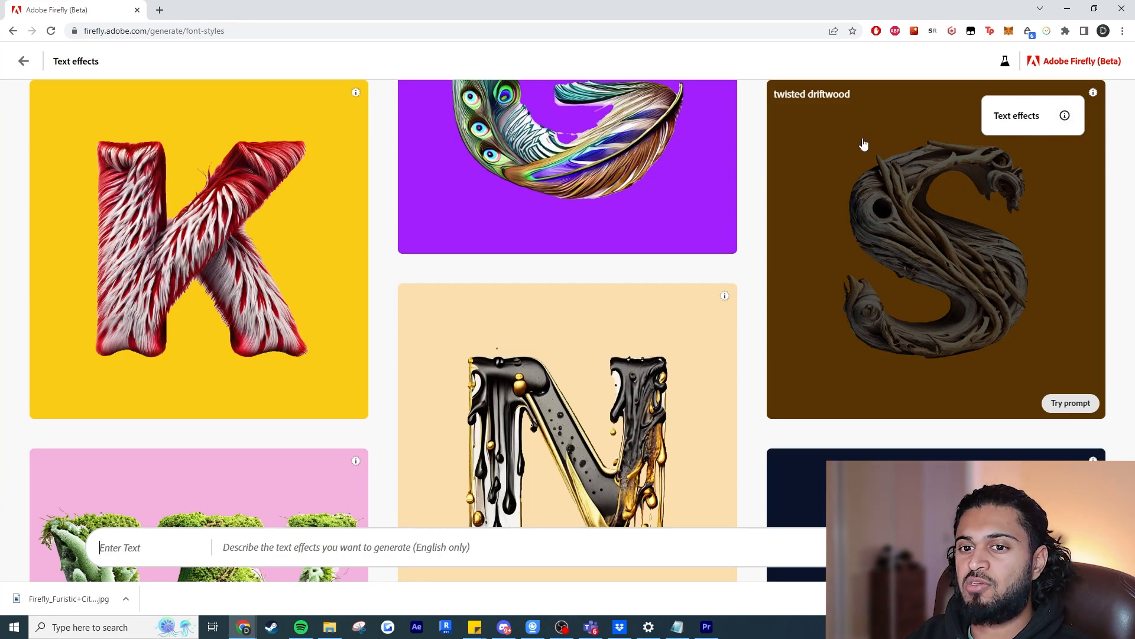
scroll(863, 144, down, 6)
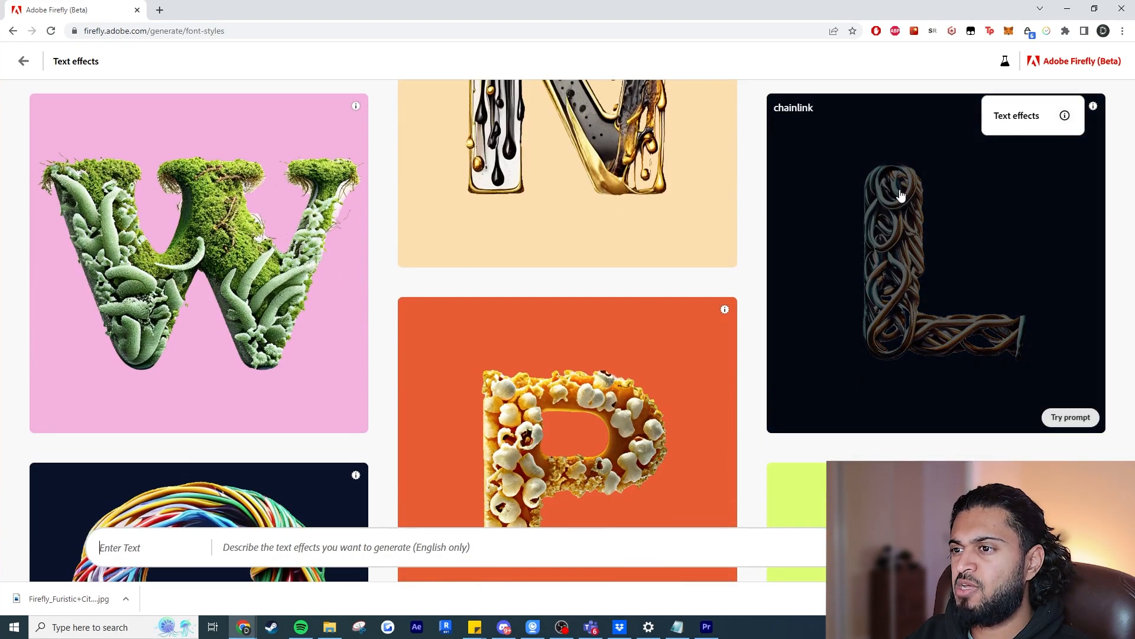
scroll(920, 271, down, 3)
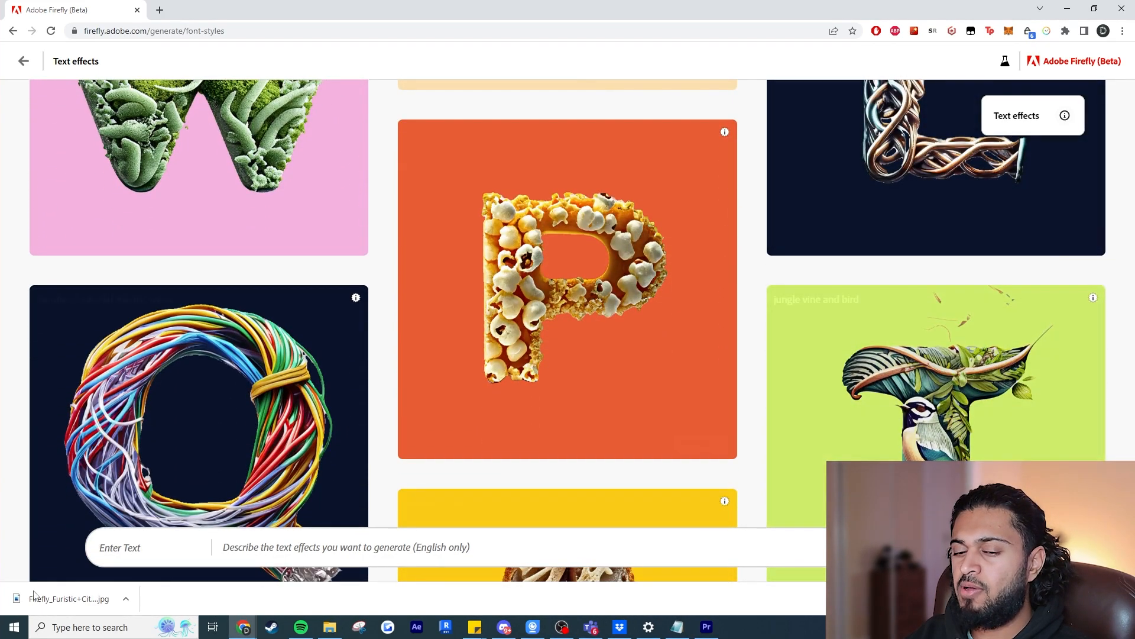
Generate a text effect for the word "Water" with the description "Clear Blue Ocean, with bubbles".
click(134, 546)
text(Water)
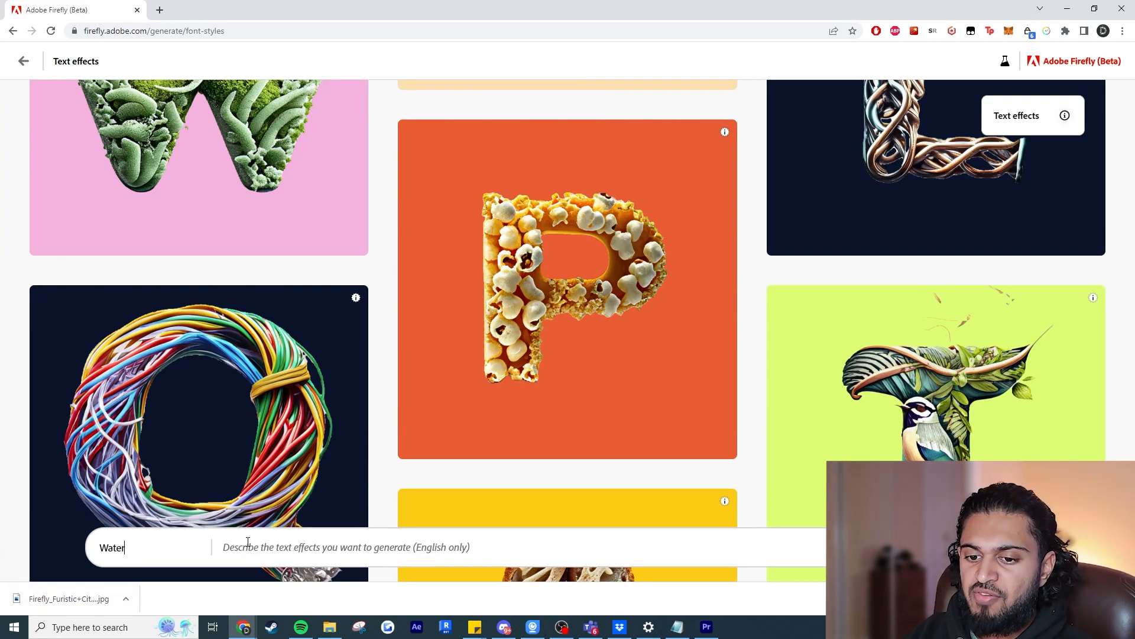
text(Clea)
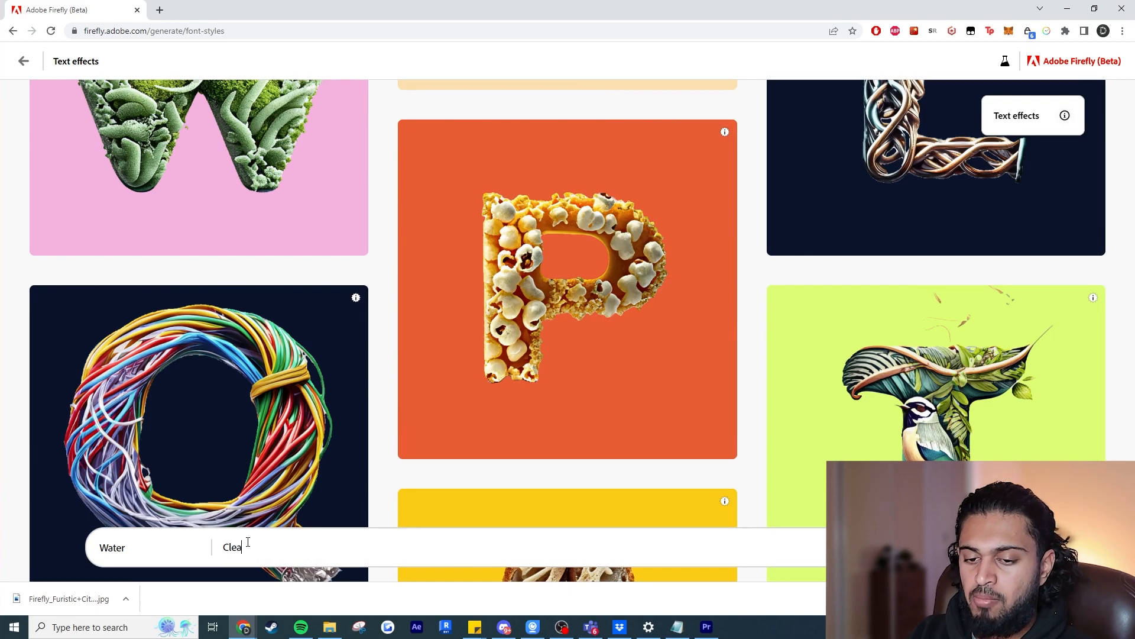
text(n Bl)
key(BackSpace)
key(BackSpace)
key(BackSpace)
key(BackSpace)
key(BackSpace)
key(BackSpace)
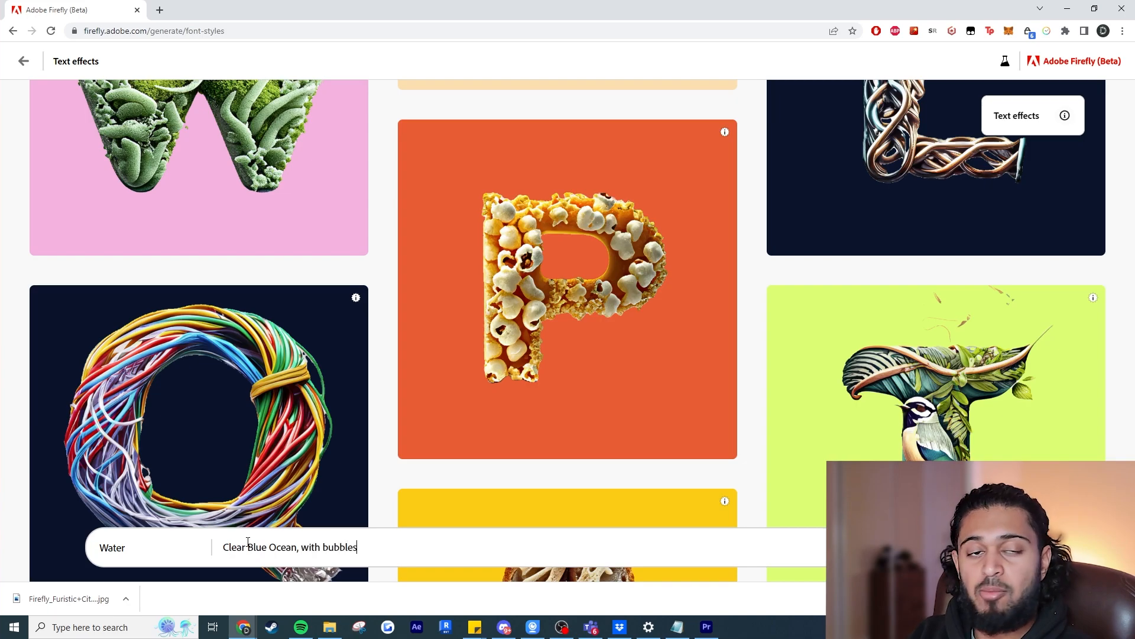
key(Return)
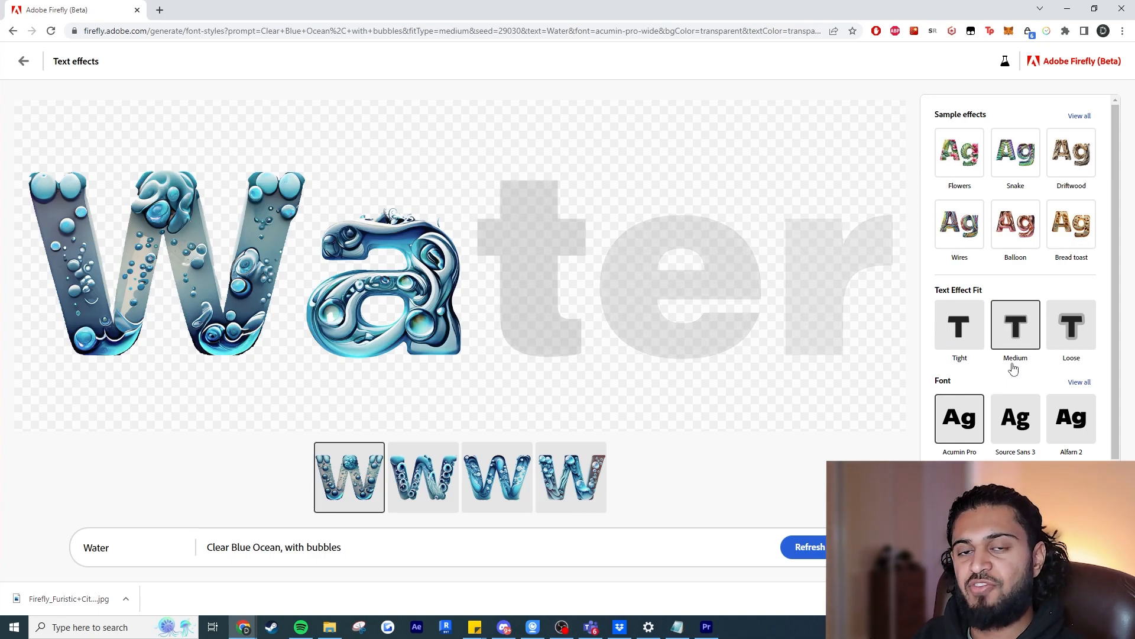
Show the second variation of the Water lettering and set the text effect fit to Loose.
scroll(993, 375, down, 2)
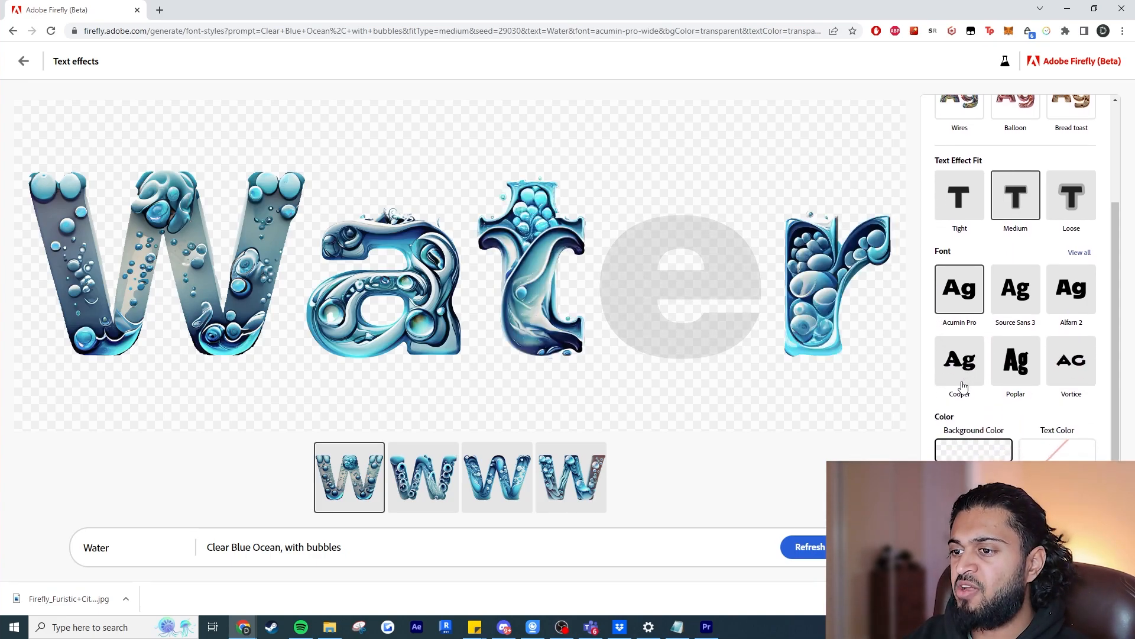
scroll(979, 451, up, 2)
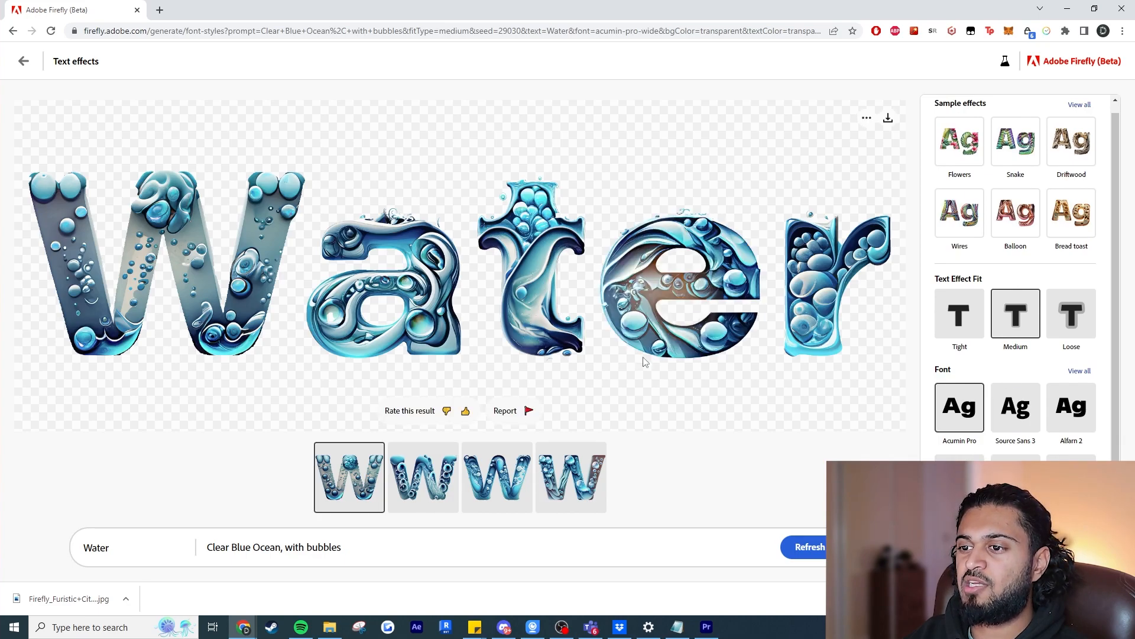
click(424, 478)
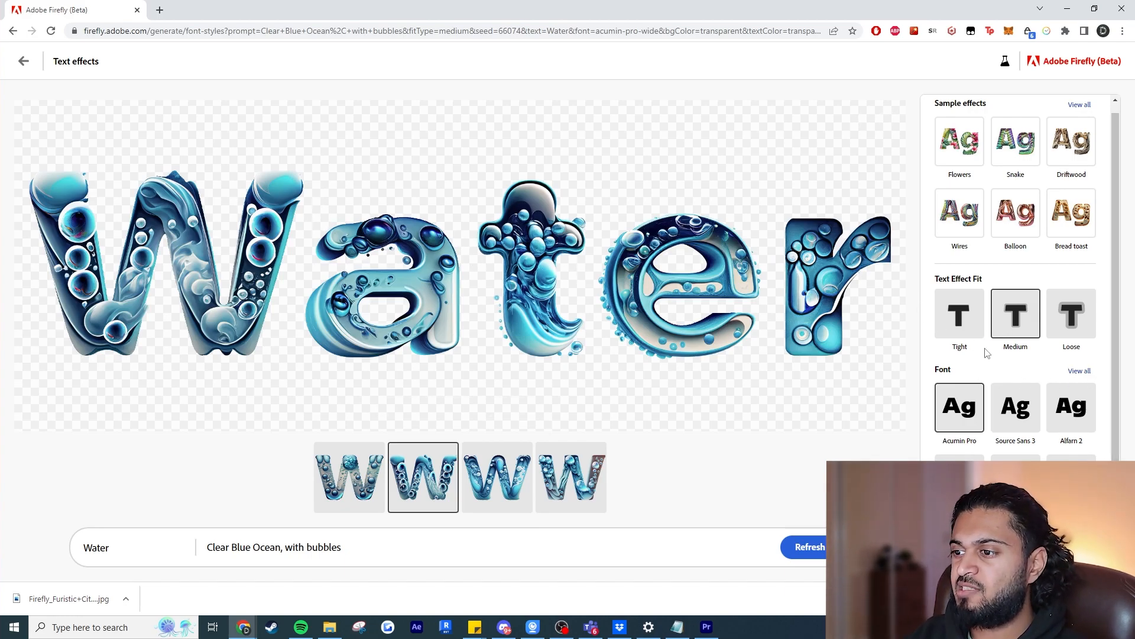
click(1072, 323)
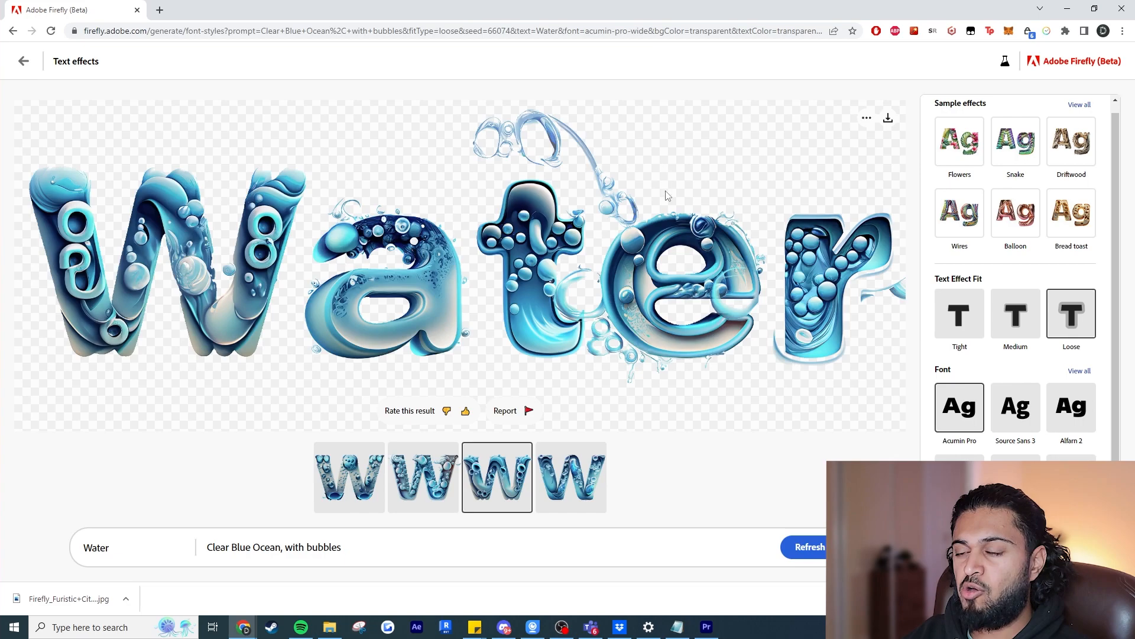
Try "Cloud" as the text with the same effect, and replace it with "Architecture".
double_click(124, 543)
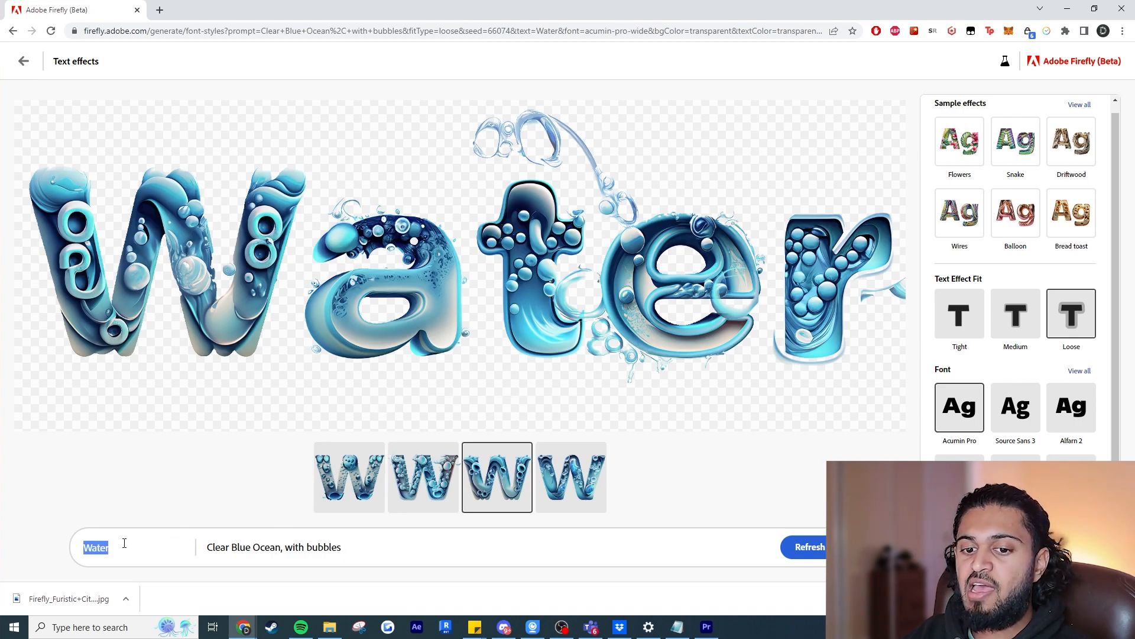
text(Cloud)
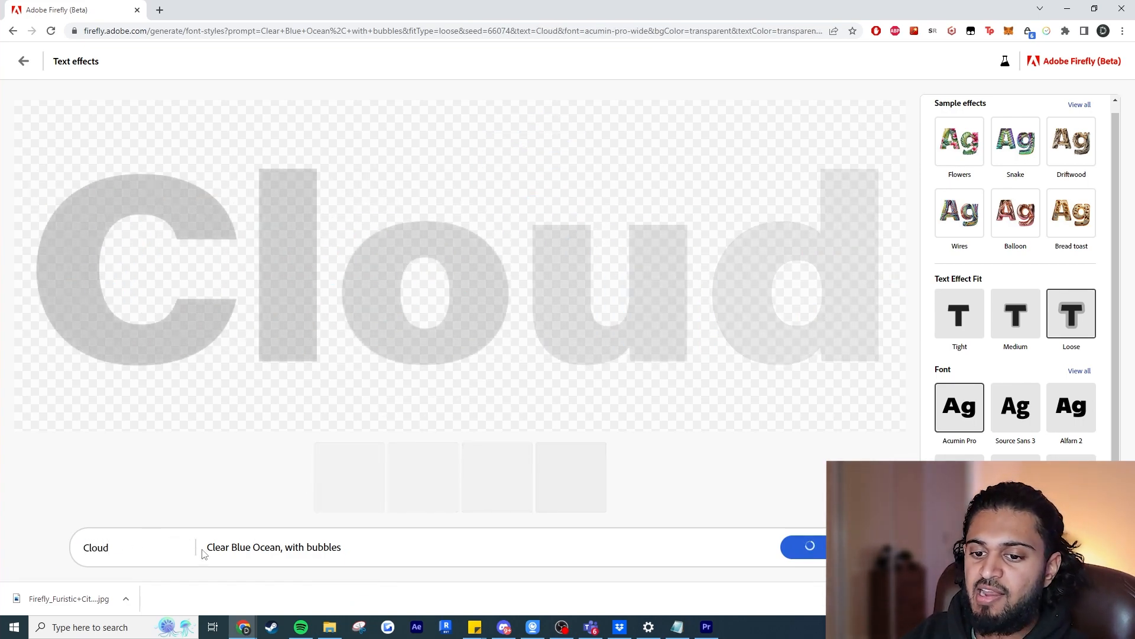
double_click(93, 549)
text(Archite)
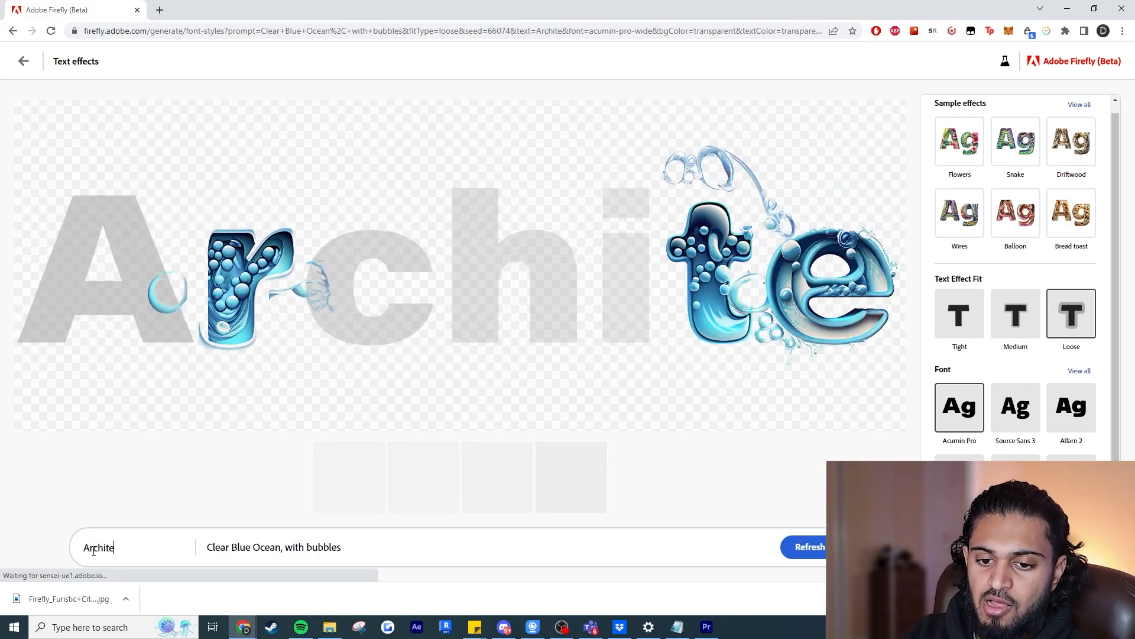
text(cture)
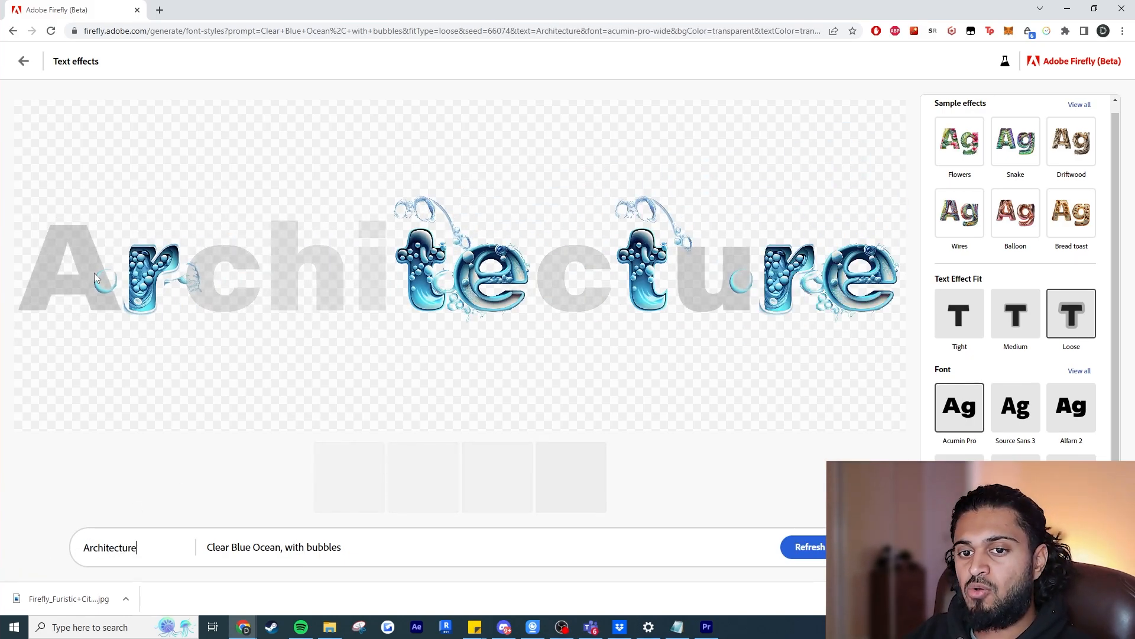
Replace the effect description with "Architectural facades, sunny weather, cityscape modern".
triple_click(261, 547)
text(Arc)
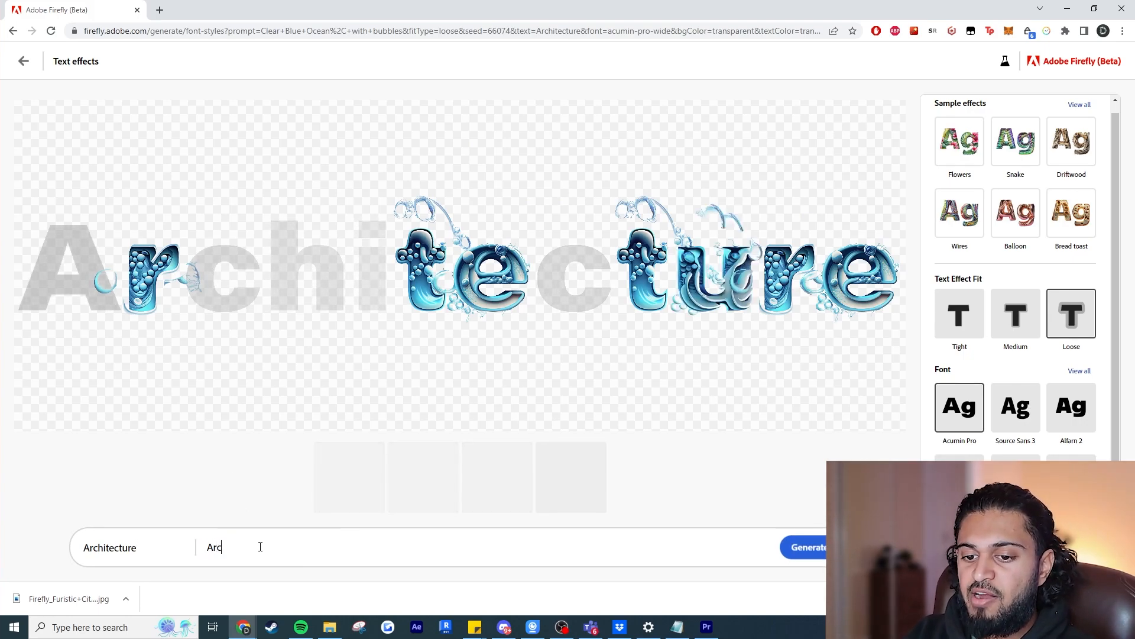
text(hitectural facades)
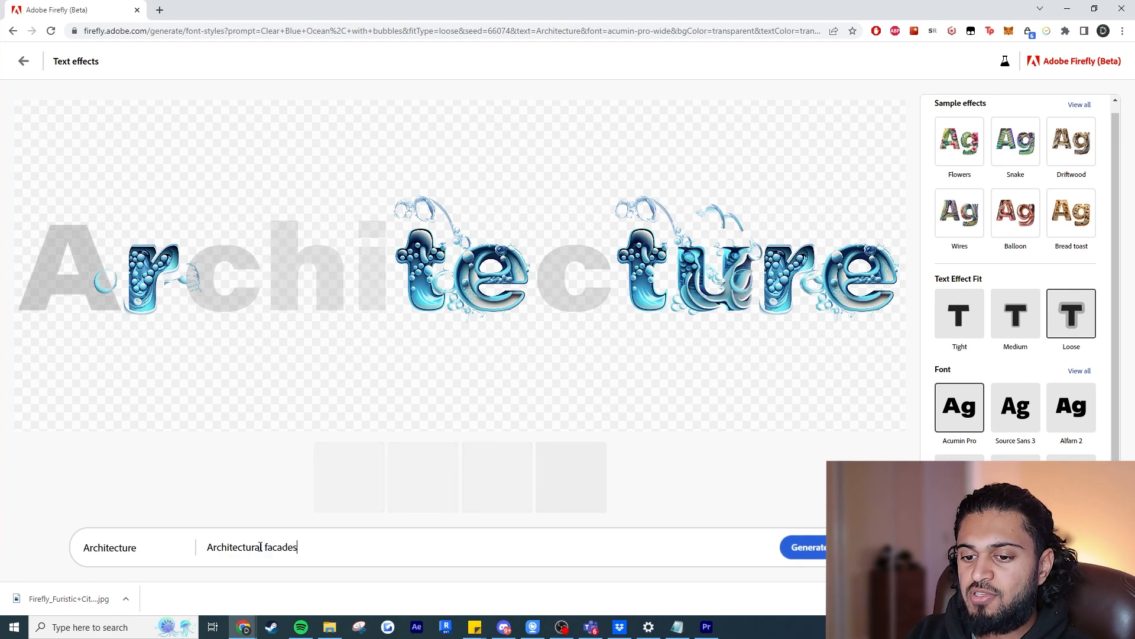
text(, sunny weather)
text(, blue)
key(BackSpace)
key(BackSpace)
key(BackSpace)
key(BackSpace)
text(city)
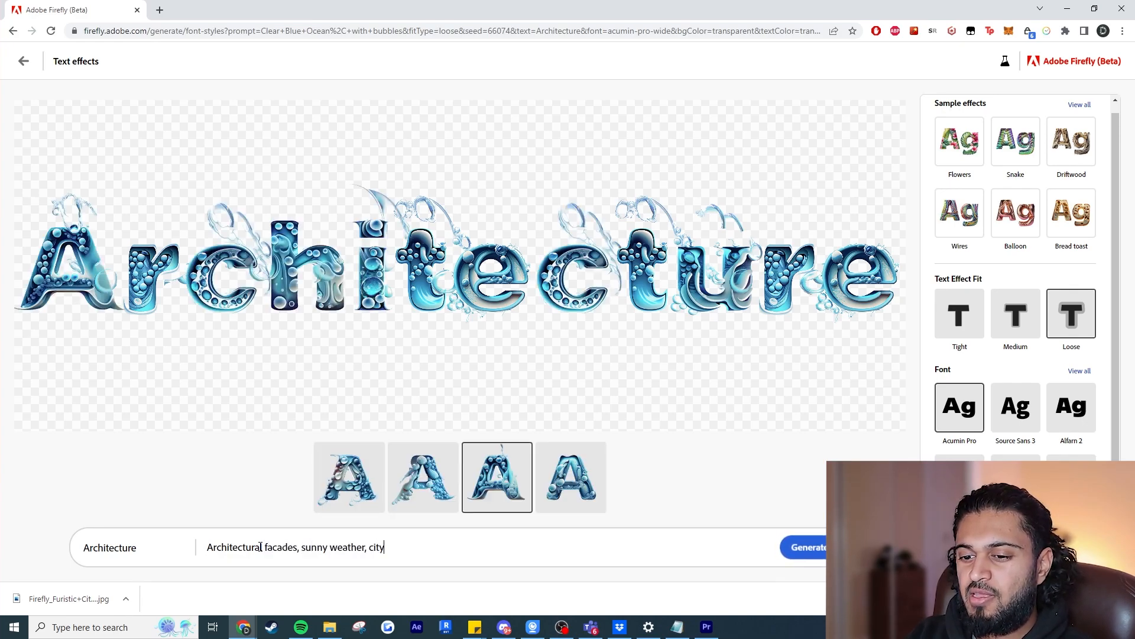
text(scape)
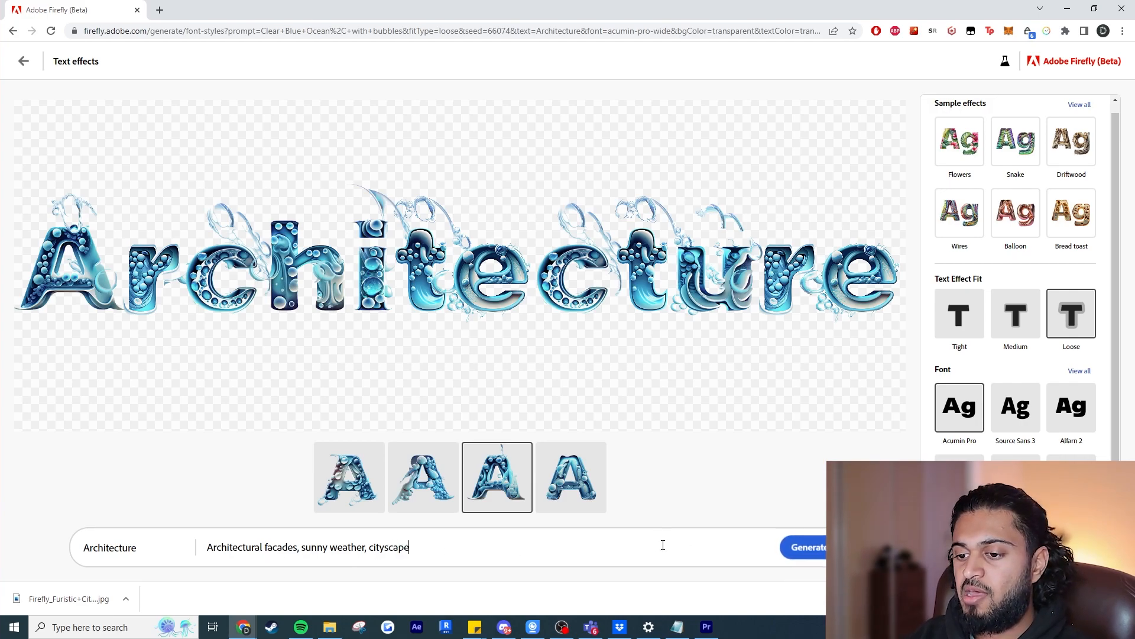
text( modern)
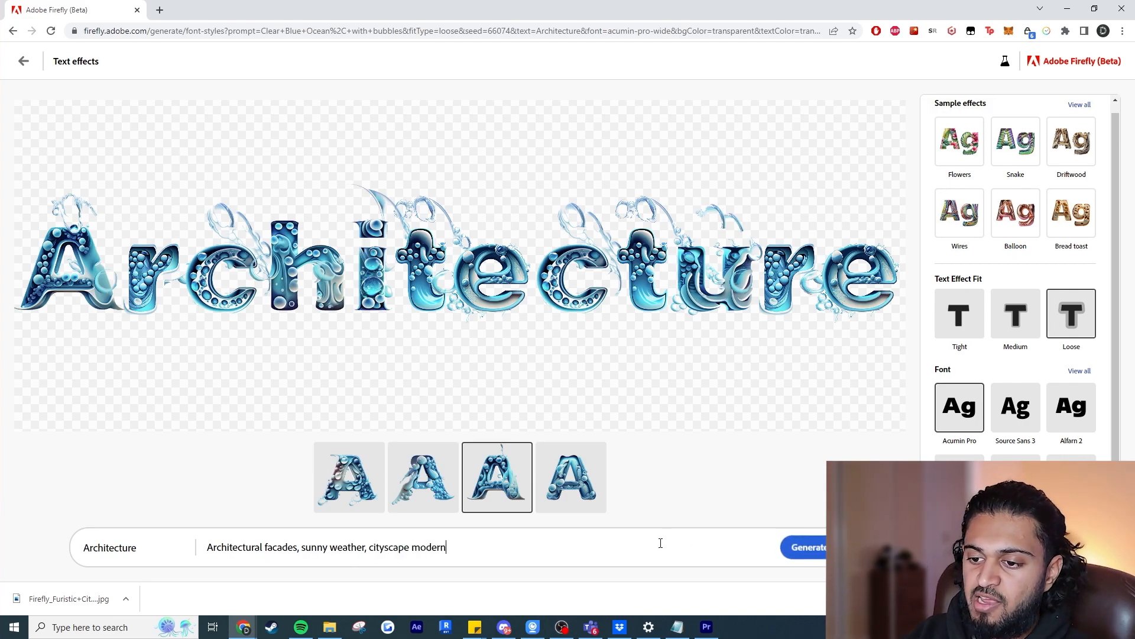
Generate the Architecture lettering with the new description and set the text effect fit to Tight.
click(792, 547)
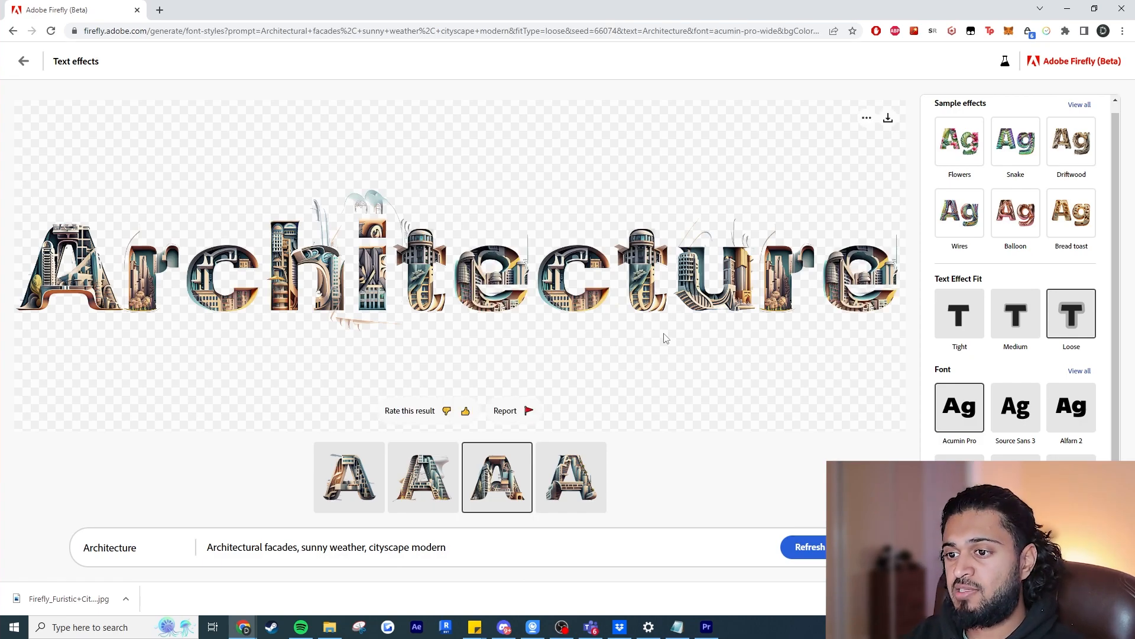
click(973, 328)
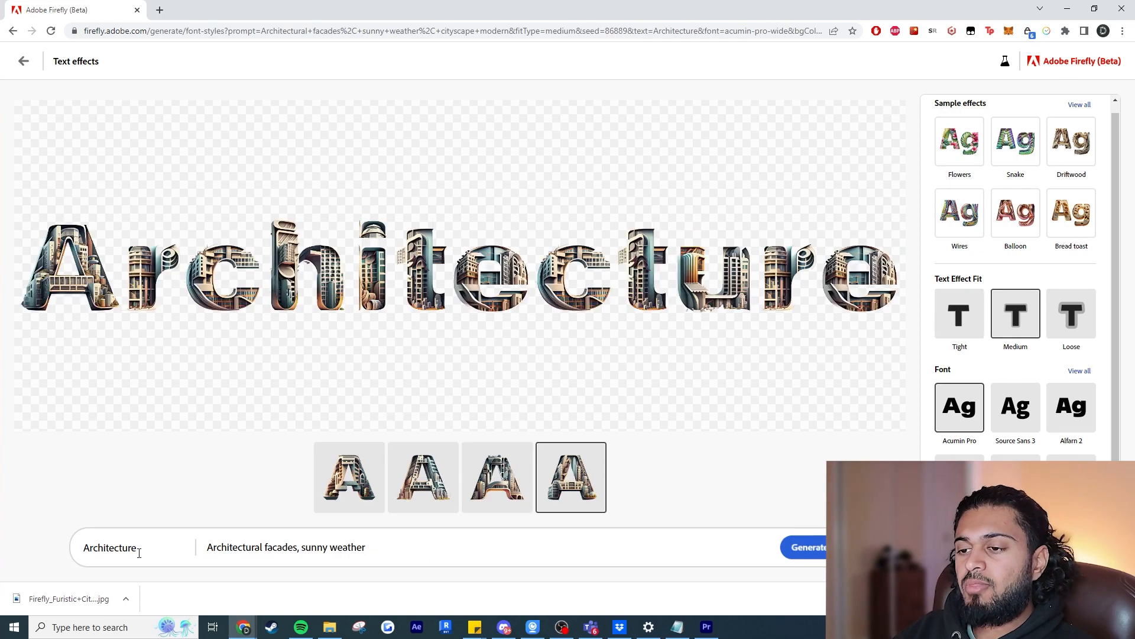
Replace the text with "DESERT" and generate it with the effect description "sAND, Dune, Animal bones, sun".
double_click(139, 548)
text(DESERT)
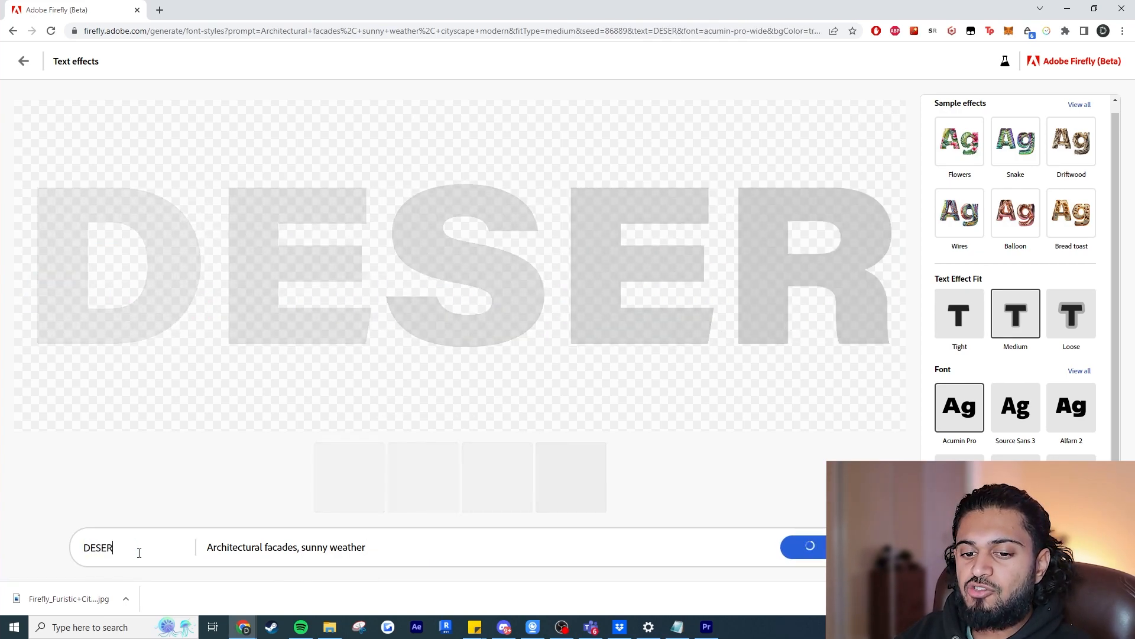
triple_click(259, 543)
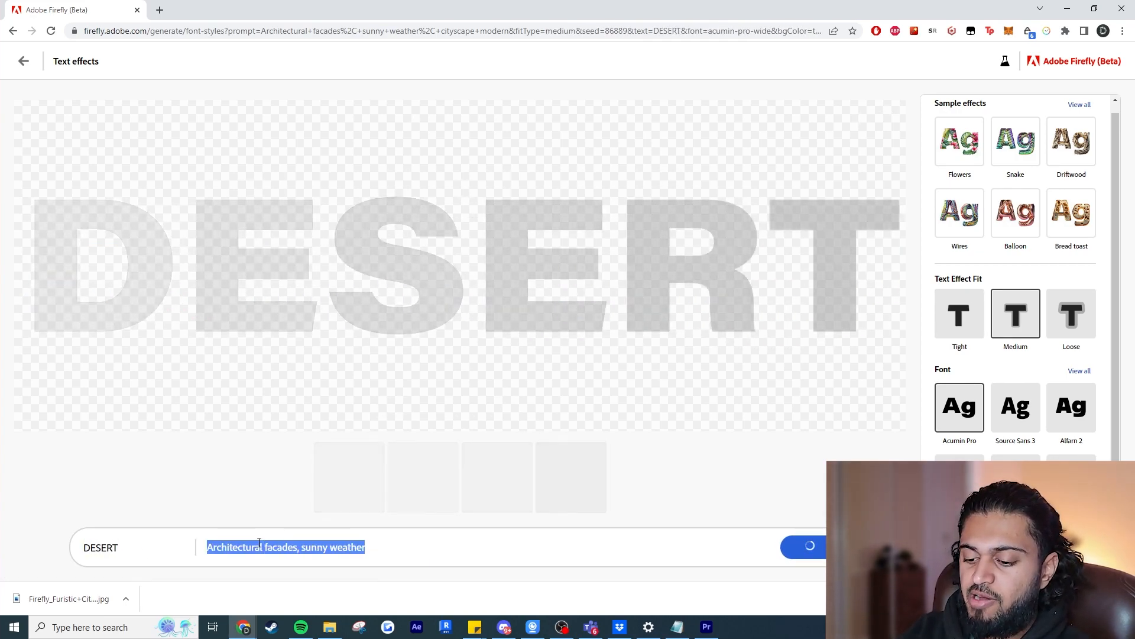
text(sAND)
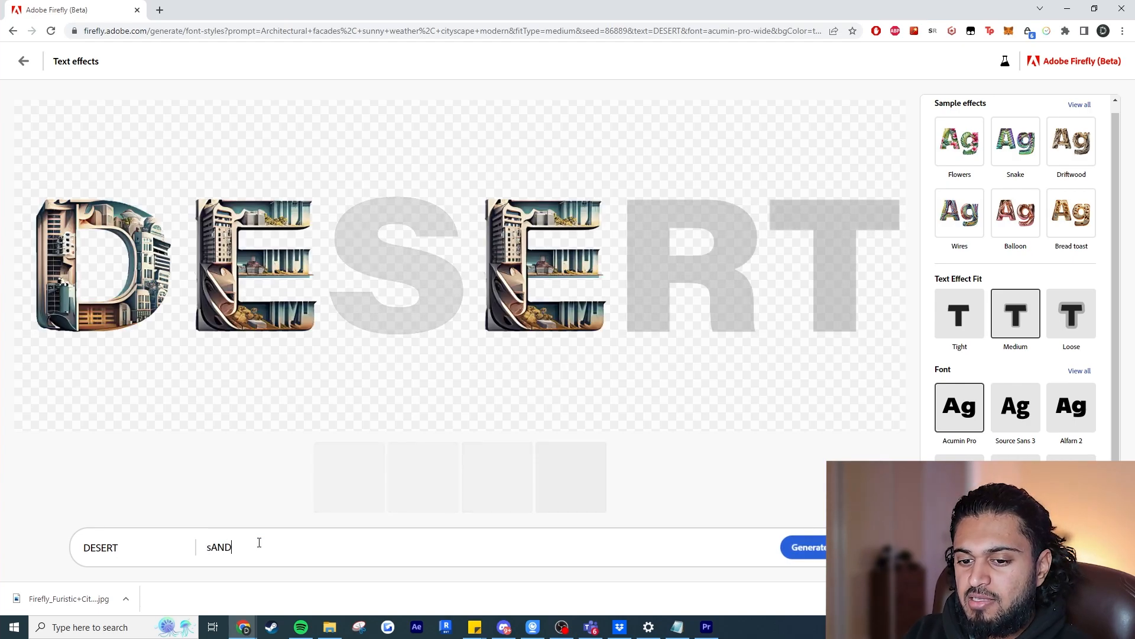
text(, Dune,)
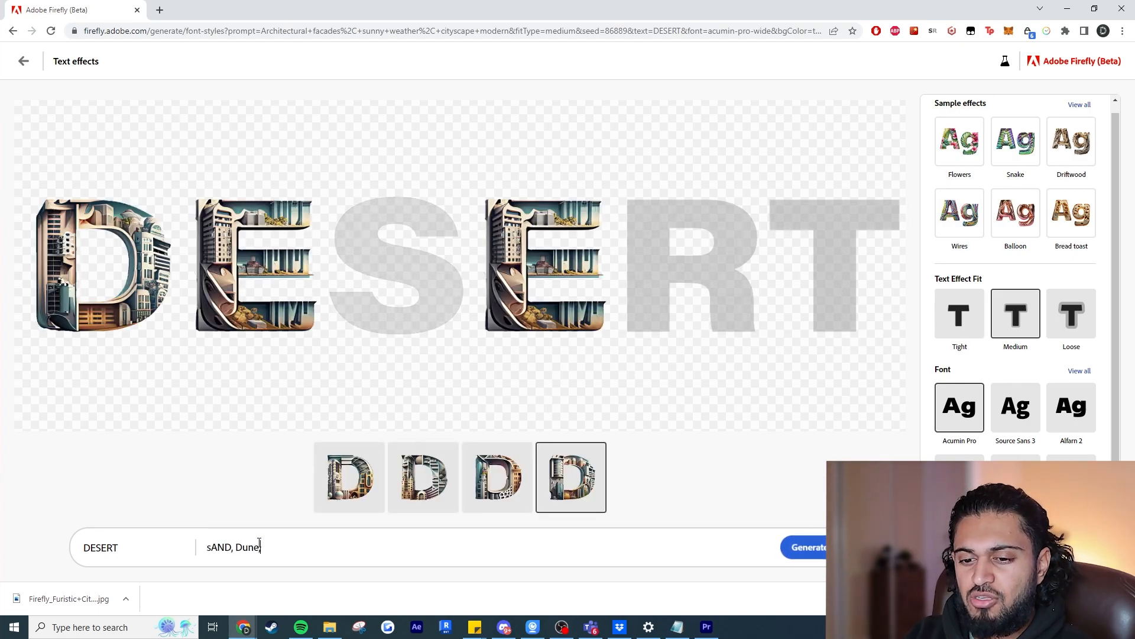
text( Animal bones, sun)
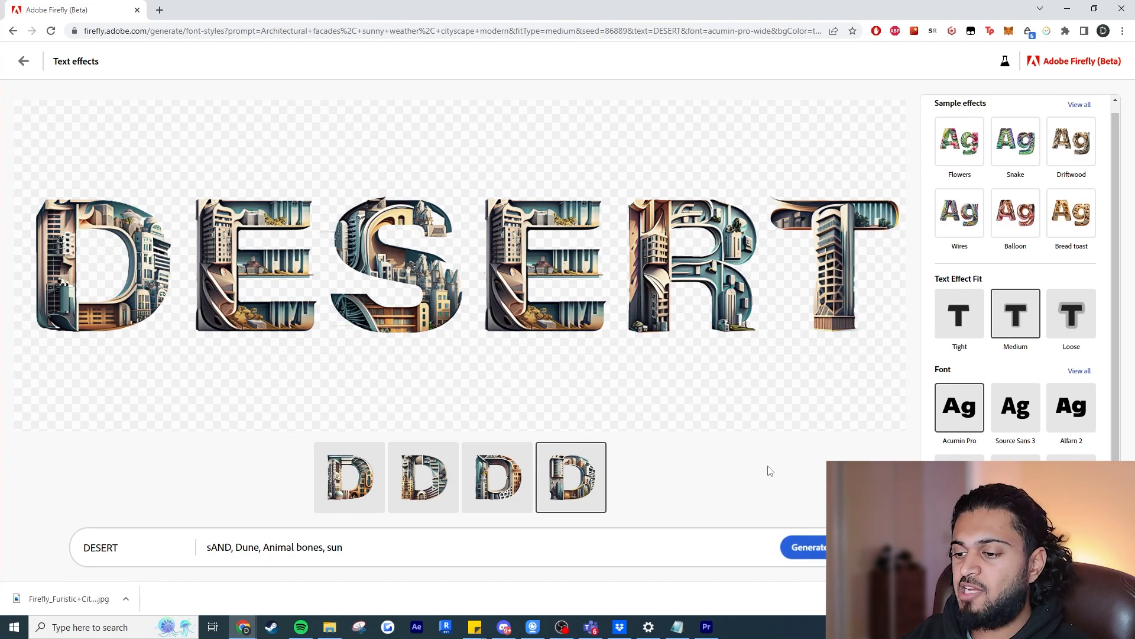
click(813, 547)
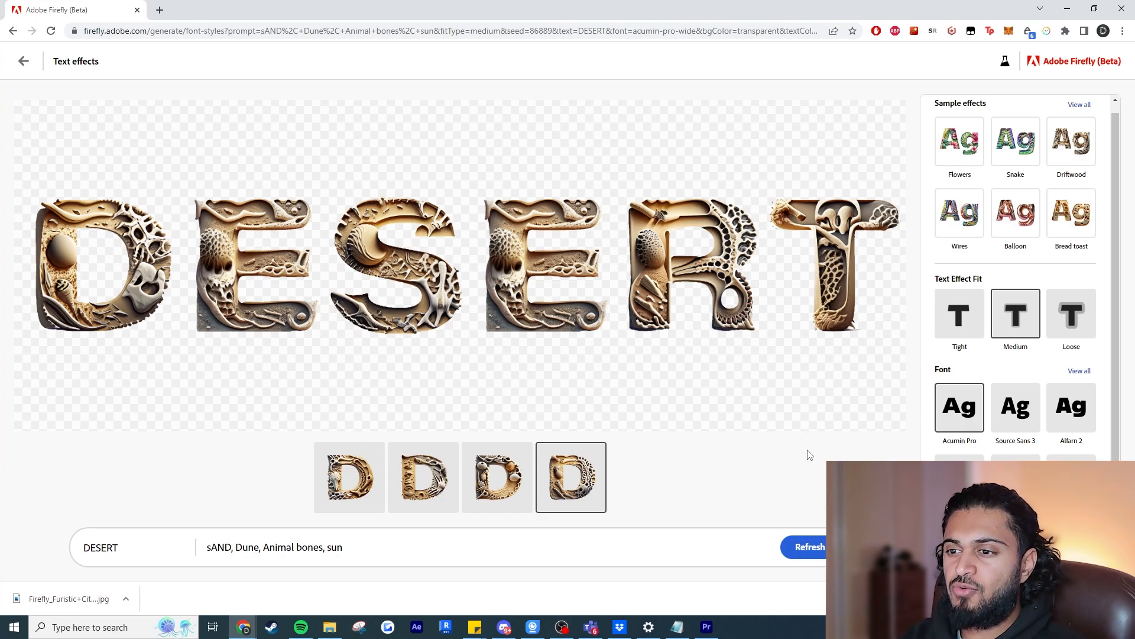
View the full font selection for the DESERT lettering and return to the effect settings.
scroll(1059, 278, down, 2)
click(1077, 254)
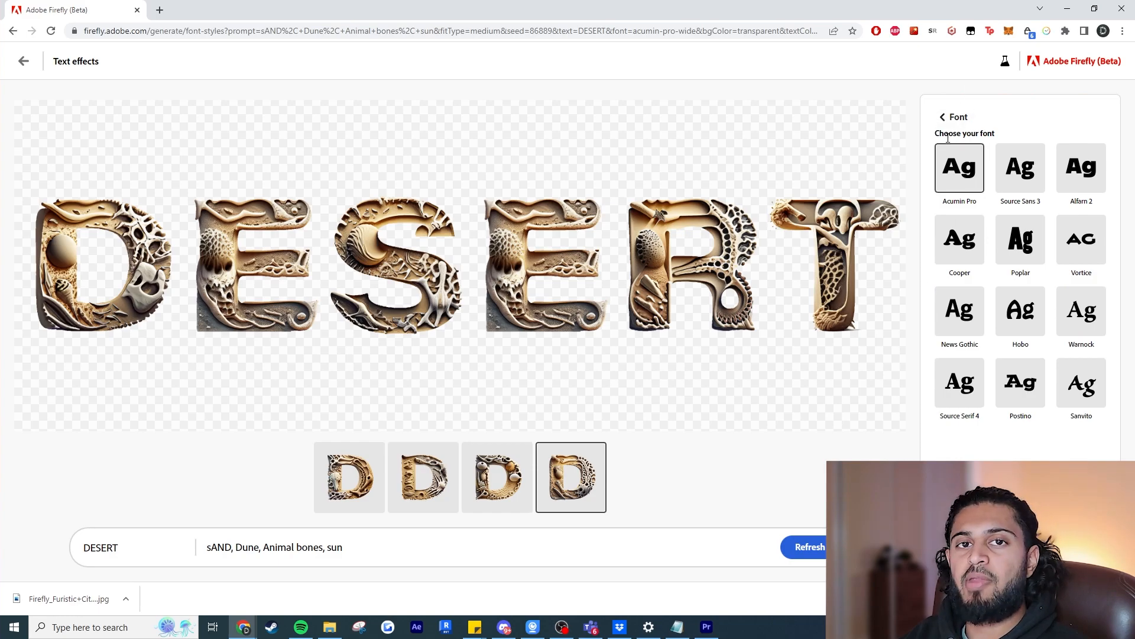
click(954, 117)
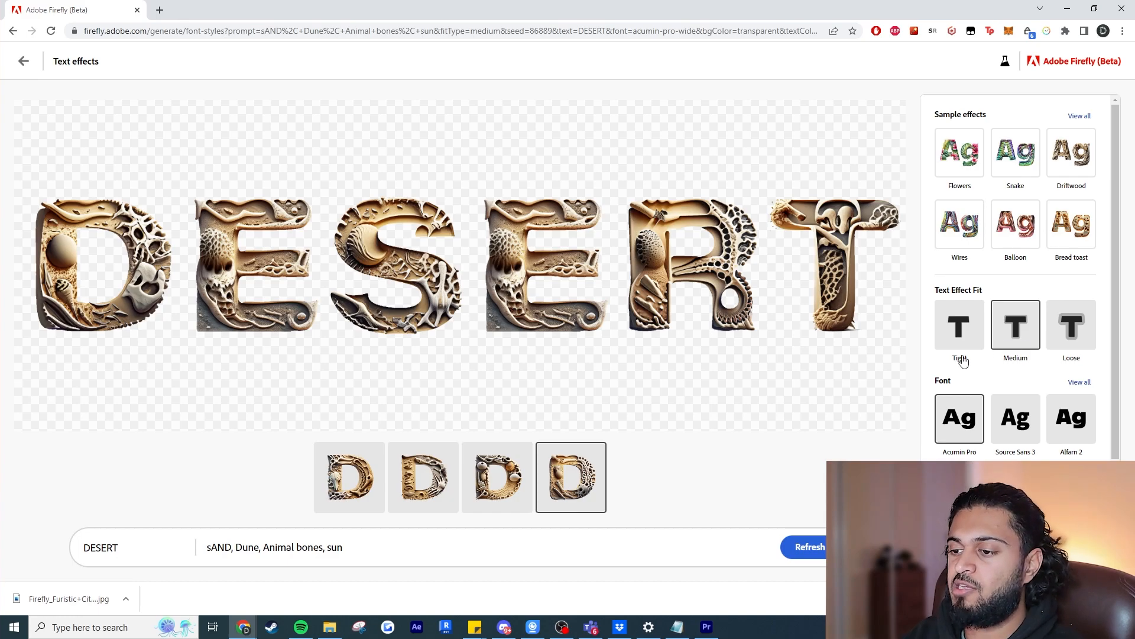
Try a yellow background behind the DESERT lettering and set the background color to white.
scroll(963, 361, down, 2)
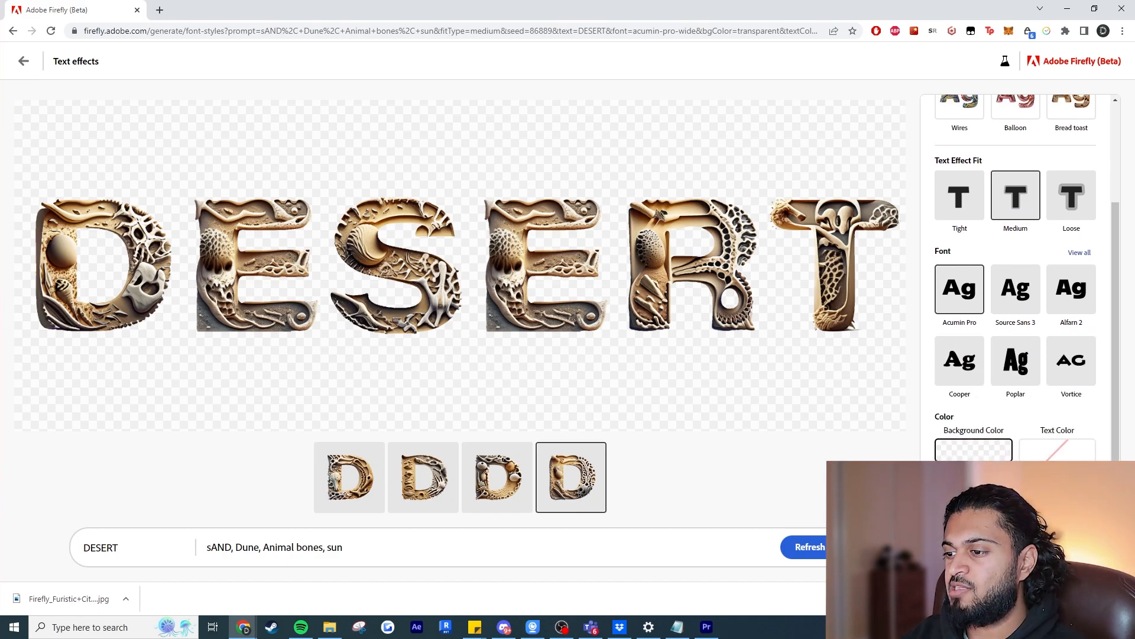
click(1015, 502)
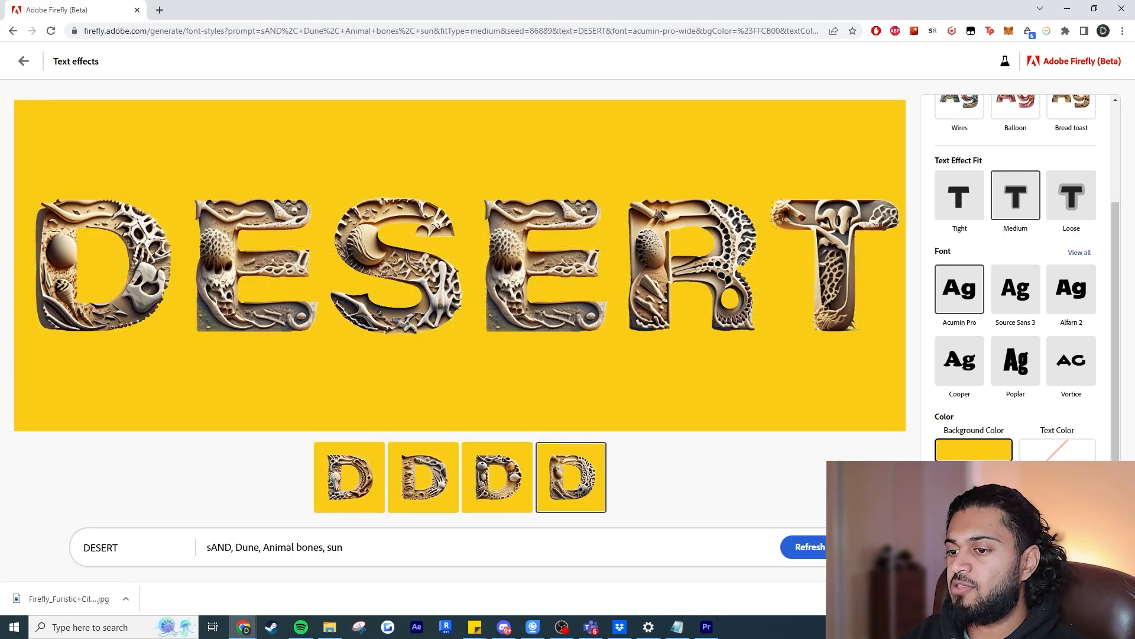
click(975, 502)
Replace the text with "Desserts" and generate it with the effect description "Icecream, Cakes, Sundae, Spoon".
double_click(112, 547)
text(Desserts)
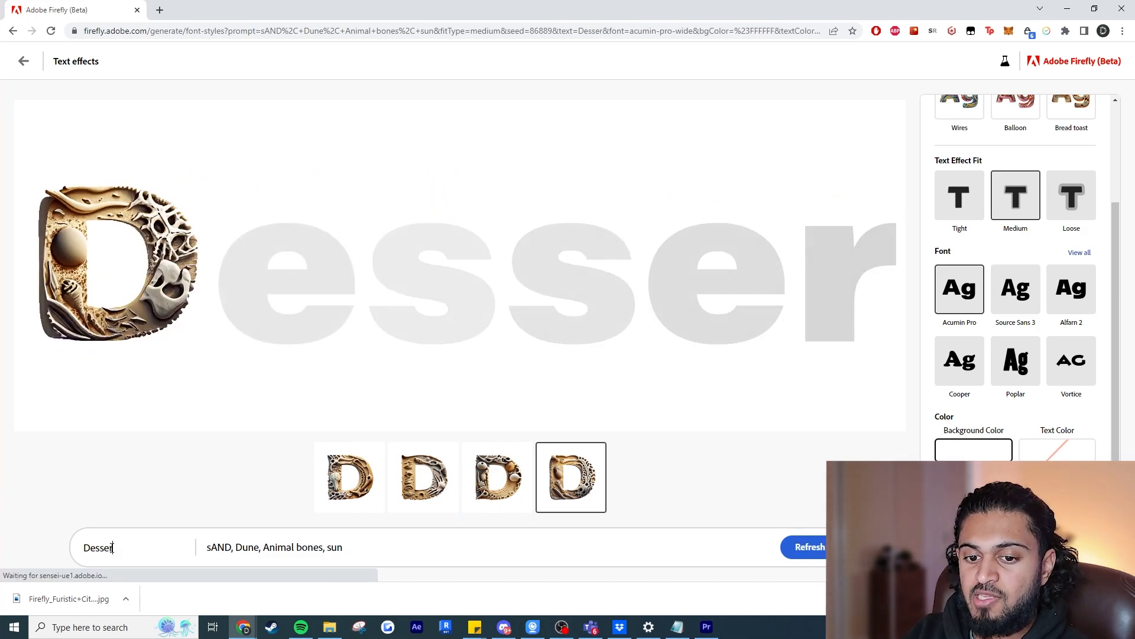
triple_click(239, 539)
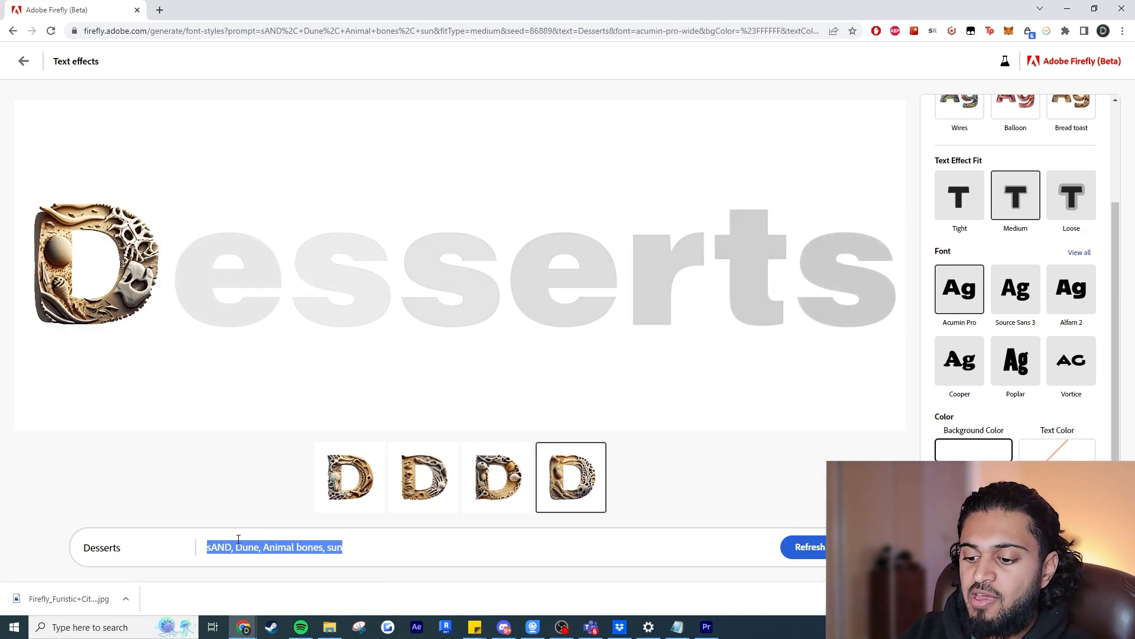
text(Icecream, Cakes, Sundae, Spoon)
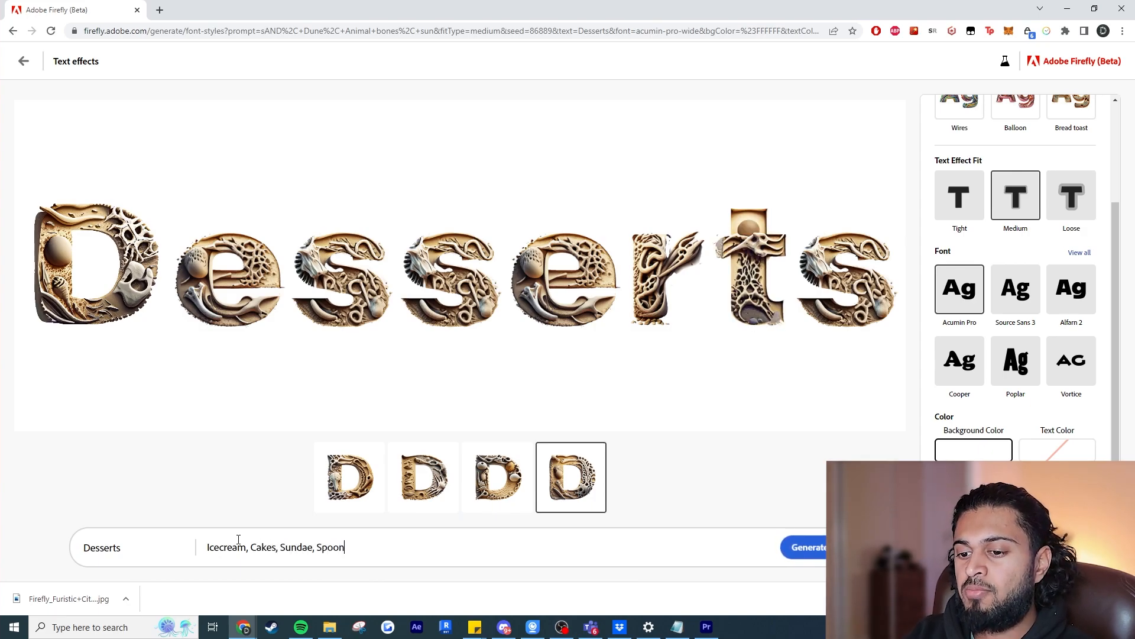
click(826, 547)
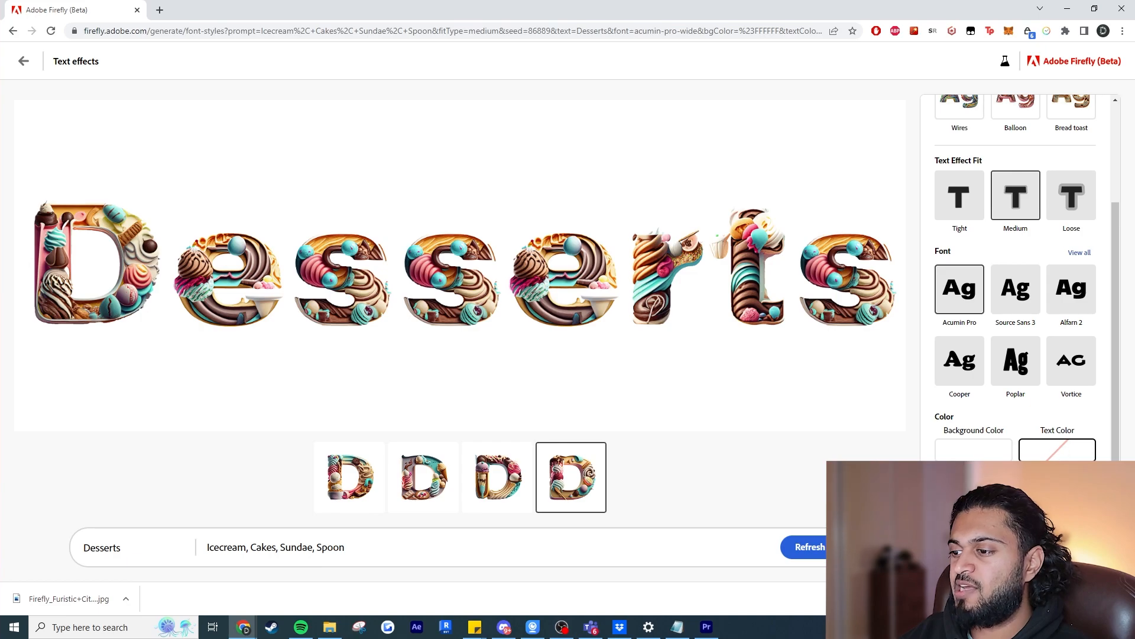
Set the Desserts lettering's text color to blue and its text effect fit to Loose, and leave the text effects.
click(1035, 497)
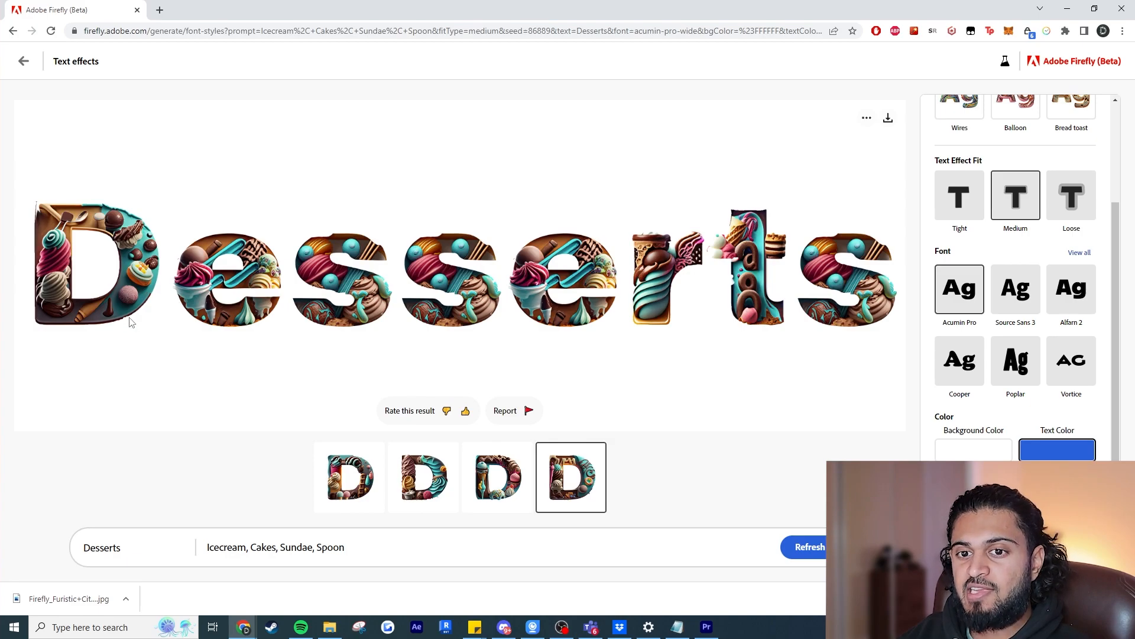
click(1060, 222)
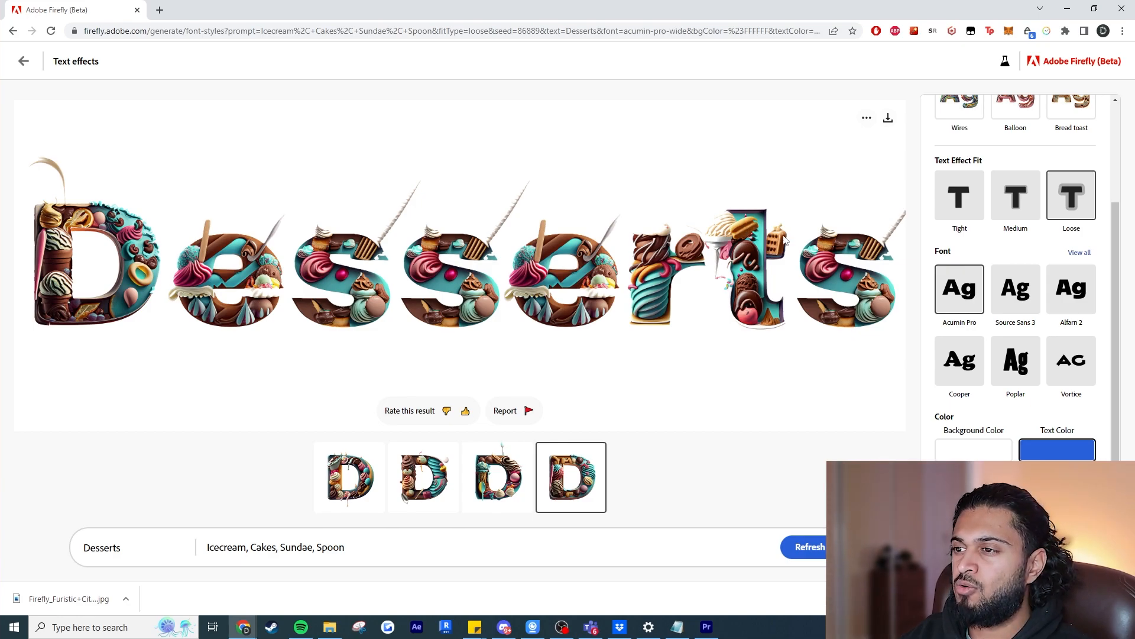
click(22, 63)
click(23, 61)
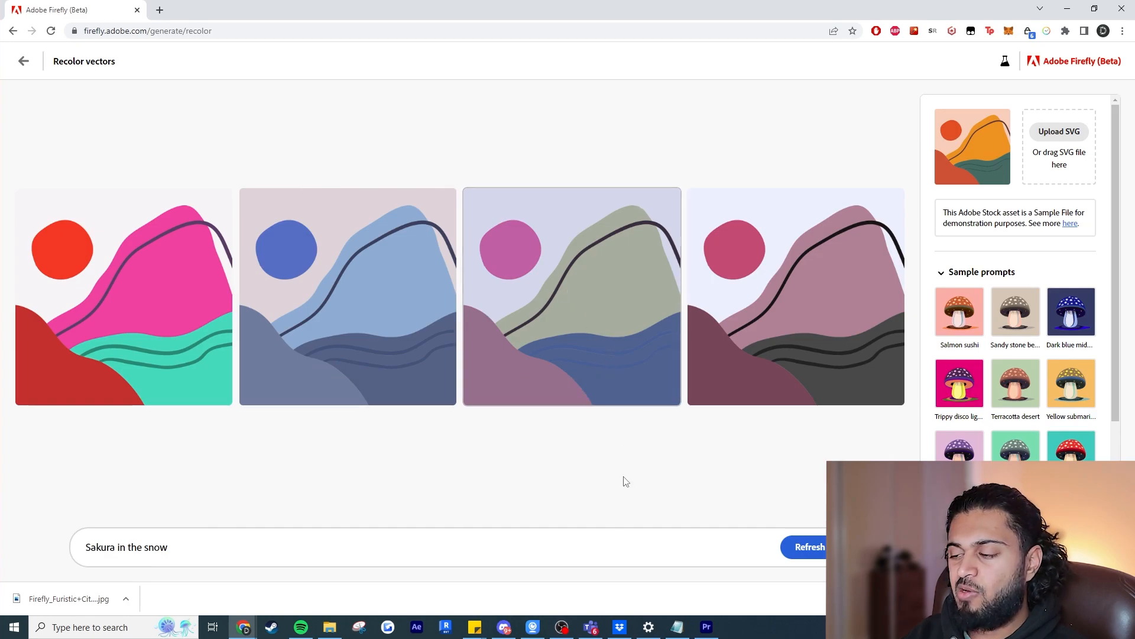
Recolor the landscape vector with the Terracotta desert, Yellow submarine and Faded emerald city sample prompts in turn.
click(1005, 391)
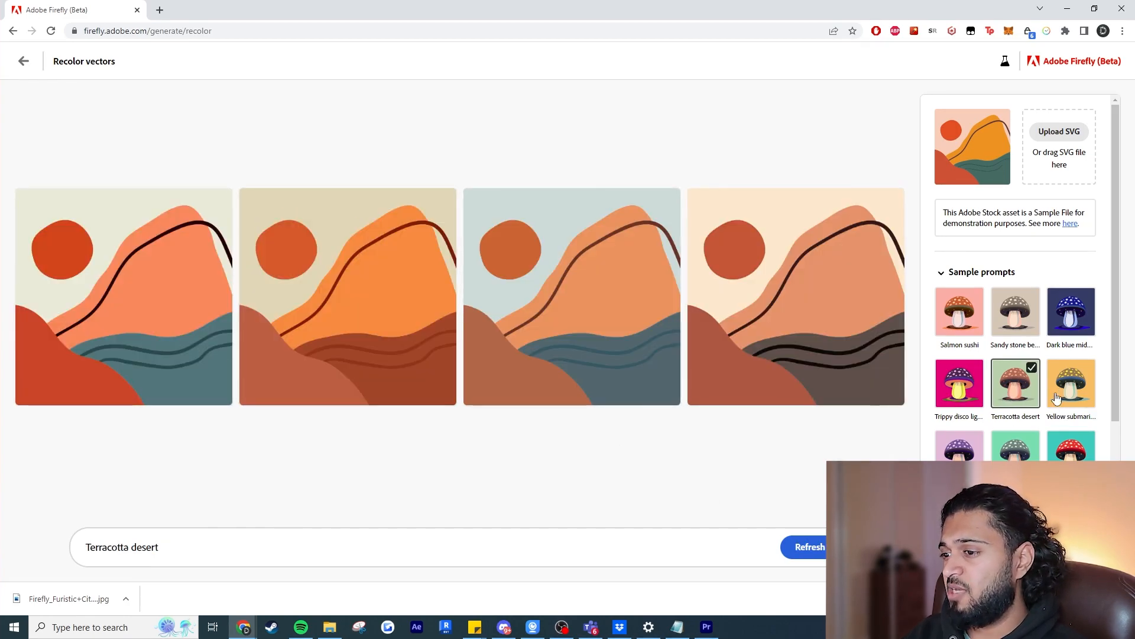
click(1069, 395)
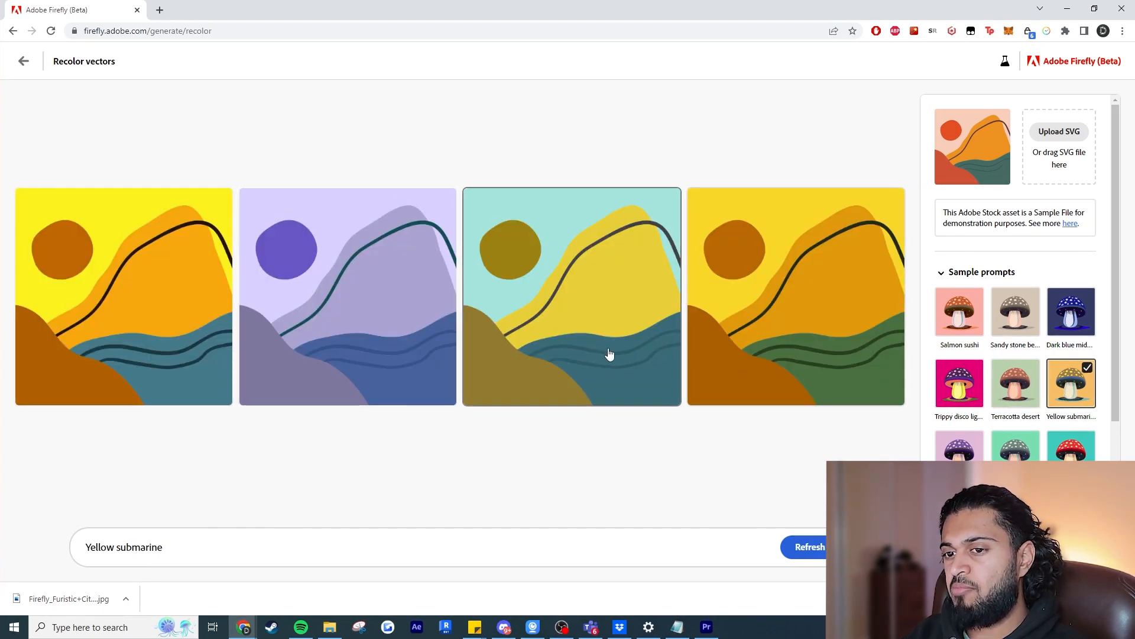
click(1016, 448)
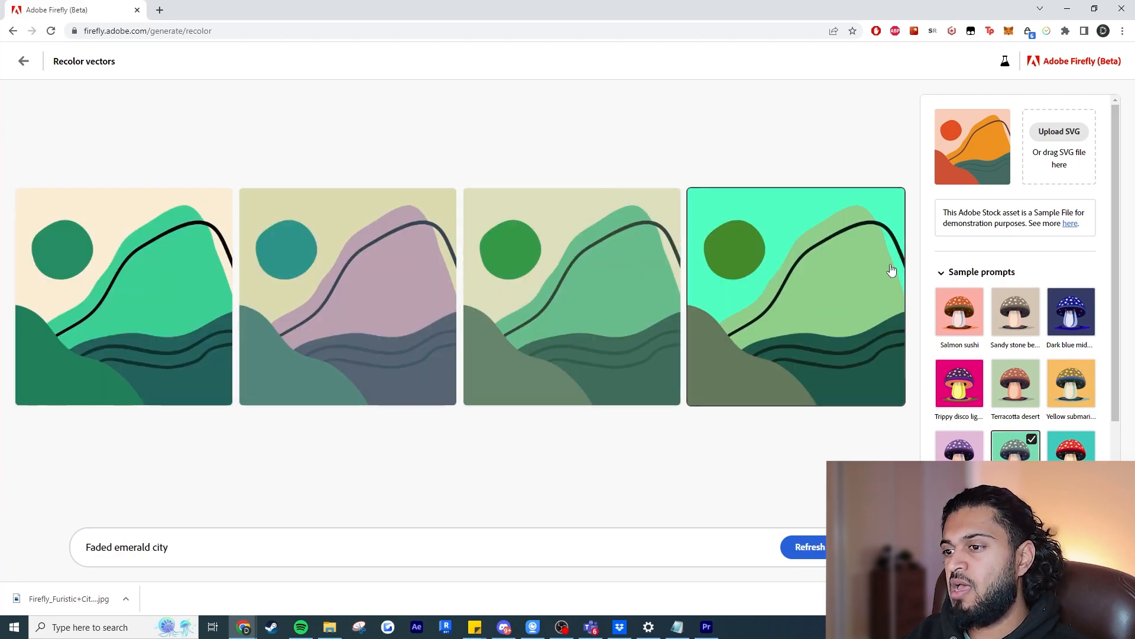
Recolor the landscape vector using the Split complementary harmony and the Lavender storm sample prompt, with green added as a color.
scroll(1038, 414, down, 2)
click(1037, 446)
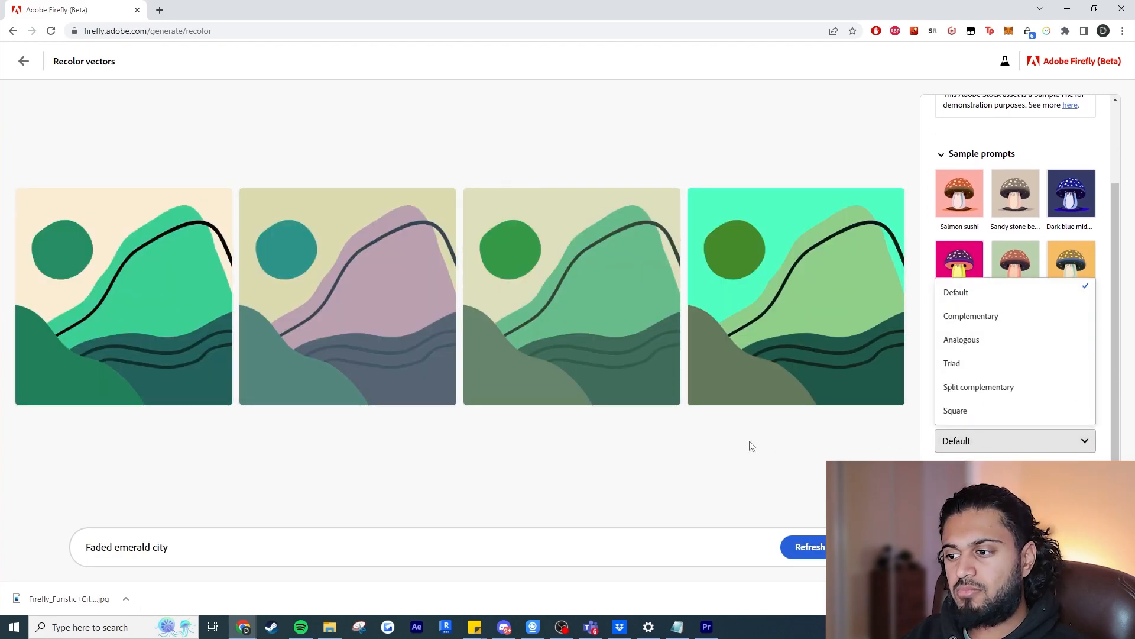
click(995, 440)
click(1000, 441)
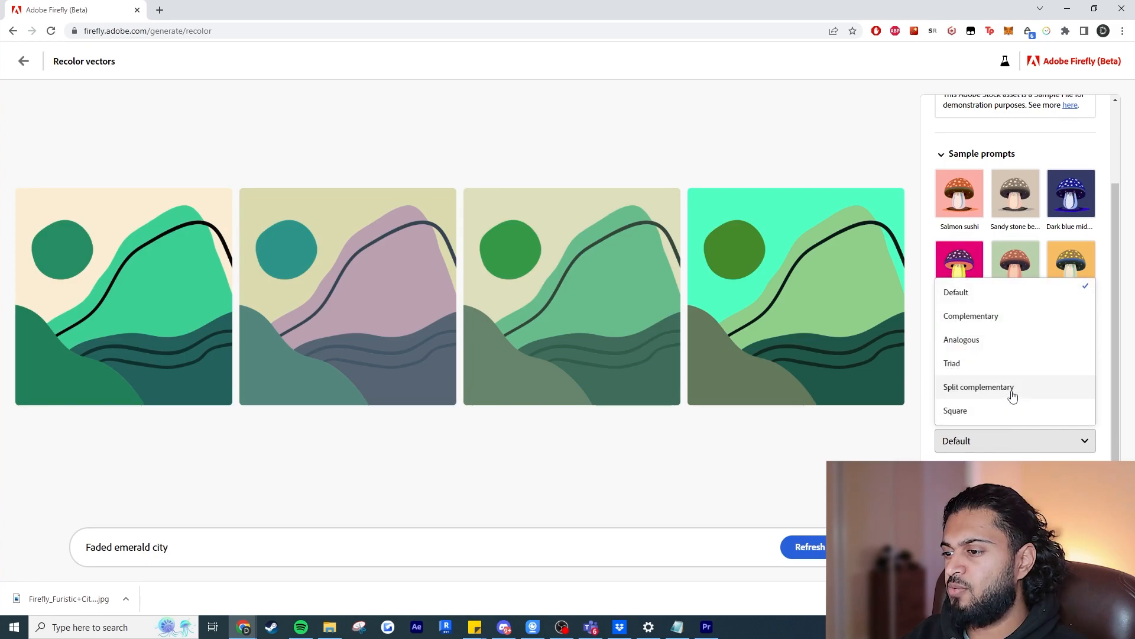
click(1012, 394)
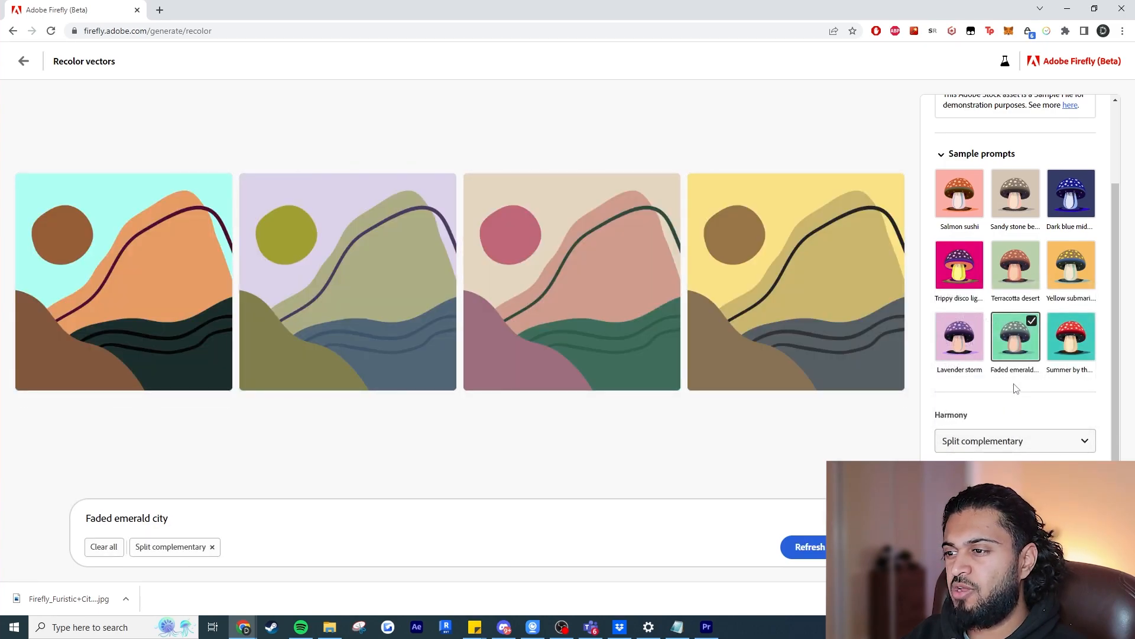
click(959, 336)
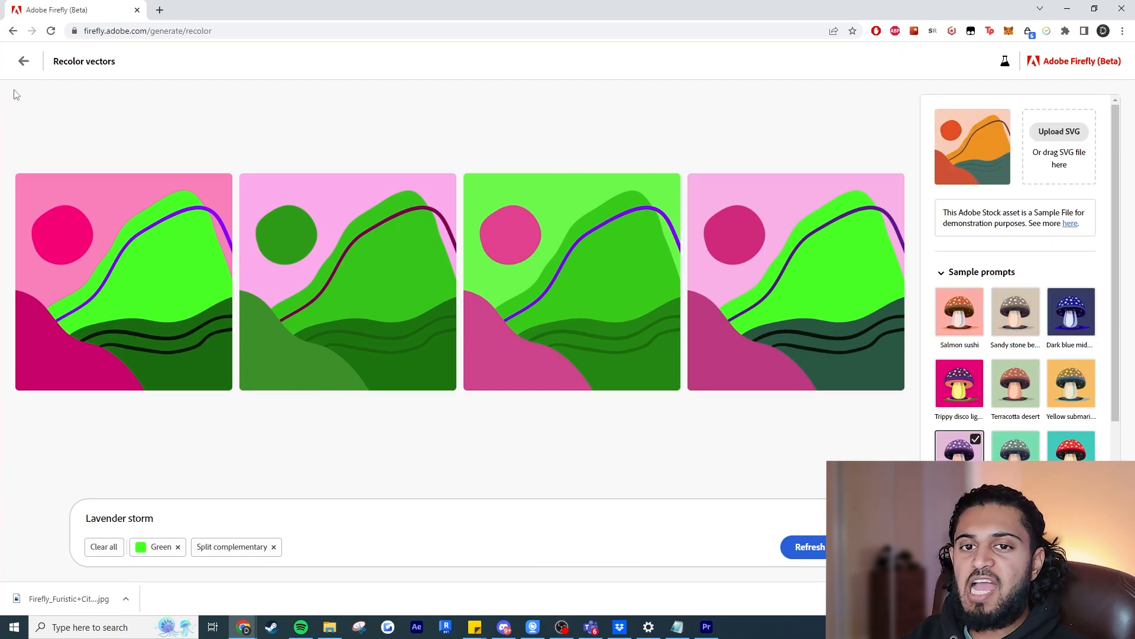
Switch to the potted plant sample artwork and generate its color variations with the prompt "Soft pastels".
click(28, 62)
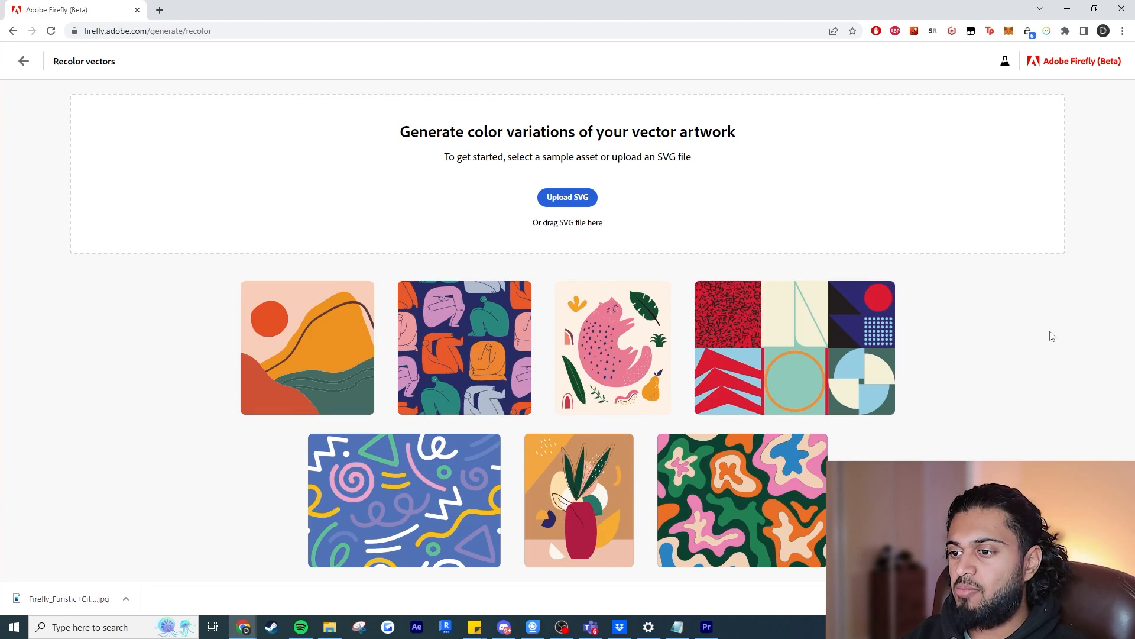
click(589, 503)
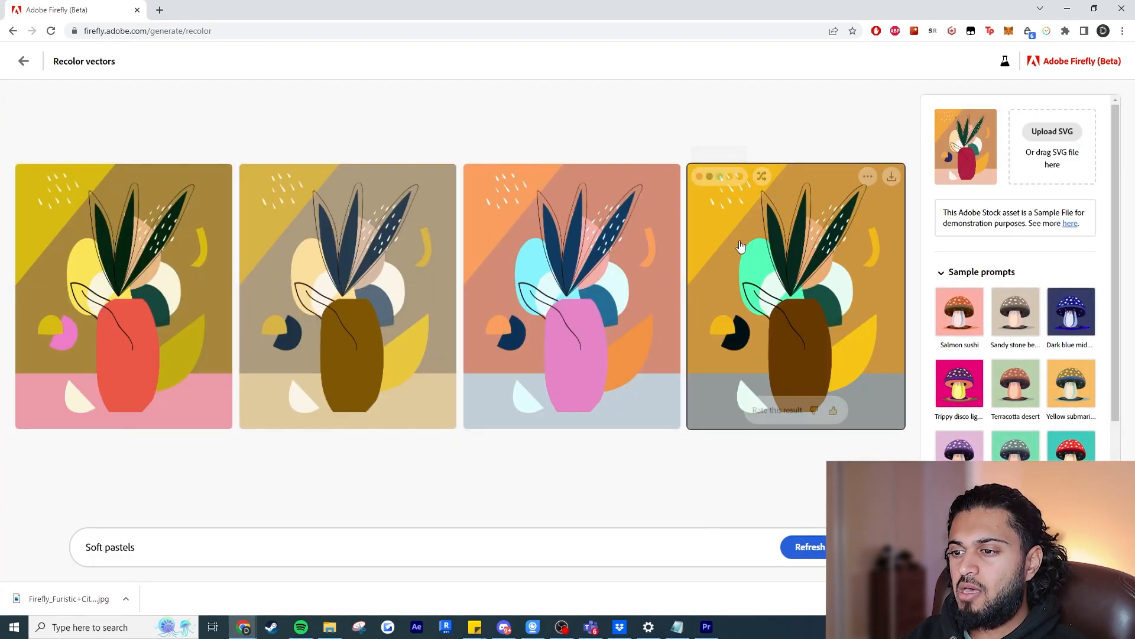
mouse_move(782, 356)
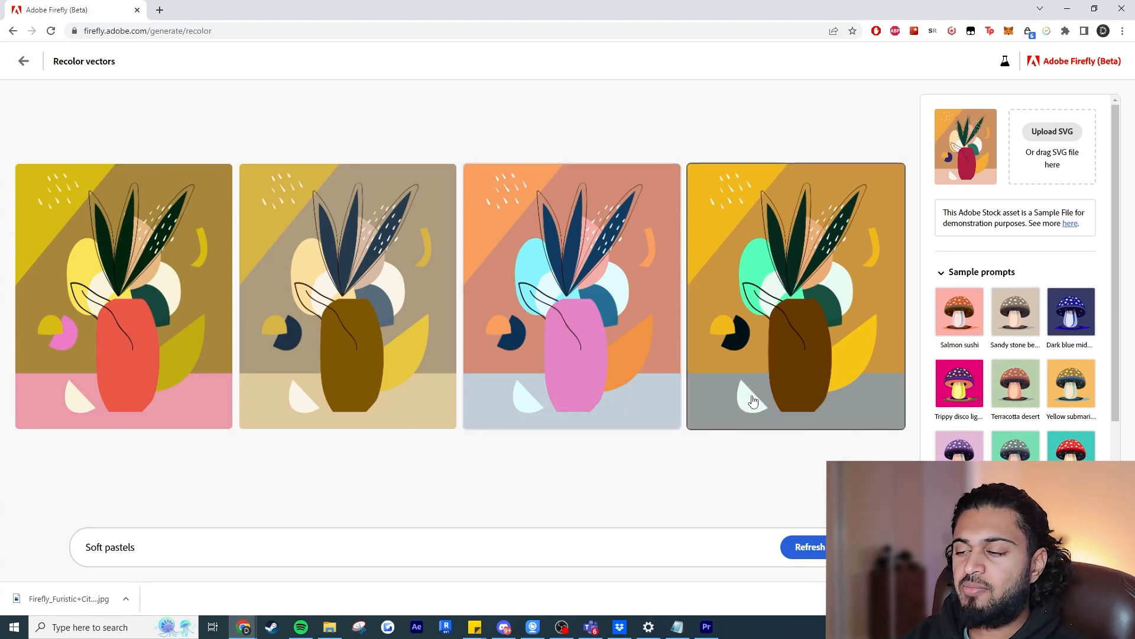
scroll(1035, 346, down, 2)
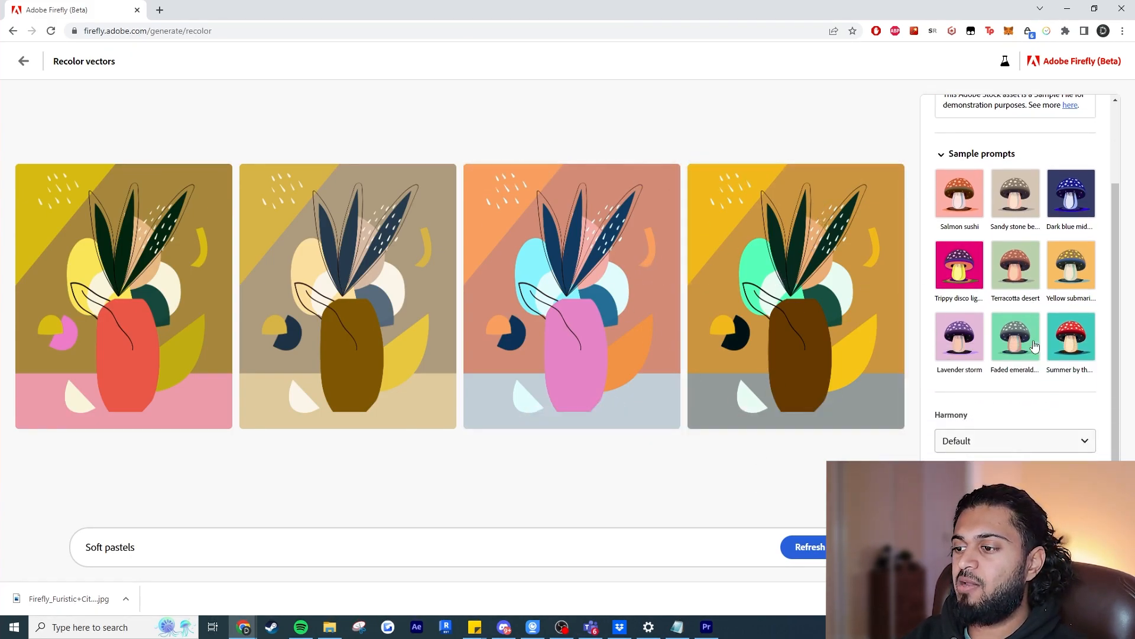
Return to the Firefly home page and examine the features in exploration, from Inpainting and Extend image to Sketch to image.
click(22, 62)
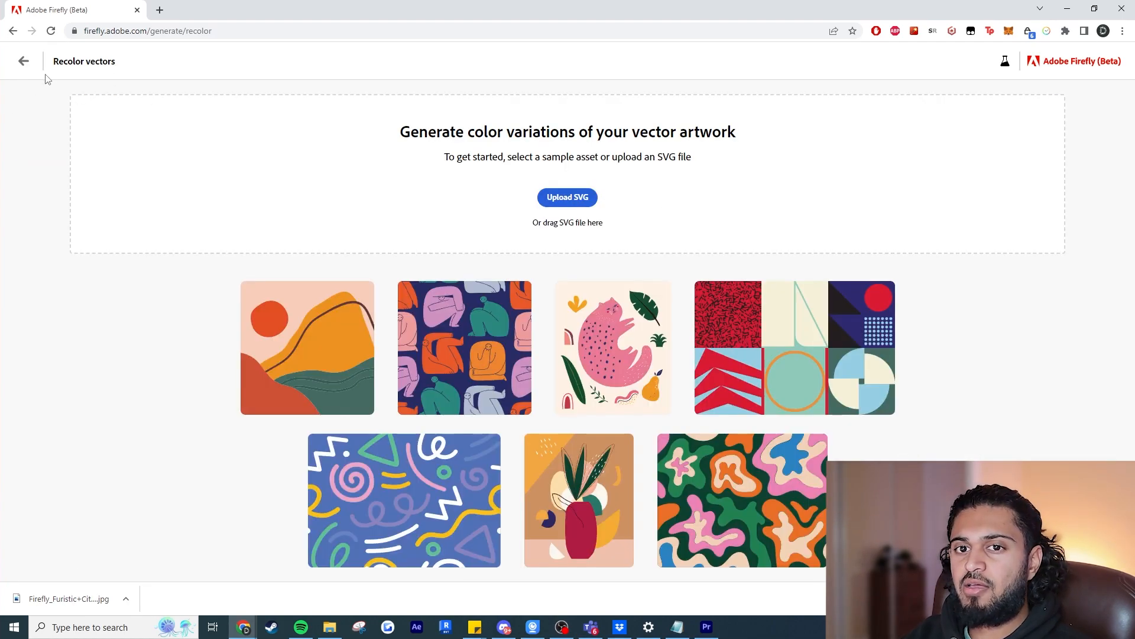
click(24, 62)
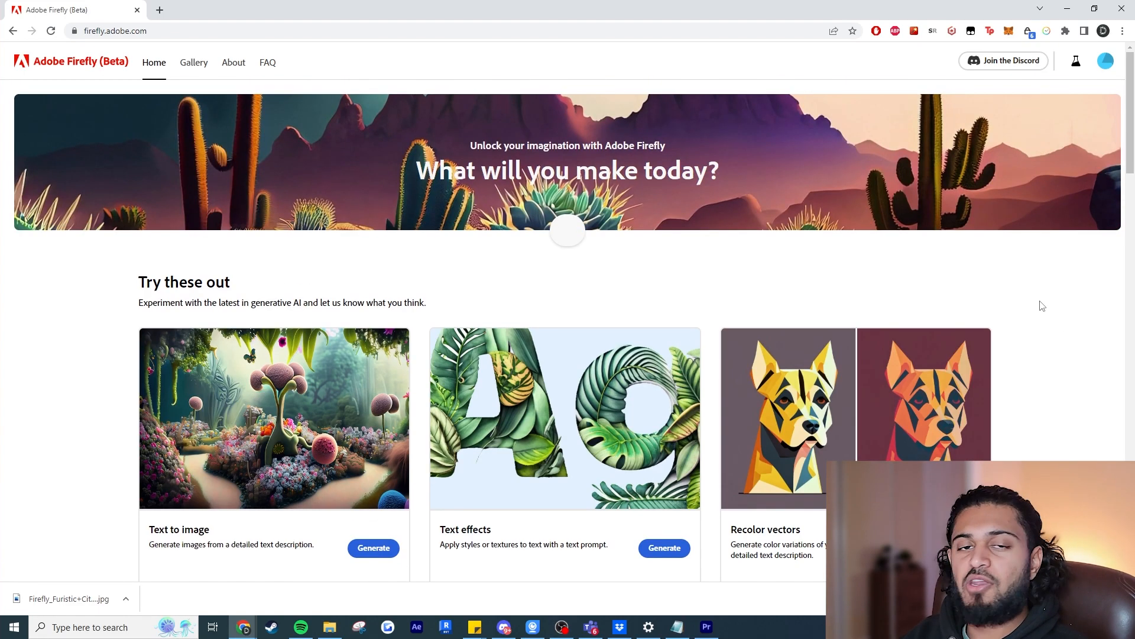
scroll(1044, 310, down, 10)
scroll(1045, 314, down, 10)
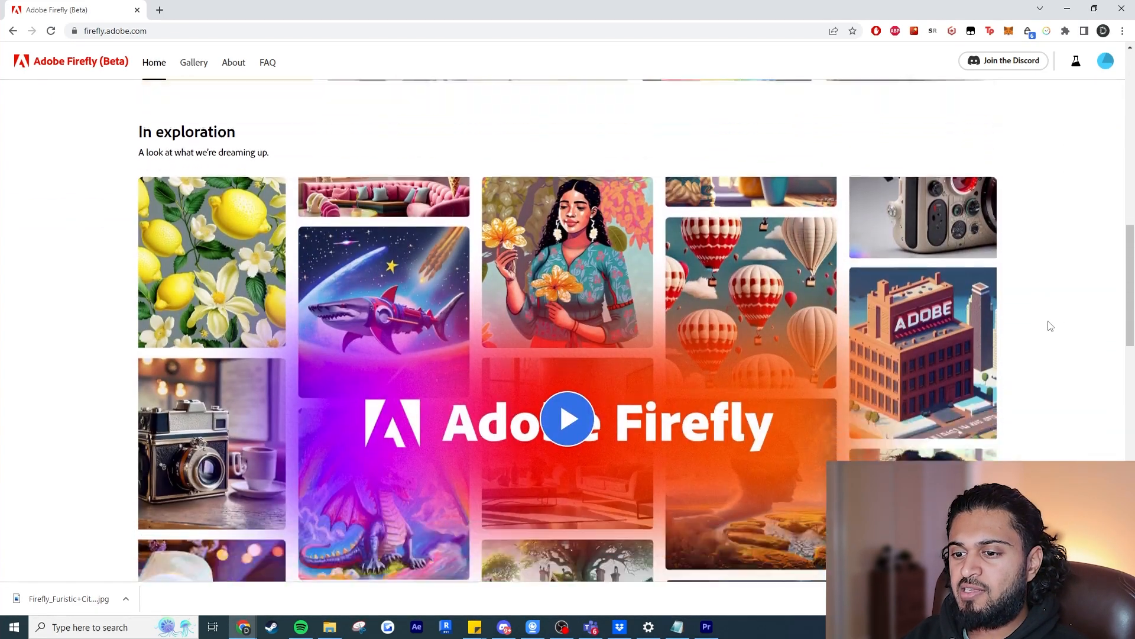
scroll(1046, 332, up, 4)
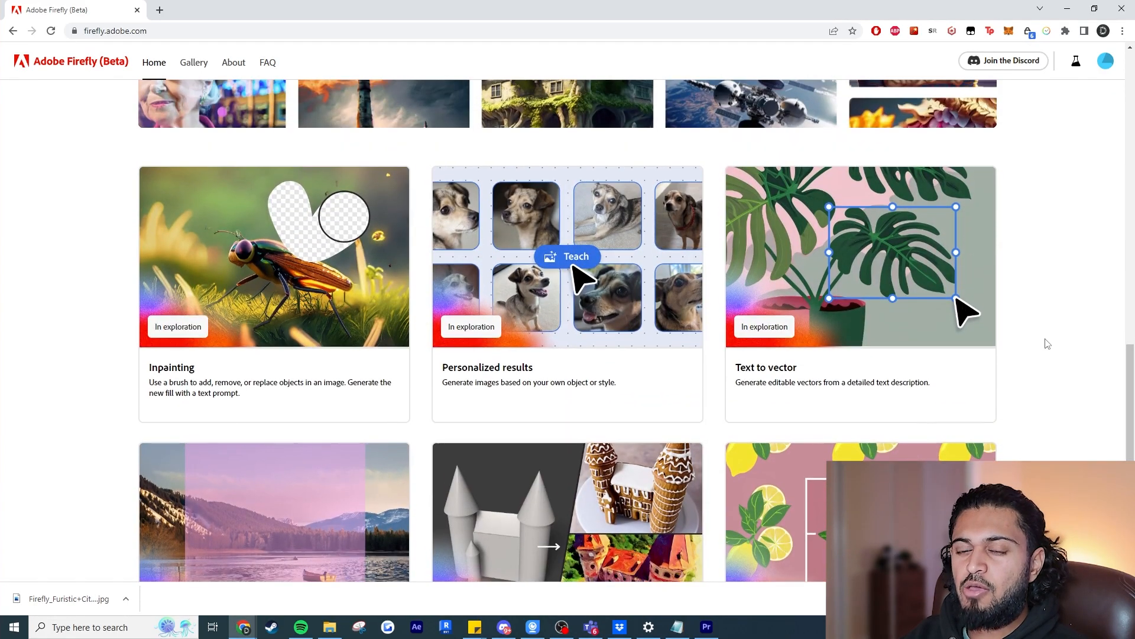
scroll(1050, 347, down, 4)
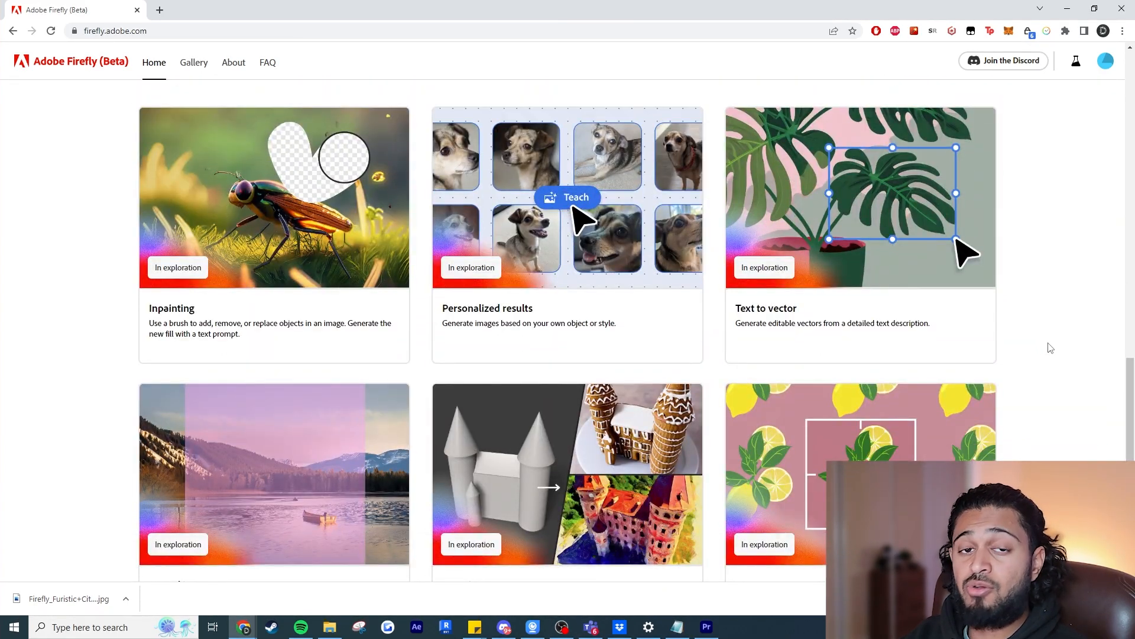
scroll(1050, 348, up, 15)
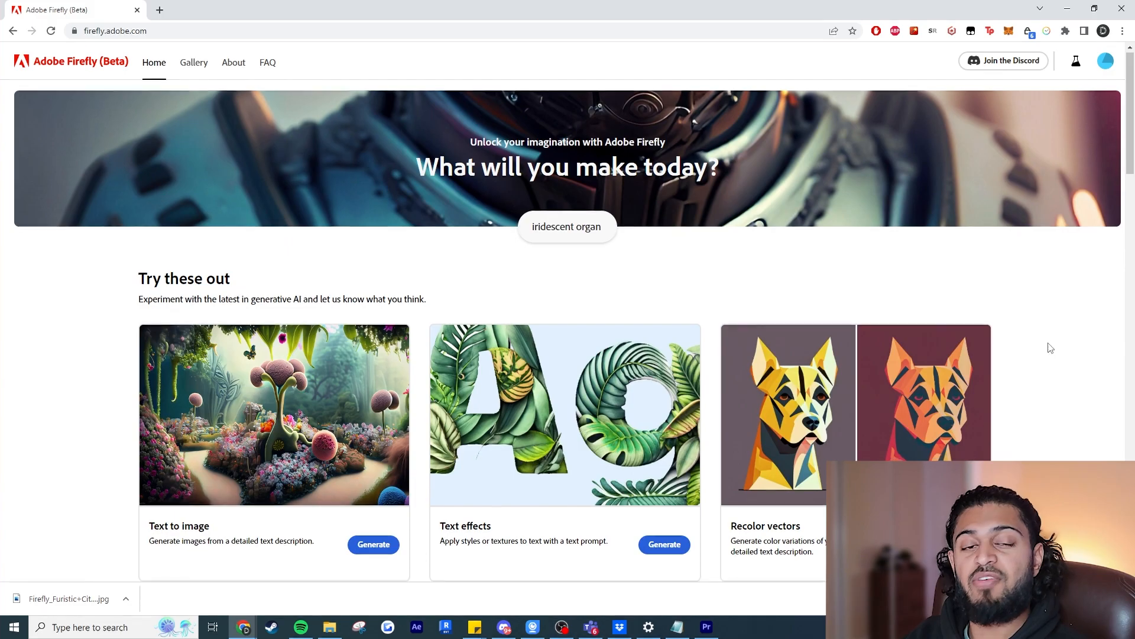
scroll(1050, 347, down, 18)
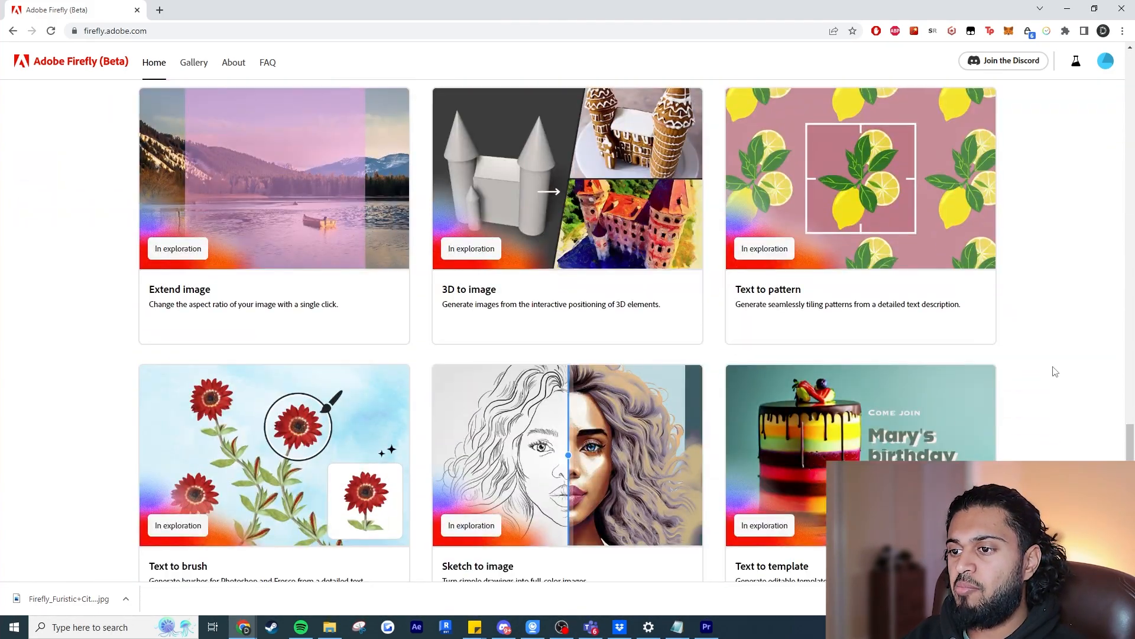
scroll(1055, 372, up, 2)
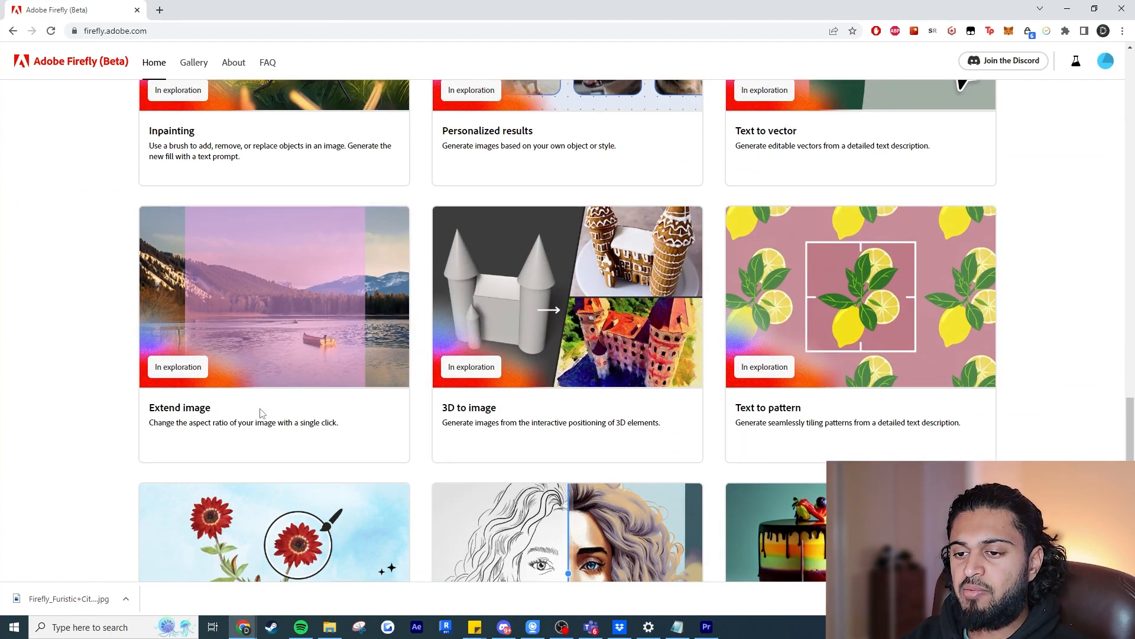
scroll(643, 408, down, 4)
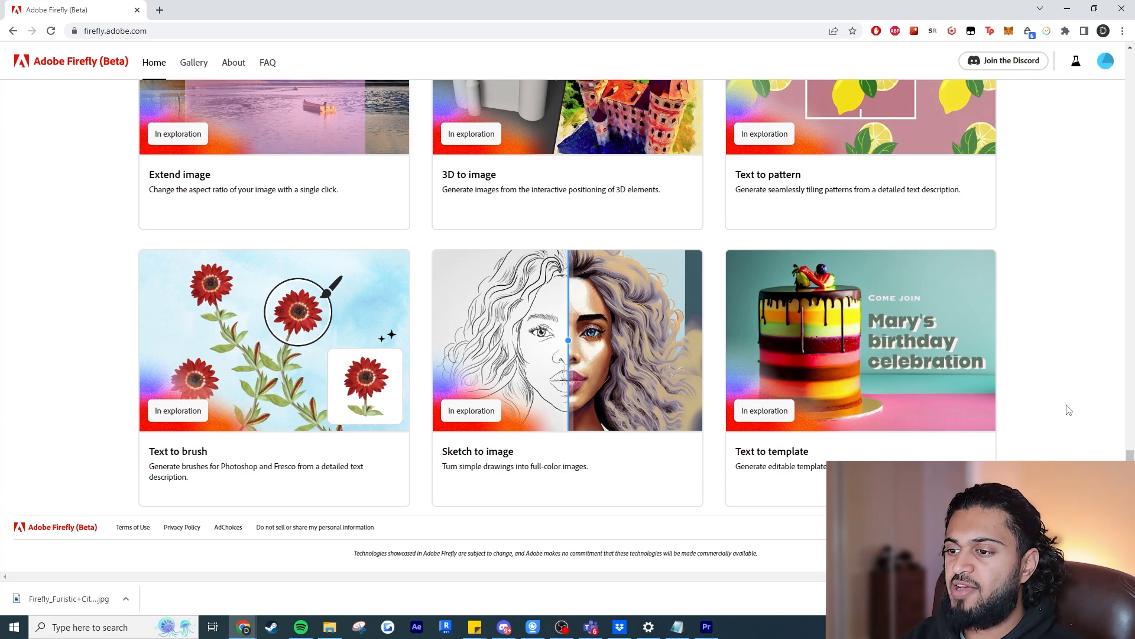
scroll(1069, 410, up, 2)
scroll(1069, 410, up, 4)
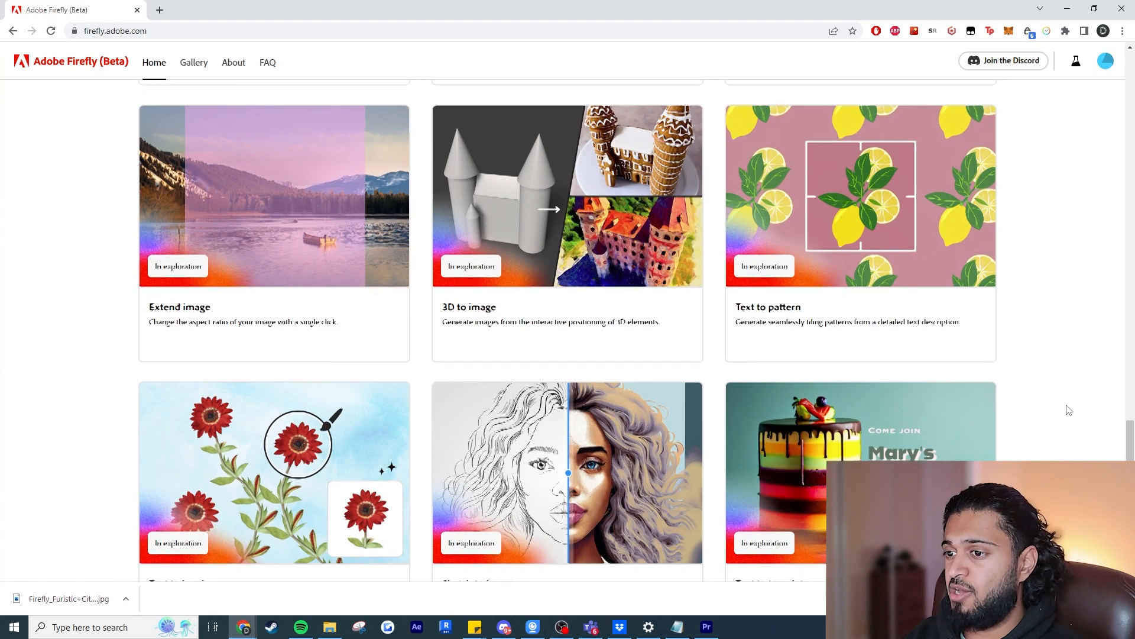